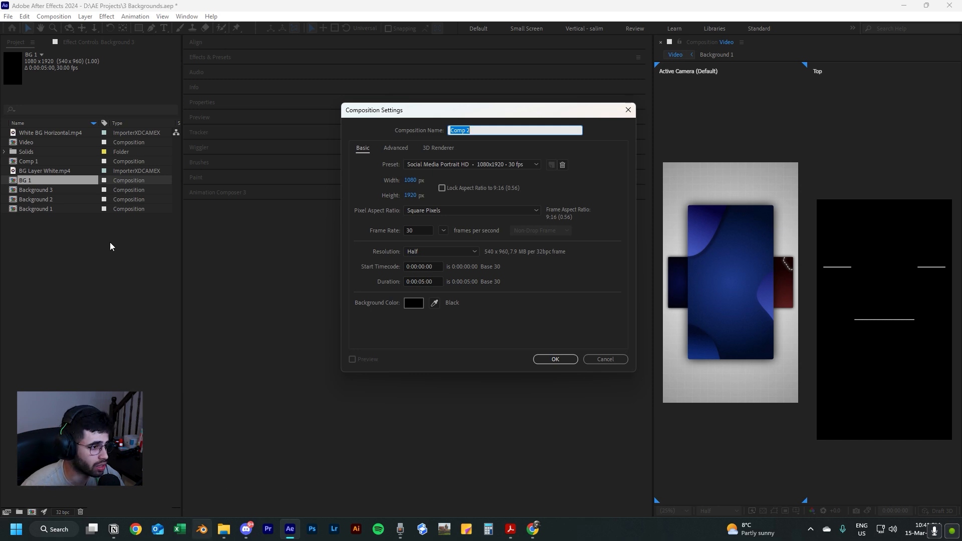
# Create a 1080x1920, 30 fps, five-second composition named Bg 1 with the Classic 3D renderer.
pyautogui.write('Bg 1')
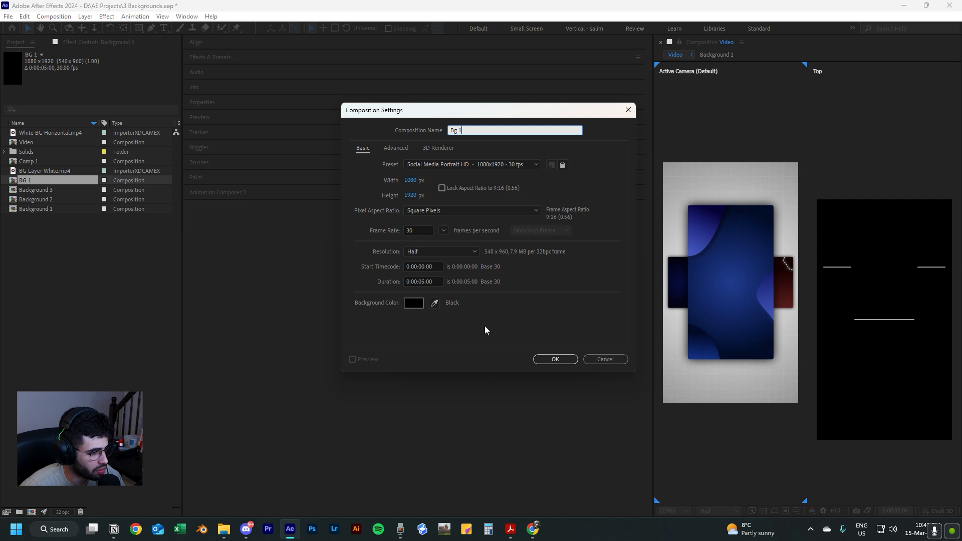
pyautogui.click(439, 148)
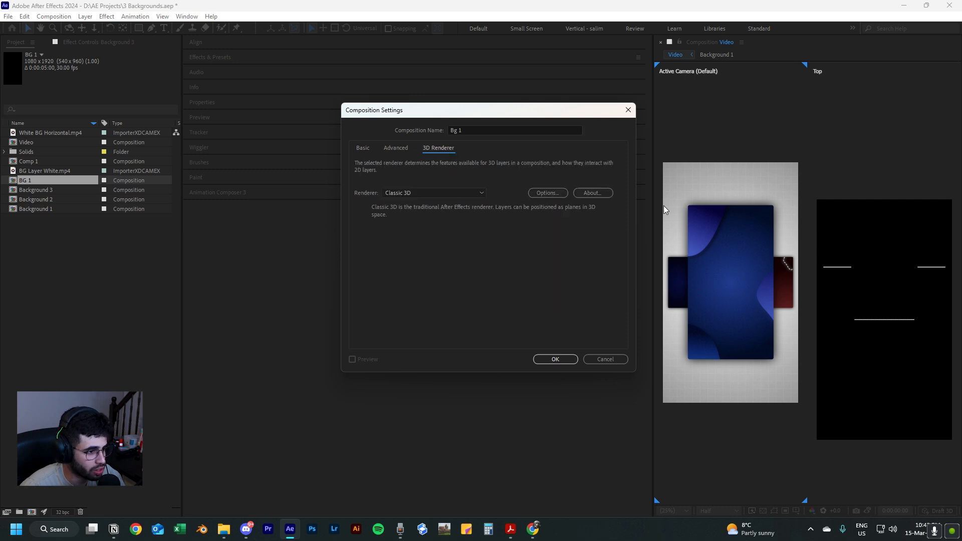
pyautogui.click(555, 358)
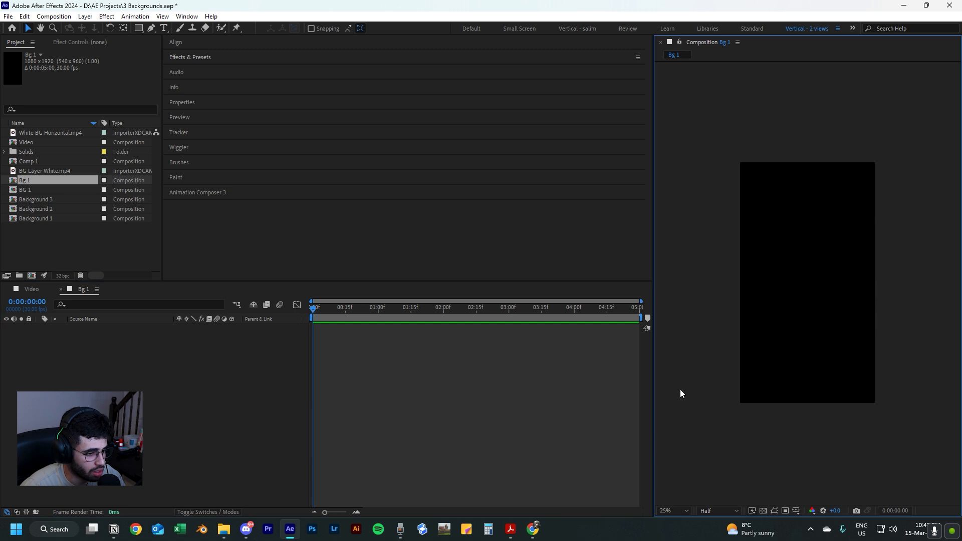
pyautogui.hotkey('shift', '/')
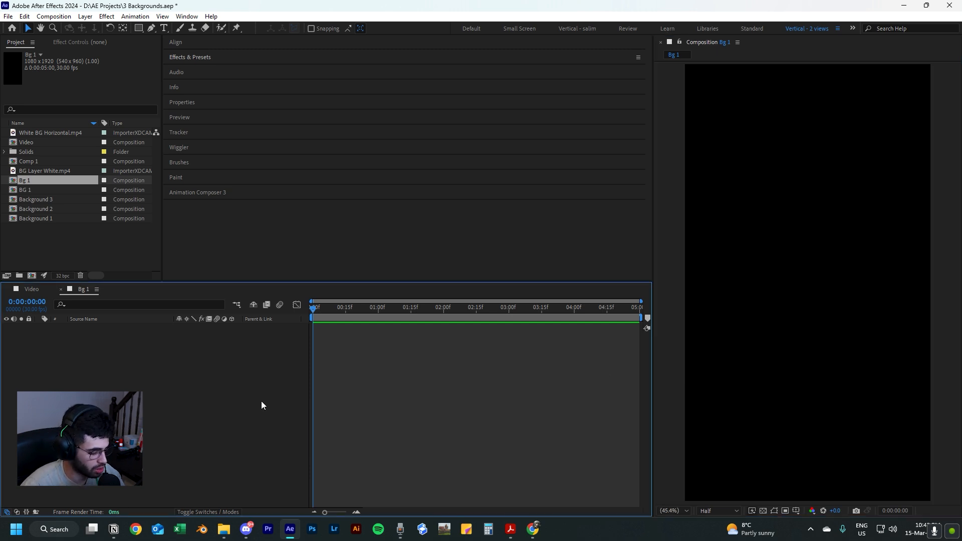
# Add a black 1080x1920 solid to the Bg 1 composition.
pyautogui.hotkey('ctrl', 'y')
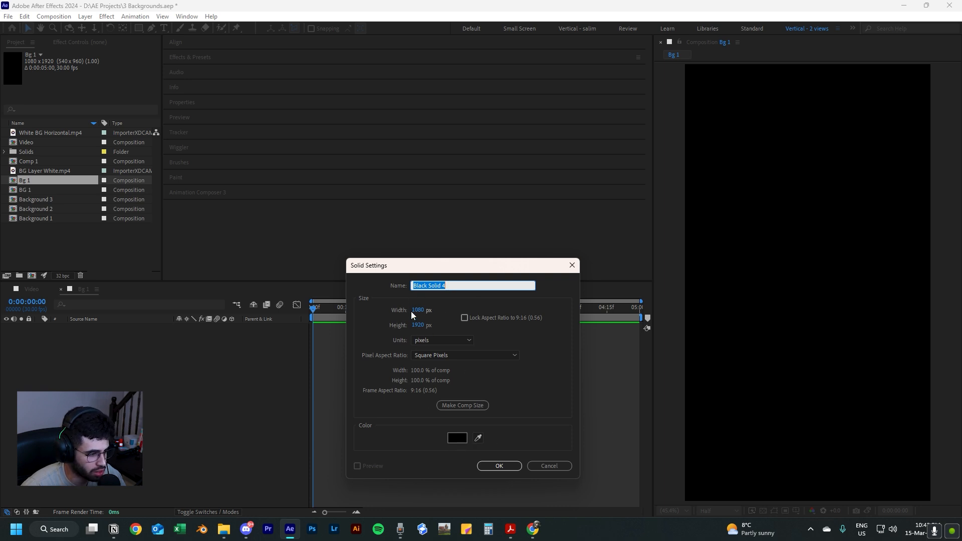
pyautogui.click(499, 465)
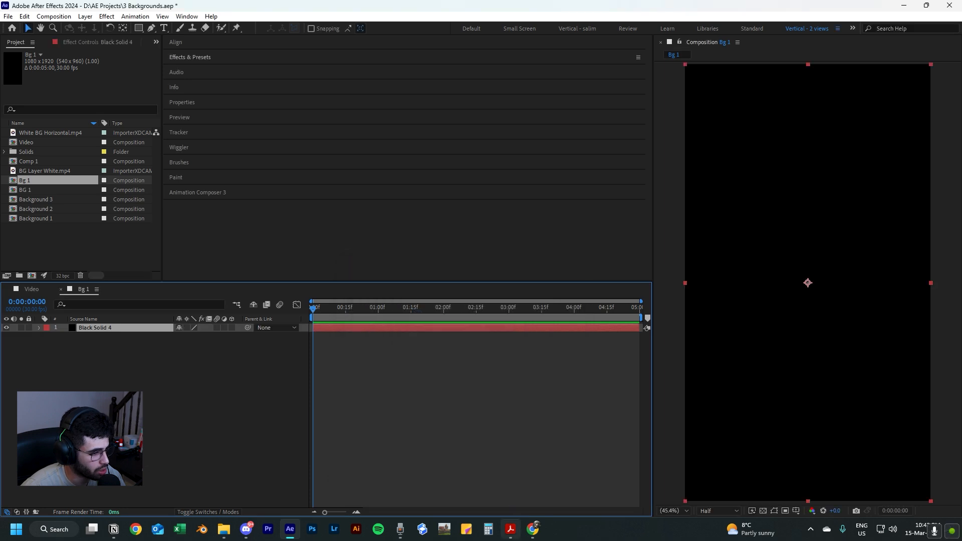
pyautogui.click(214, 384)
# Apply the Gradient Ramp effect to the black solid and widen the area showing its effect settings.
pyautogui.click(99, 328)
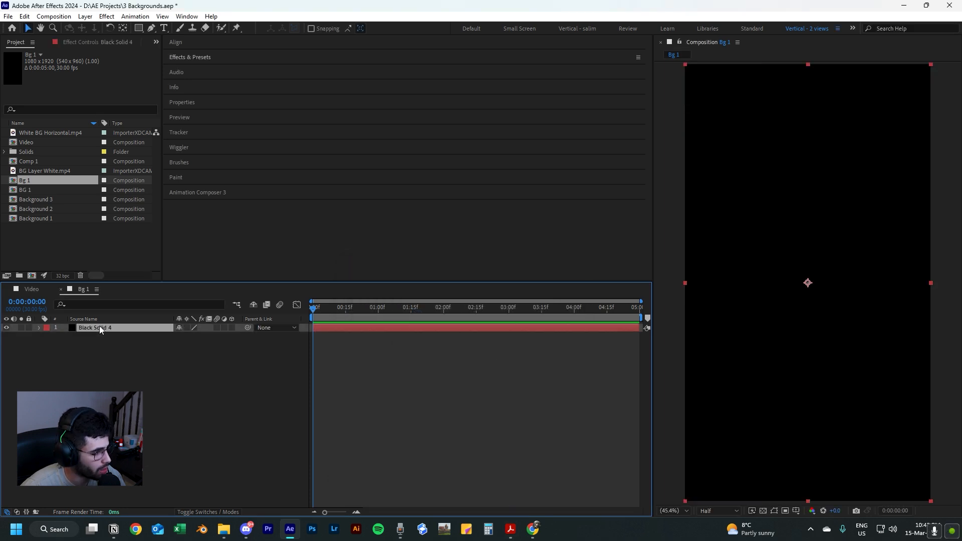
pyautogui.hotkey('ctrl', 'space')
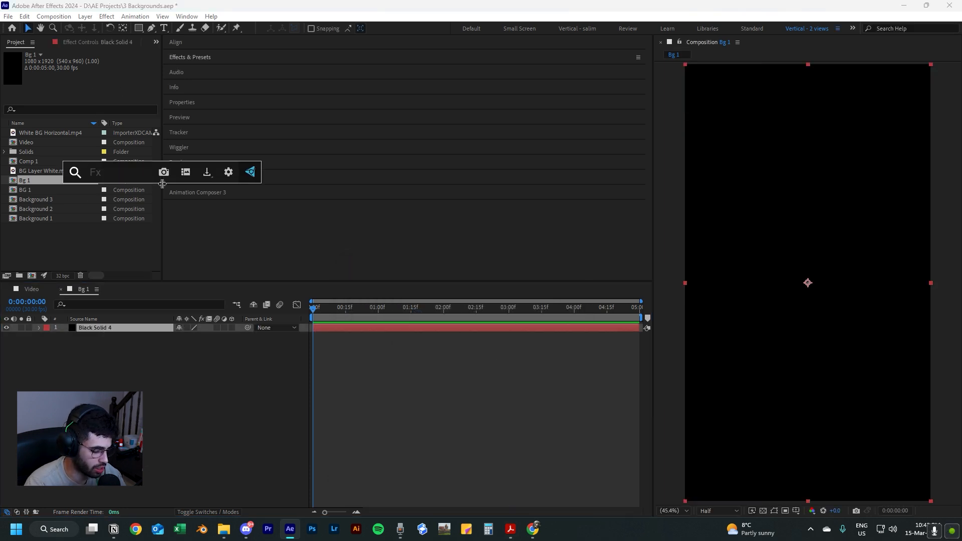
pyautogui.write('gradient')
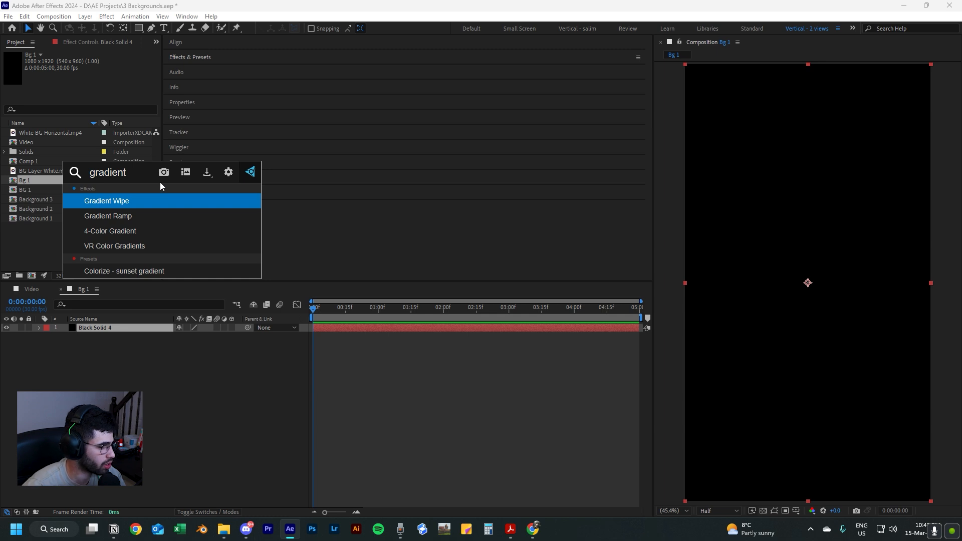
pyautogui.click(131, 216)
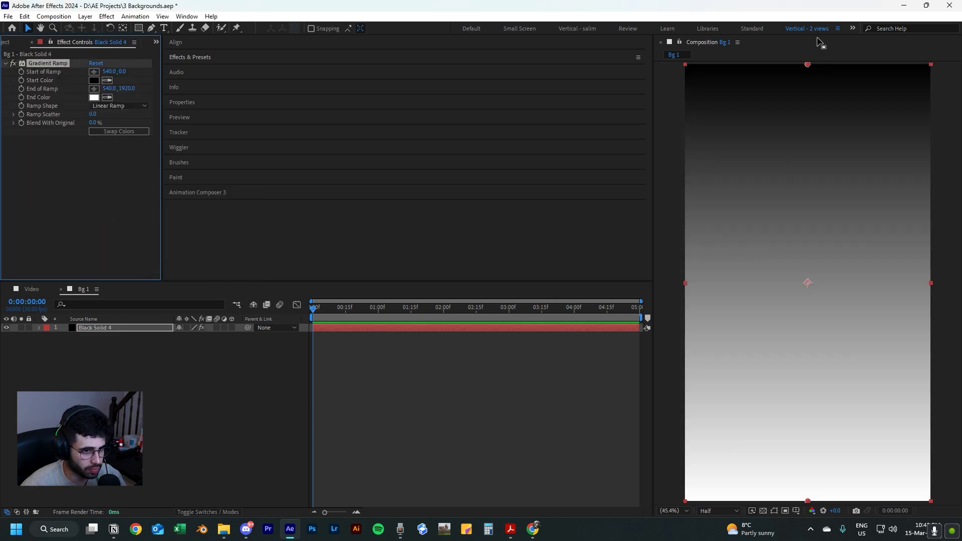
pyautogui.moveTo(162, 82); pyautogui.dragTo(337, 90)
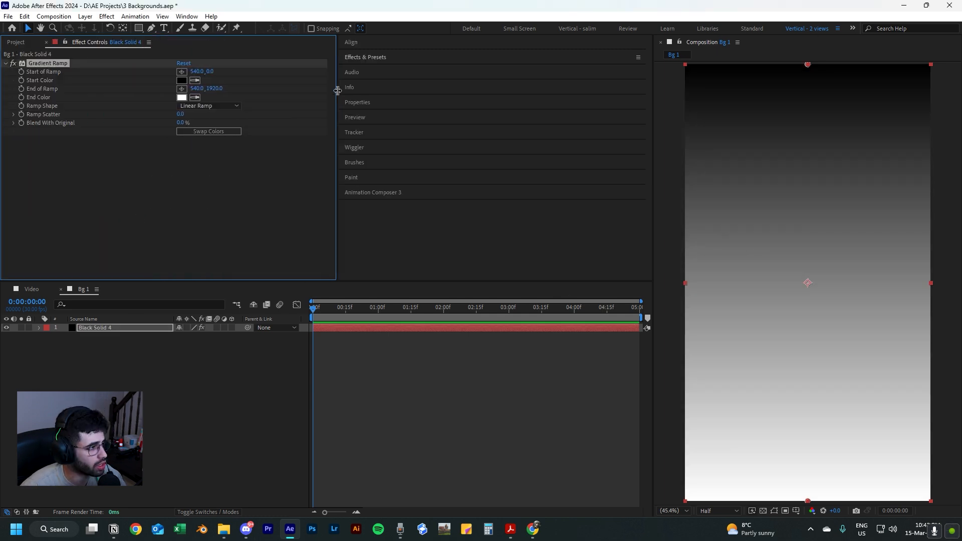
# Lower the gradient's start point to about 540, 343.5 and set its end color to dark red 300000.
pyautogui.moveTo(807, 64); pyautogui.dragTo(804, 144)
pyautogui.click(181, 80)
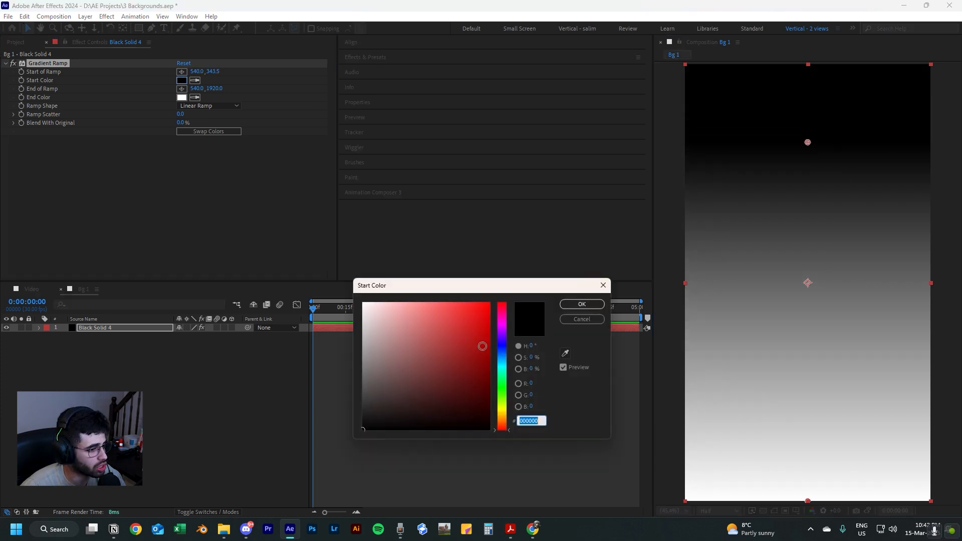
pyautogui.click(581, 304)
pyautogui.click(182, 98)
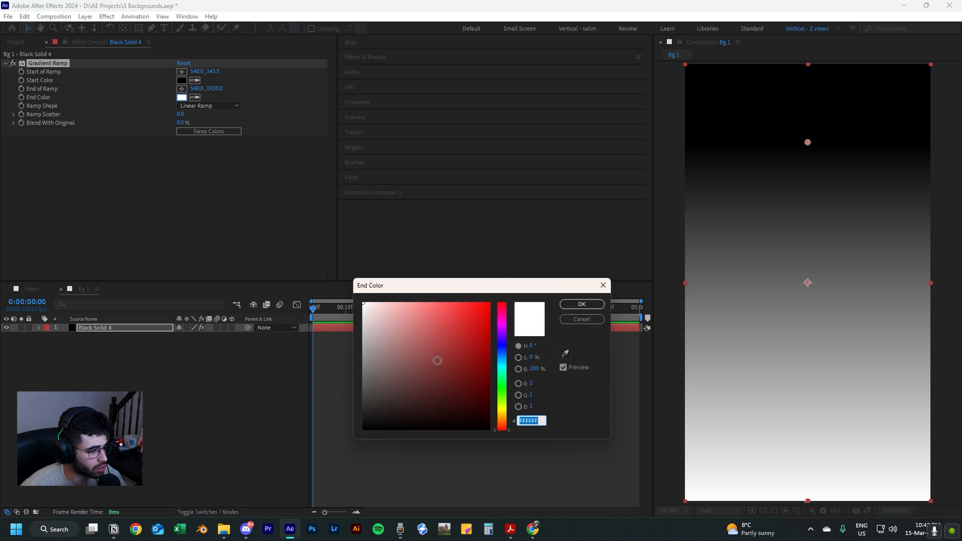
pyautogui.moveTo(435, 359); pyautogui.dragTo(527, 405)
pyautogui.click(581, 304)
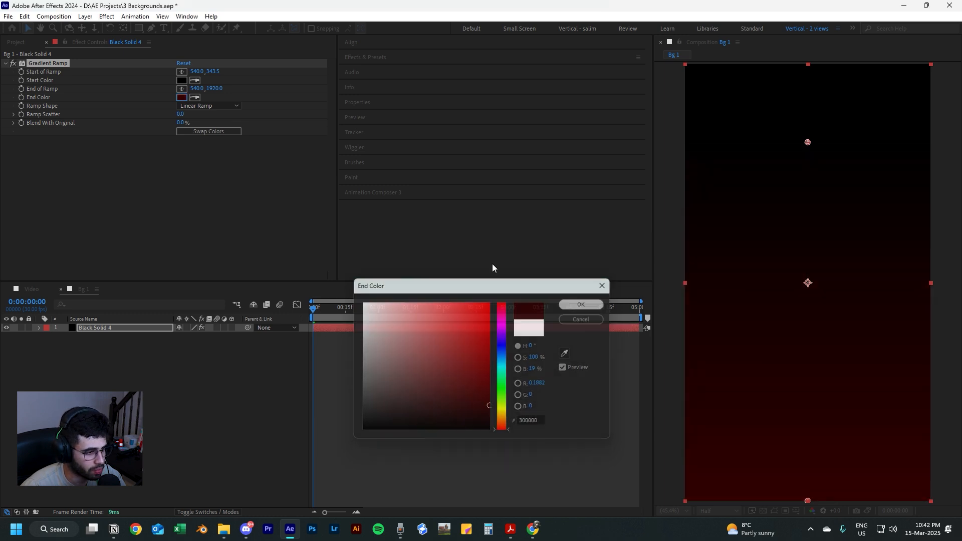
# Set the gradient's start color to the near-black red 070000.
pyautogui.click(181, 80)
pyautogui.moveTo(427, 436)
pyautogui.mouseDown()
pyautogui.moveTo(367, 425)
pyautogui.moveTo(493, 451)
pyautogui.moveTo(519, 427)
pyautogui.mouseUp()
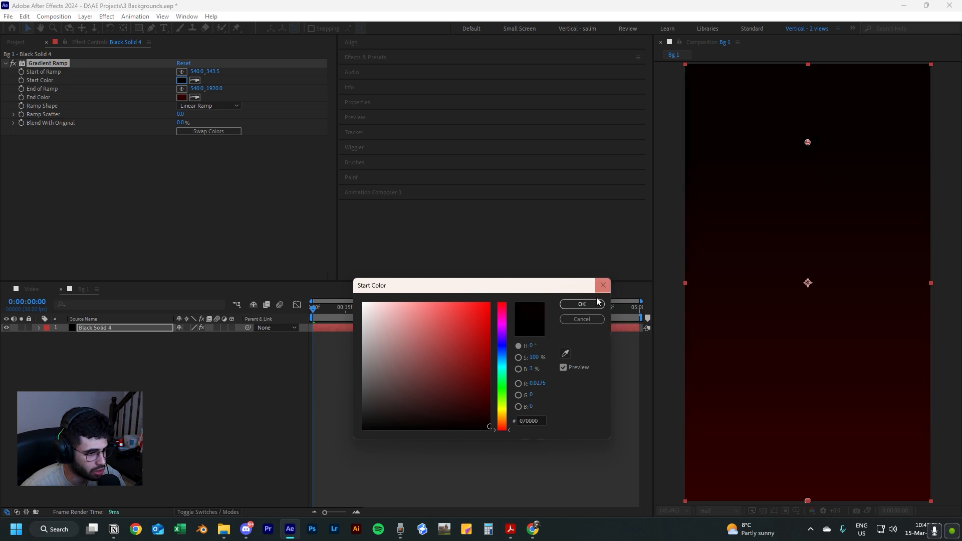
pyautogui.click(582, 304)
# Reposition the gradient's start point to about 549, 264 and its end point to about 538, 1513.
pyautogui.moveTo(808, 144); pyautogui.dragTo(806, 108)
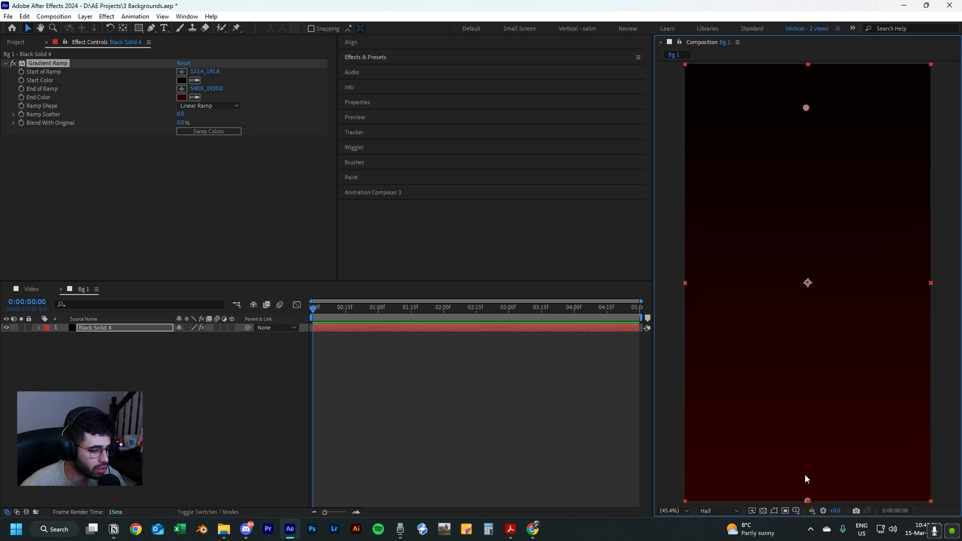
pyautogui.moveTo(807, 491); pyautogui.dragTo(808, 409)
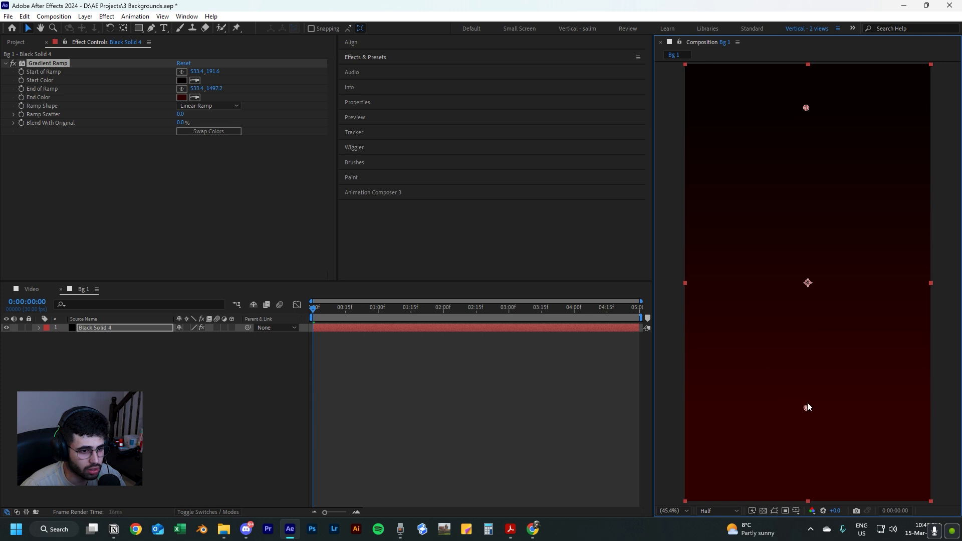
pyautogui.moveTo(805, 108); pyautogui.dragTo(807, 124)
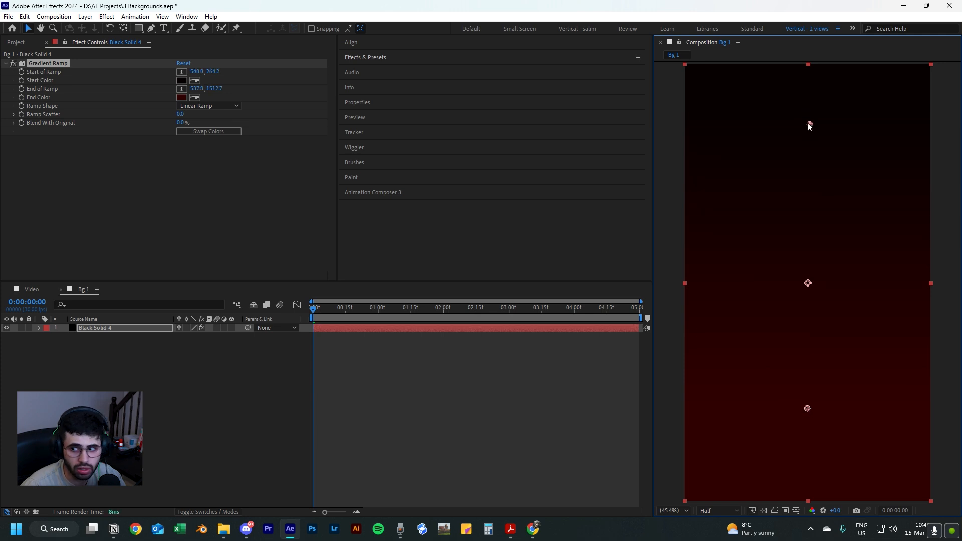
pyautogui.hotkey('ctrl', 'shift', 'a')
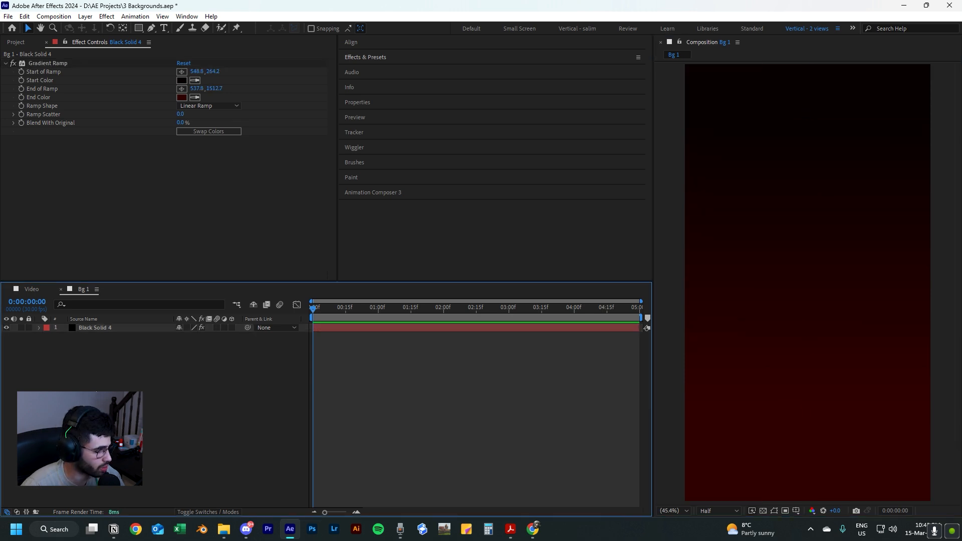
# Apply the Venetian Blinds effect to the gradient solid.
pyautogui.click(98, 329)
pyautogui.hotkey('ctrl', 'space')
pyautogui.write('vene')
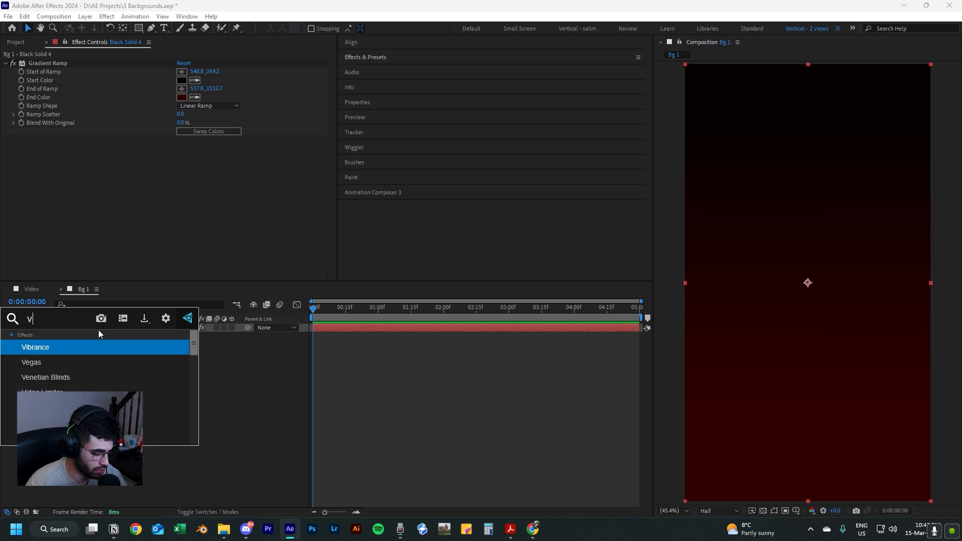
pyautogui.click(63, 347)
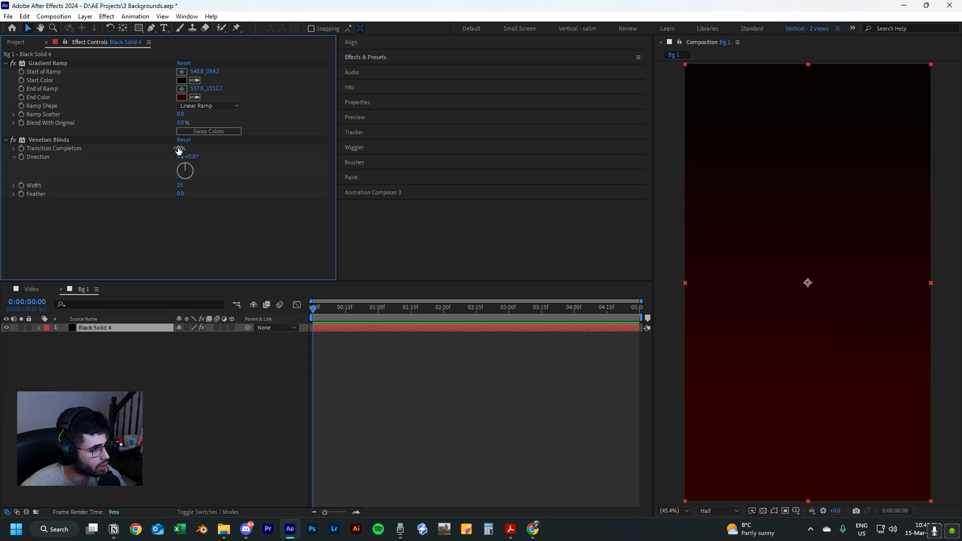
# Set the Venetian Blinds transition completion to 20% and check the resulting stripes up close.
pyautogui.click(179, 149)
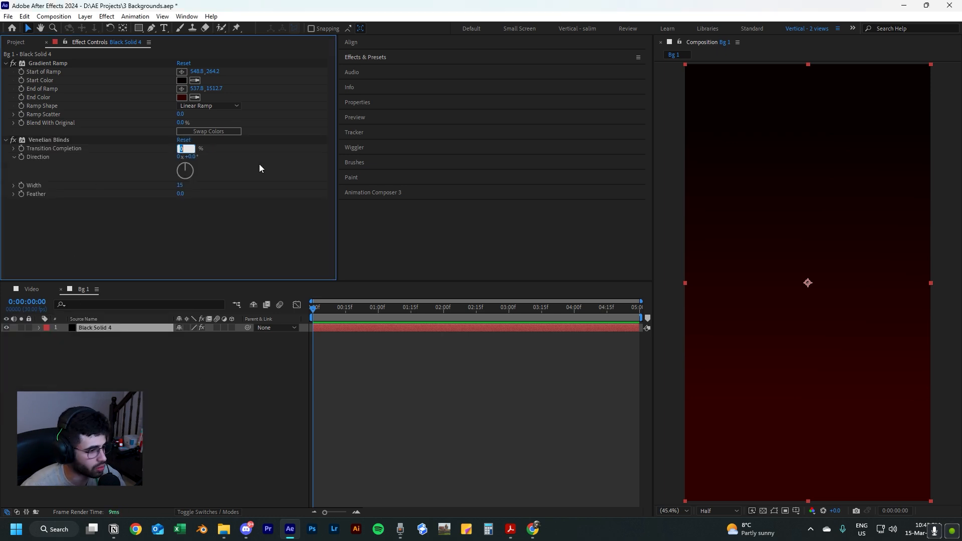
pyautogui.write('20')
pyautogui.press('Return')
pyautogui.scroll(8, 804, 292)
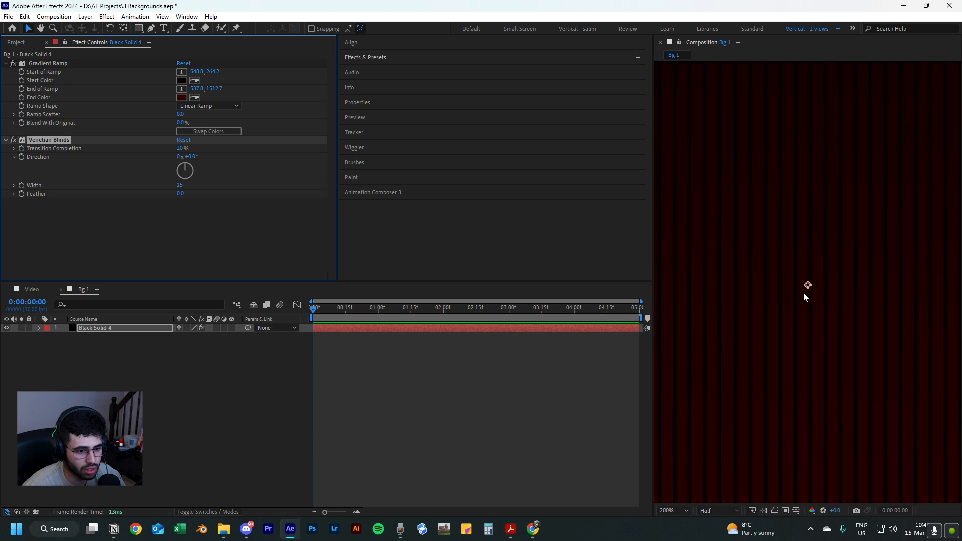
pyautogui.scroll(-8, 819, 290)
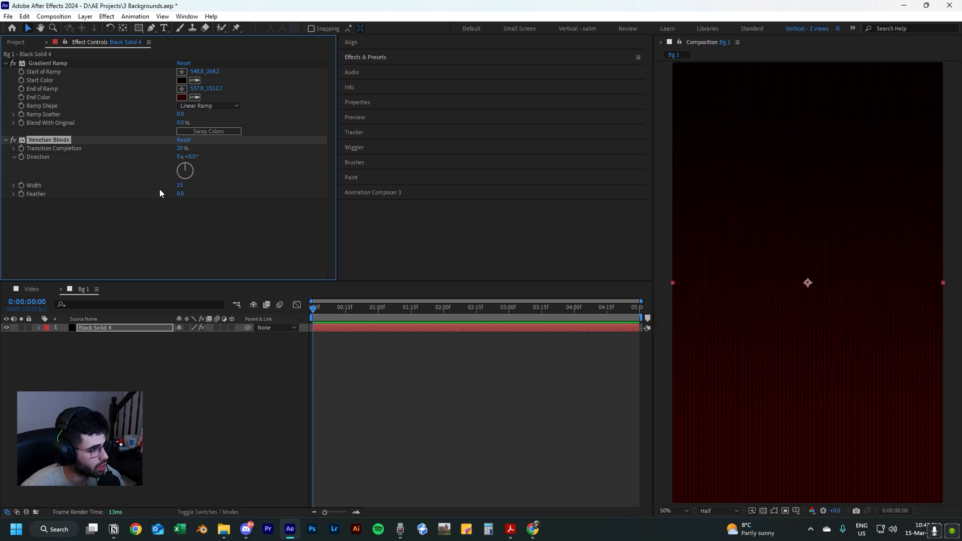
# Set the Venetian Blinds direction to 30° and its width to 17.
pyautogui.moveTo(185, 162); pyautogui.dragTo(189, 163)
pyautogui.click(190, 155)
pyautogui.write('30')
pyautogui.press('Return')
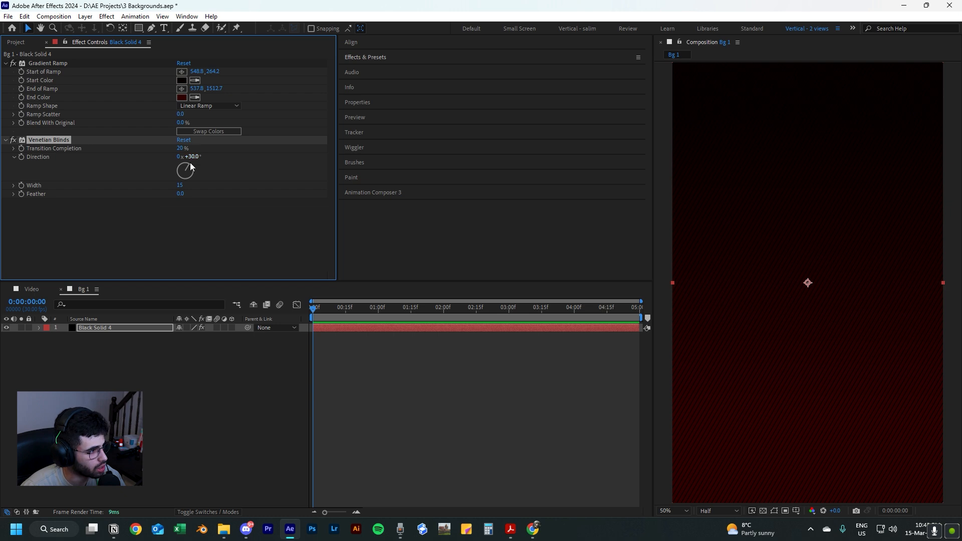
pyautogui.click(179, 187)
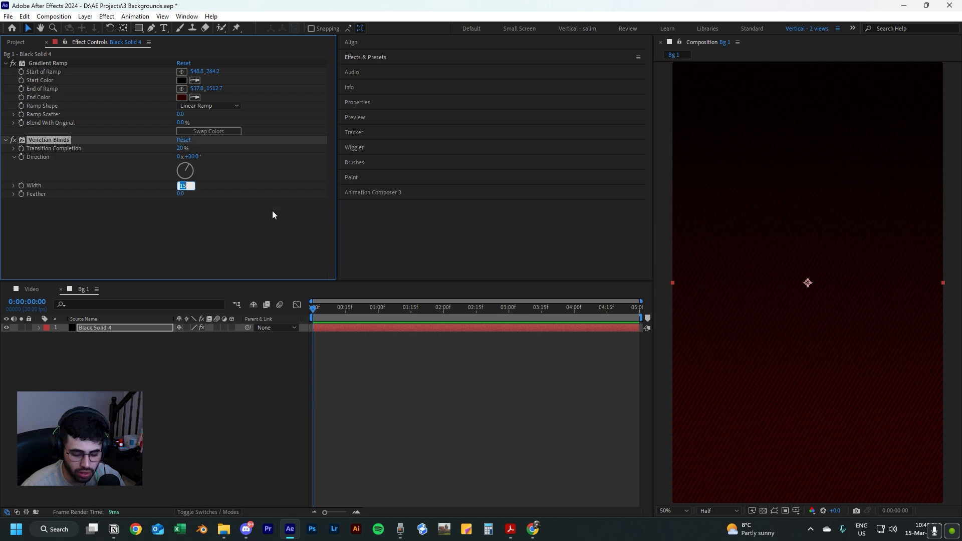
pyautogui.write('17')
pyautogui.press('Return')
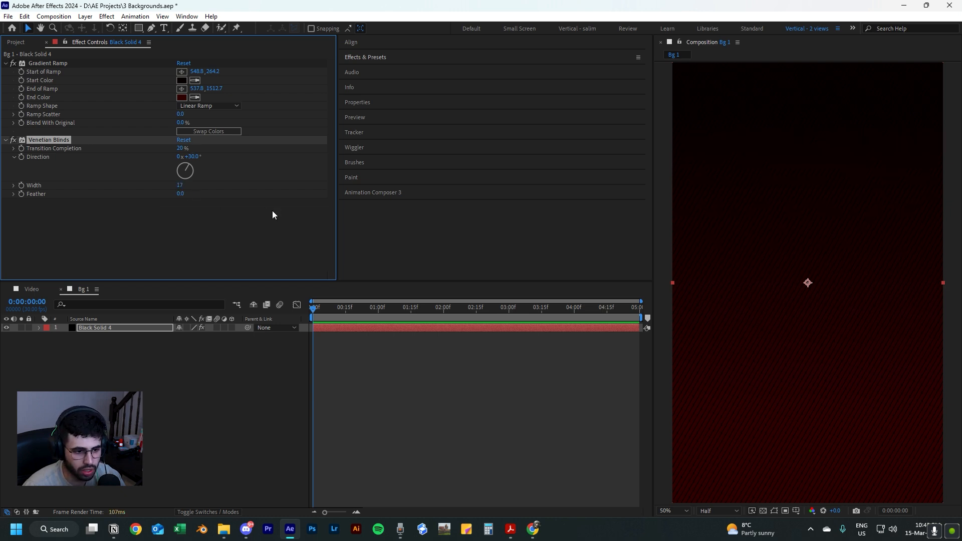
pyautogui.click(641, 392)
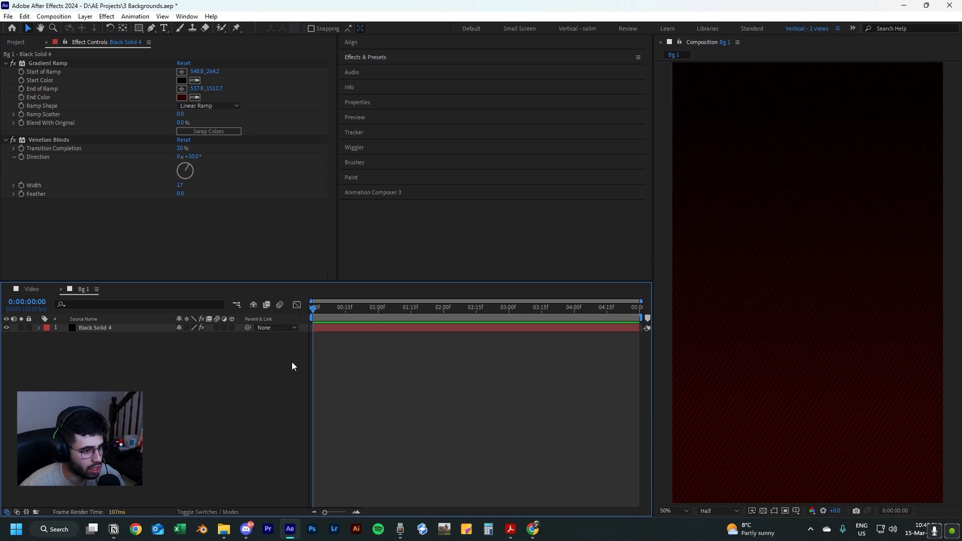
# Add a second black 1080x1920 solid and place it beneath the striped gradient layer.
pyautogui.hotkey('ctrl', 'y')
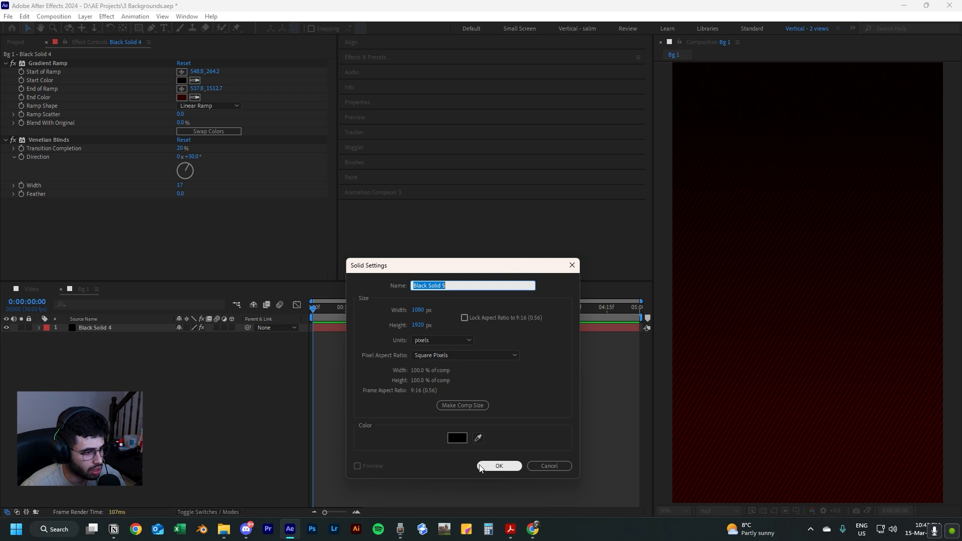
pyautogui.click(499, 465)
pyautogui.moveTo(122, 329); pyautogui.dragTo(151, 346)
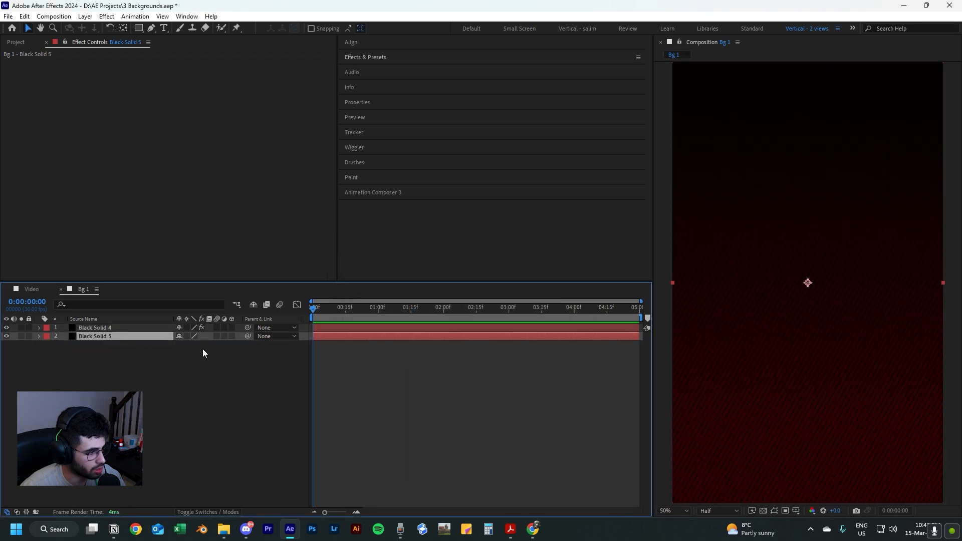
# Hide the lower black solid and turn on the transparency grid to examine the gaps between the stripes.
pyautogui.click(7, 337)
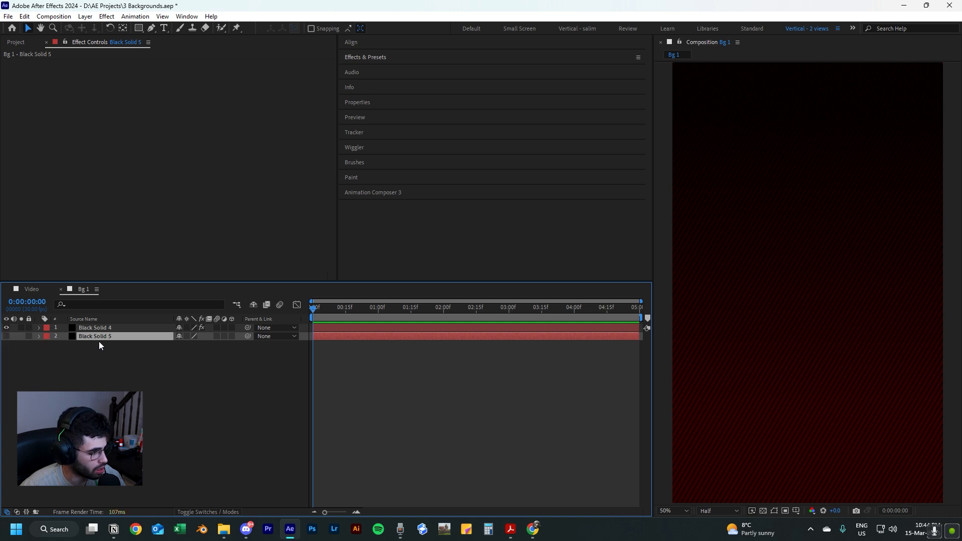
pyautogui.click(763, 511)
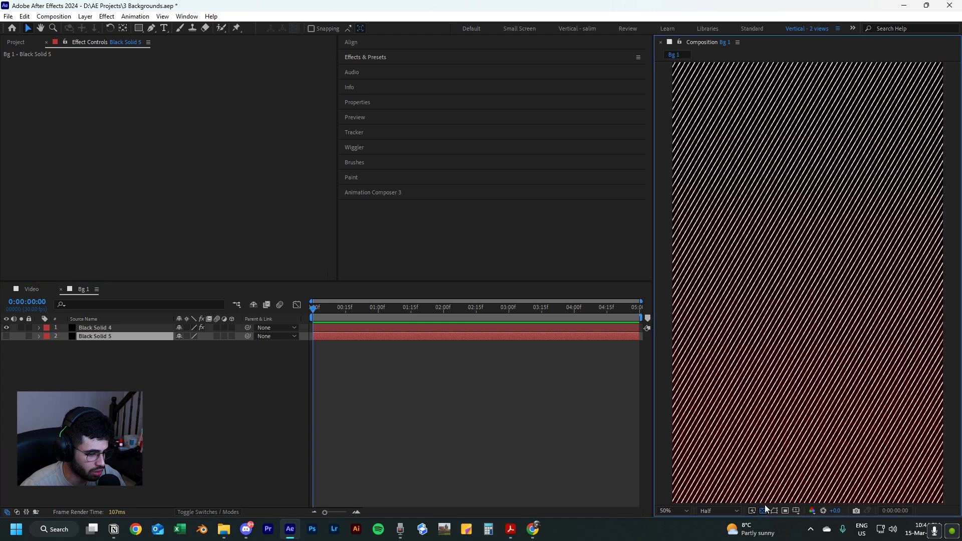
pyautogui.scroll(4, 773, 270)
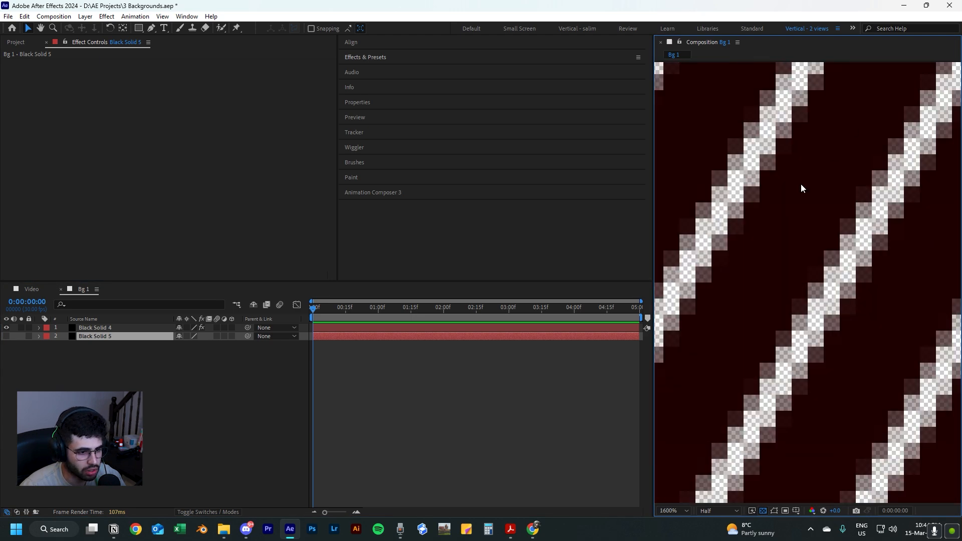
pyautogui.click(793, 226)
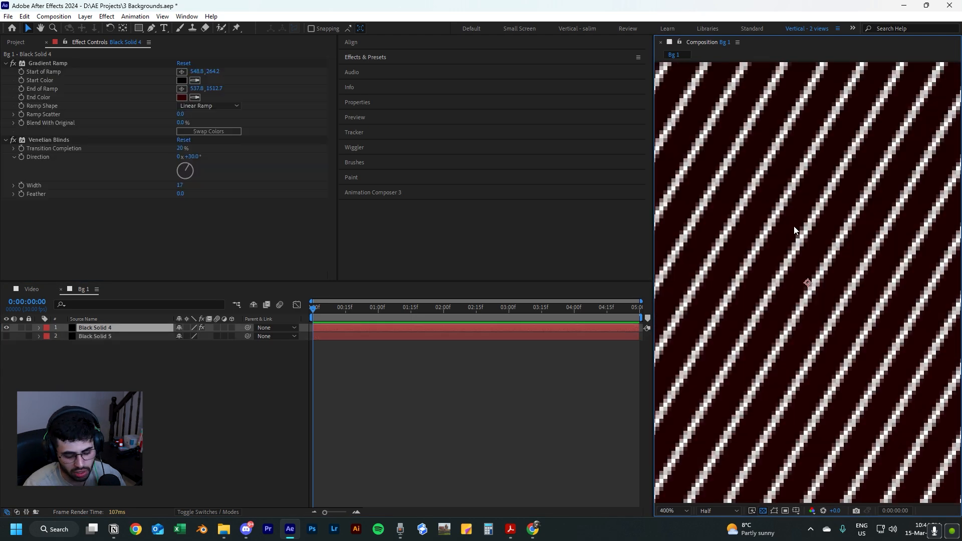
pyautogui.hotkey('shift', '/')
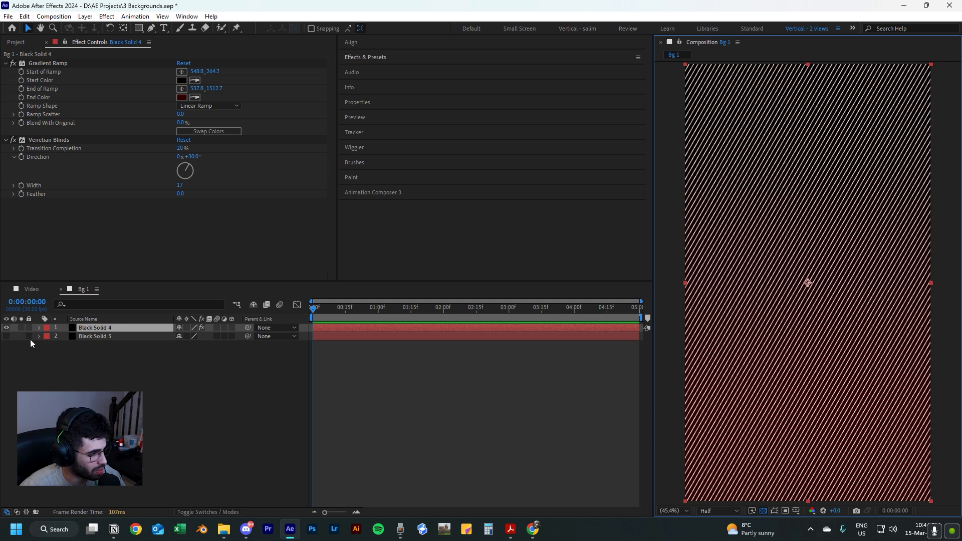
# Make the lower black solid visible again, turn off the transparency grid and deselect all layers.
pyautogui.click(6, 339)
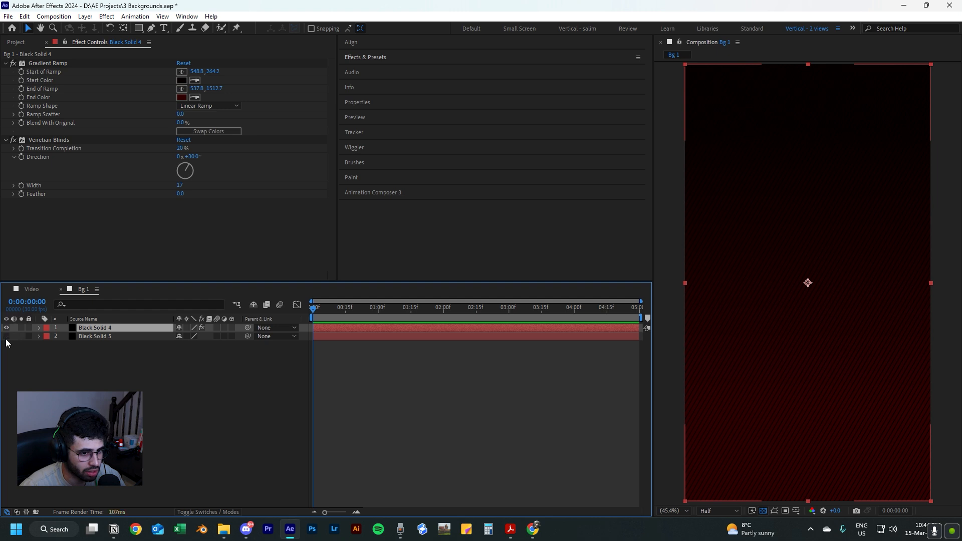
pyautogui.click(6, 338)
pyautogui.click(6, 338)
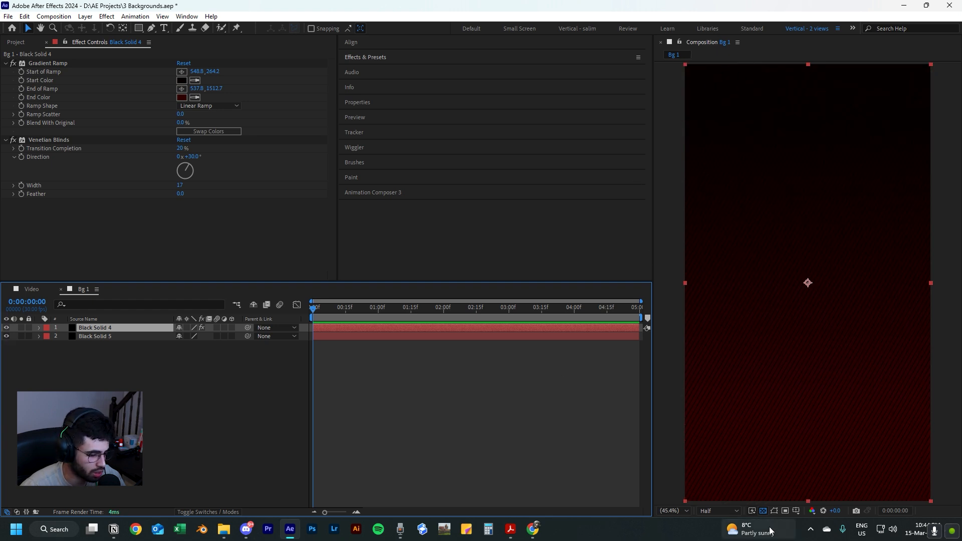
pyautogui.click(762, 511)
pyautogui.click(139, 369)
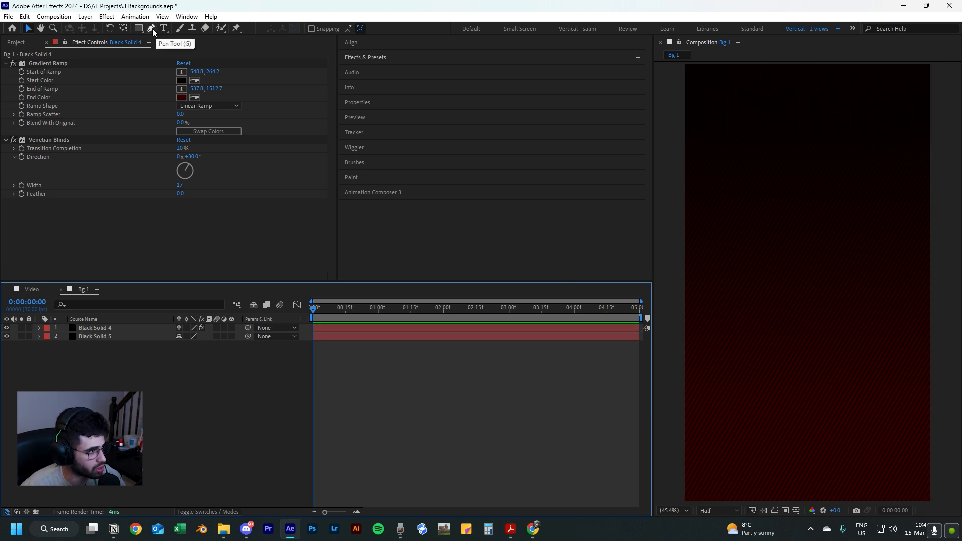
# Start a Pen tool path on a new shape layer, just outside the composition's lower left edge.
pyautogui.press('h')
pyautogui.moveTo(735, 370); pyautogui.dragTo(758, 329)
pyautogui.press(',')
pyautogui.press(',')
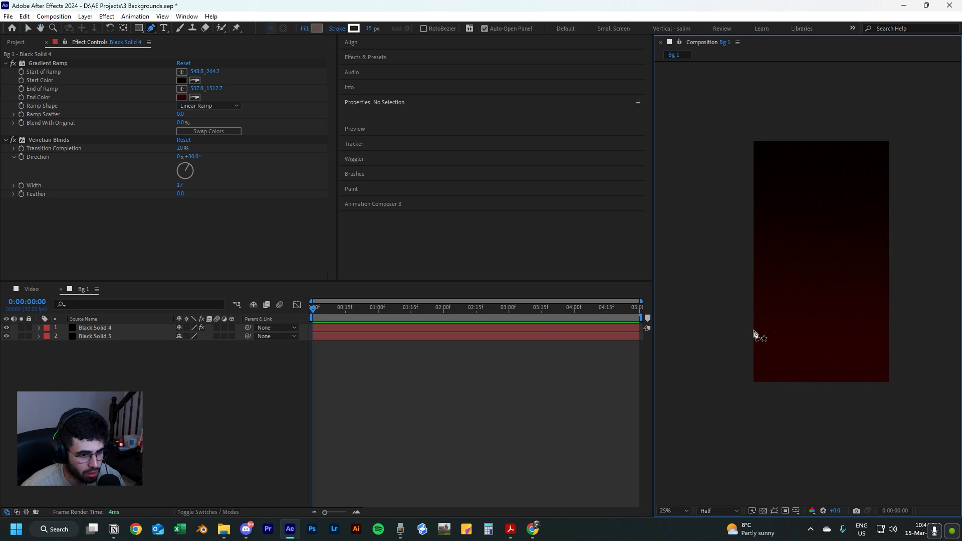
pyautogui.press('g')
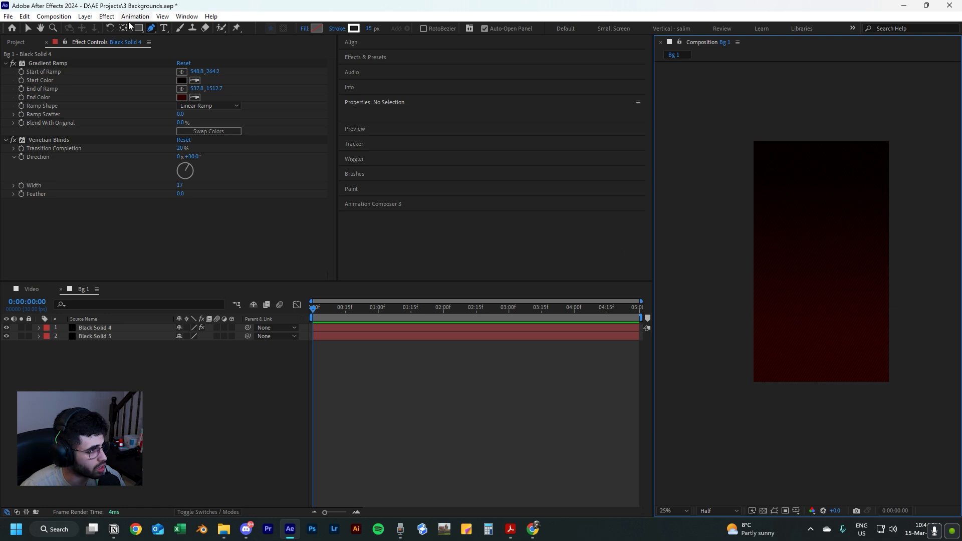
pyautogui.click(737, 314)
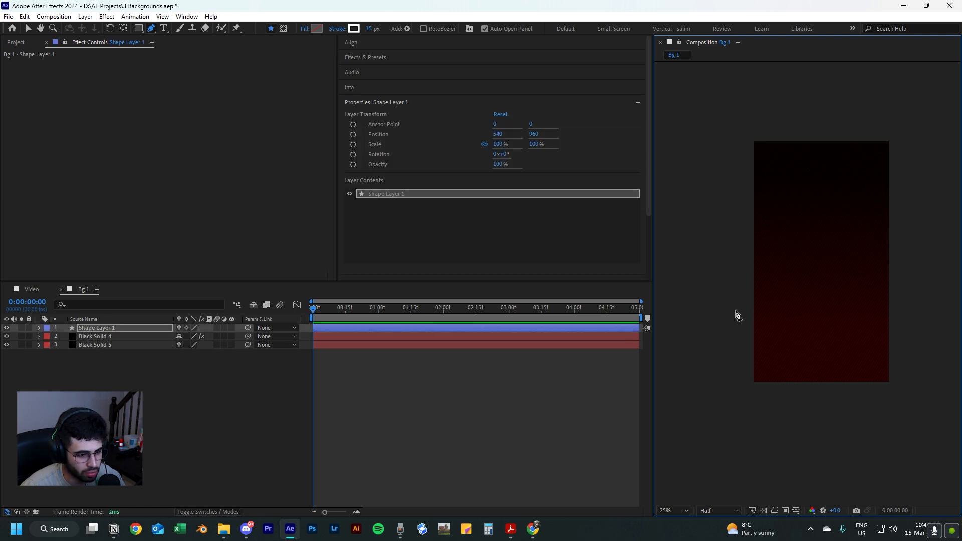
pyautogui.click(728, 308)
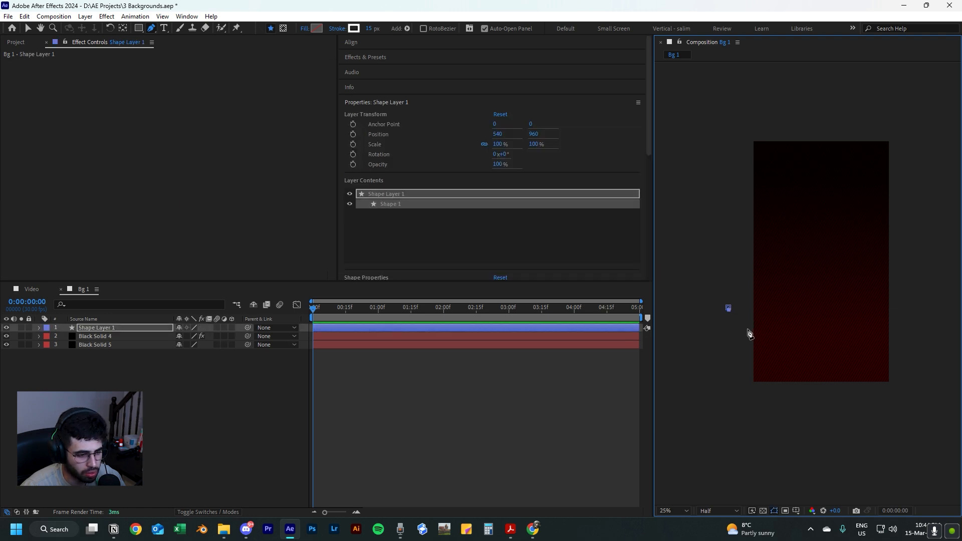
pyautogui.click(766, 316)
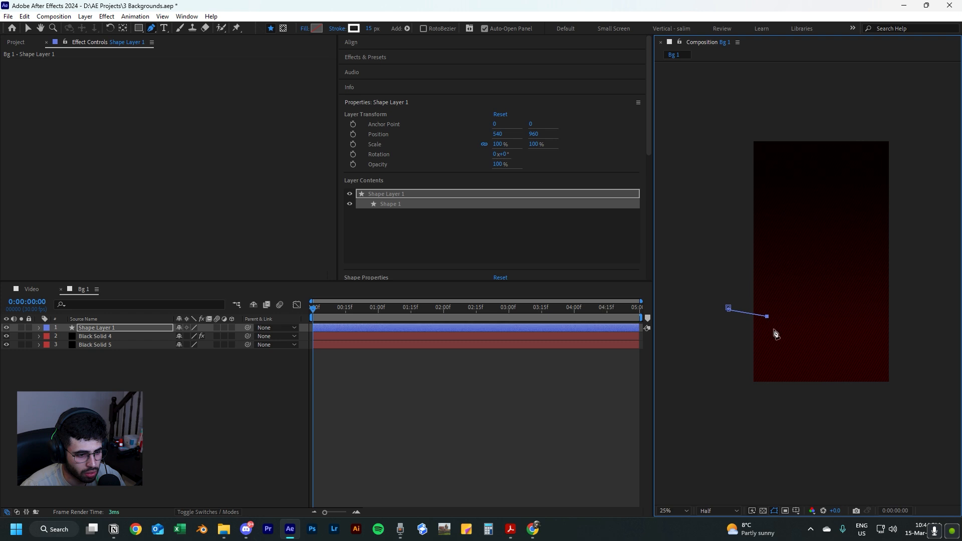
pyautogui.moveTo(773, 333); pyautogui.dragTo(767, 360)
pyautogui.hotkey('ctrl', 'z')
pyautogui.hotkey('ctrl', 'z')
pyautogui.hotkey('ctrl', 'z')
pyautogui.hotkey('ctrl', 'z')
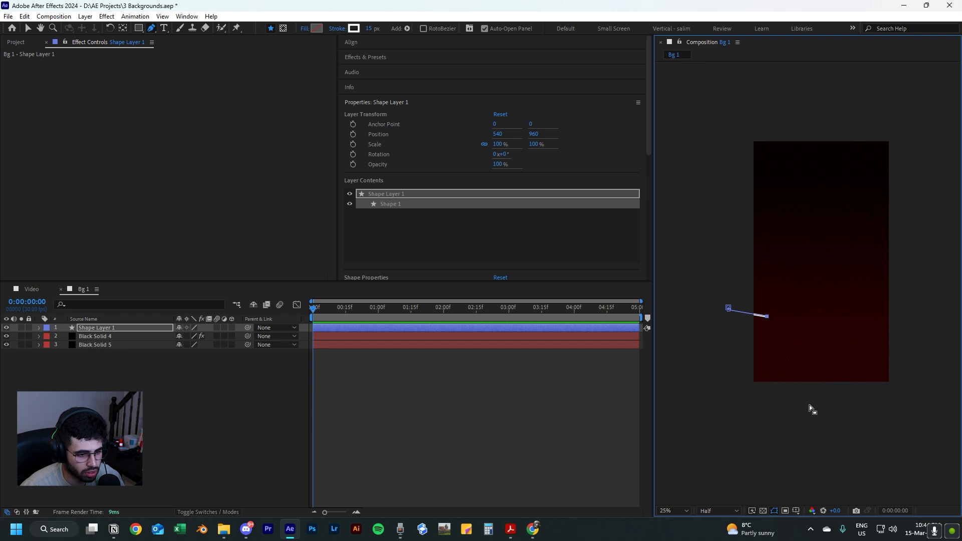
# Draw the path as a winding open curve from the left edge down past the composition's bottom edge.
pyautogui.moveTo(775, 321); pyautogui.dragTo(802, 421)
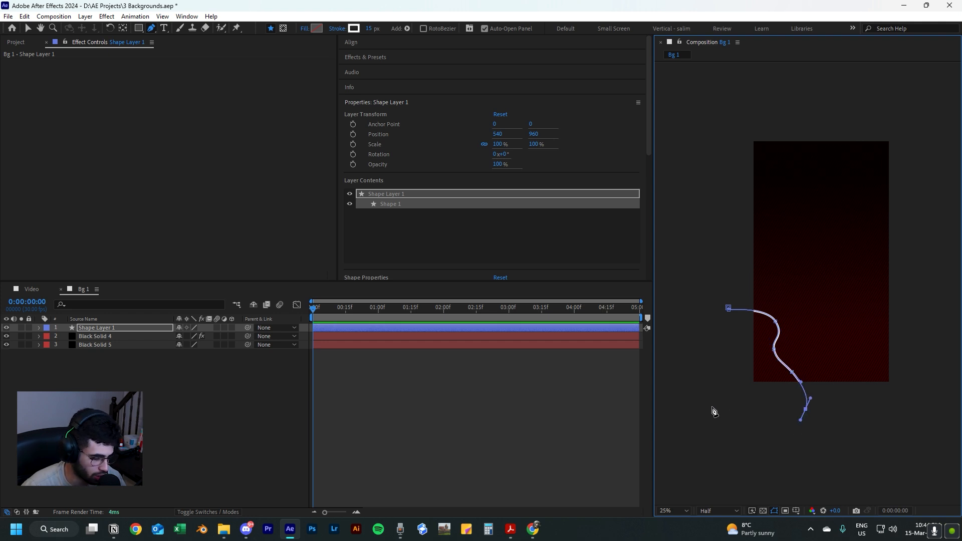
pyautogui.press('v')
pyautogui.click(840, 429)
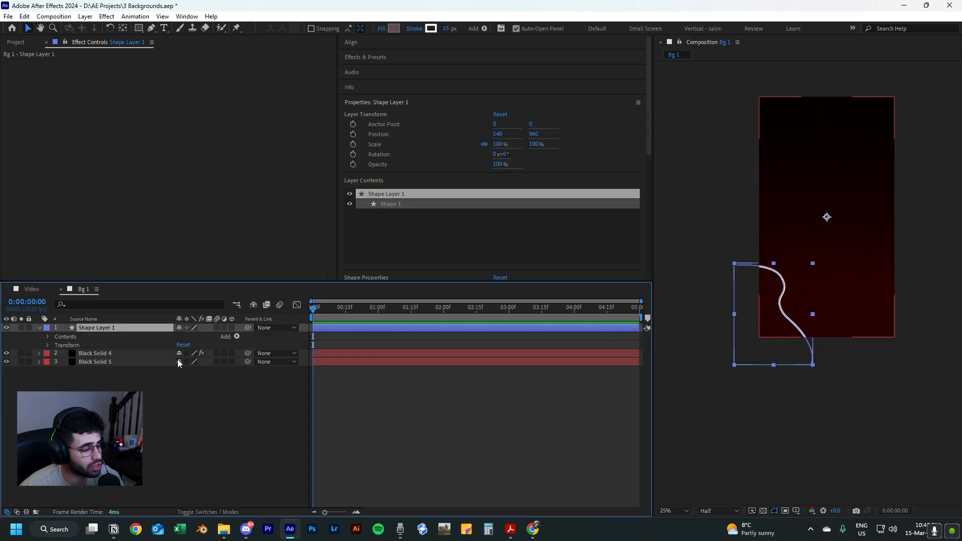
# Expand the curve's stroke settings in the shape layer and add a dash and a gap.
pyautogui.click(49, 345)
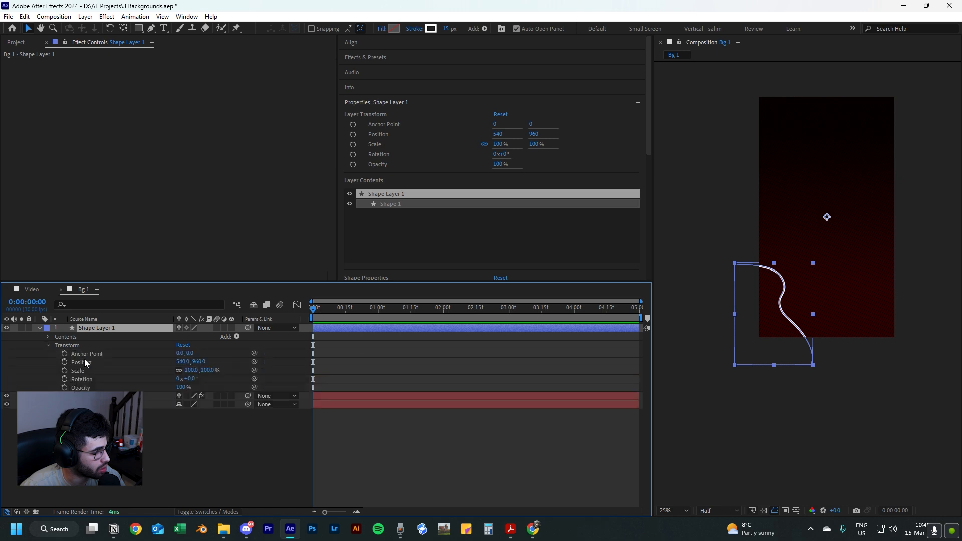
pyautogui.click(48, 345)
pyautogui.click(48, 336)
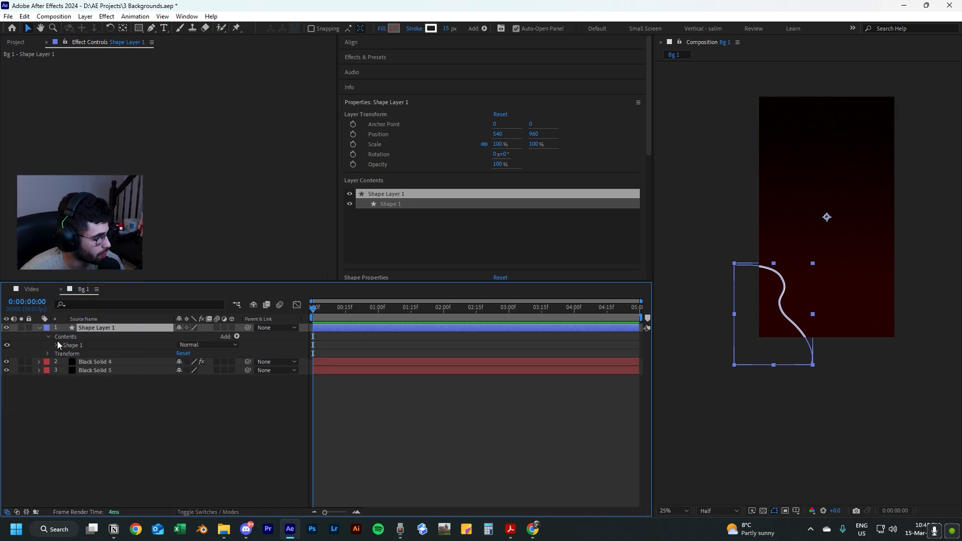
pyautogui.click(57, 344)
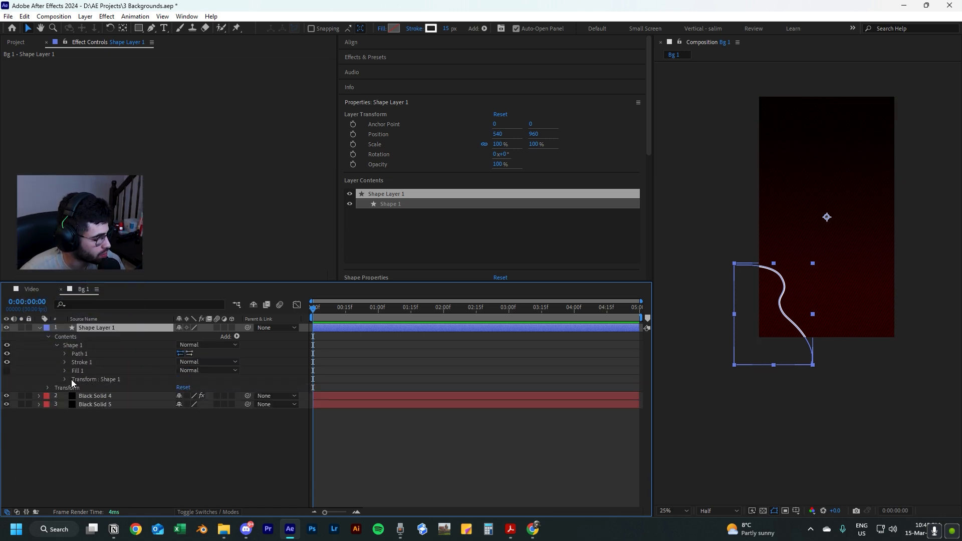
pyautogui.click(64, 363)
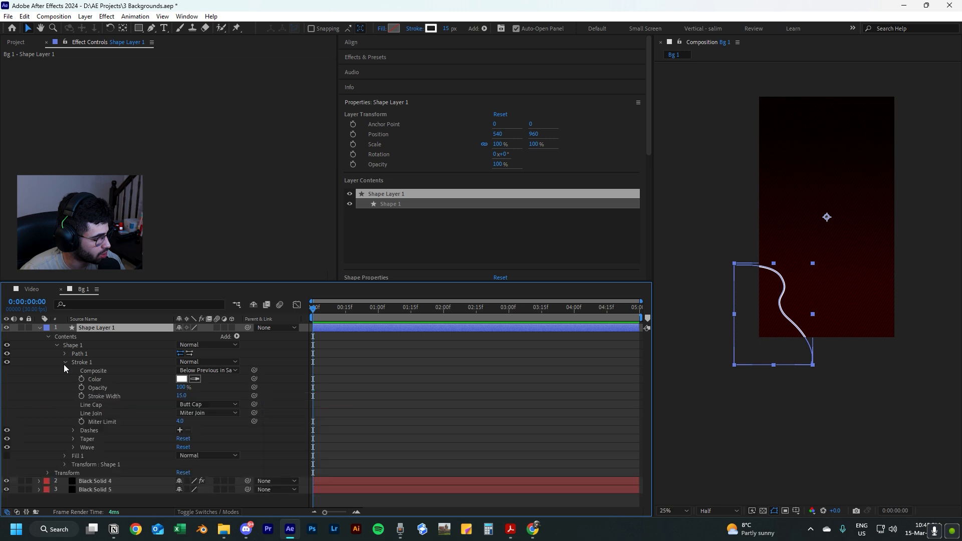
pyautogui.click(73, 431)
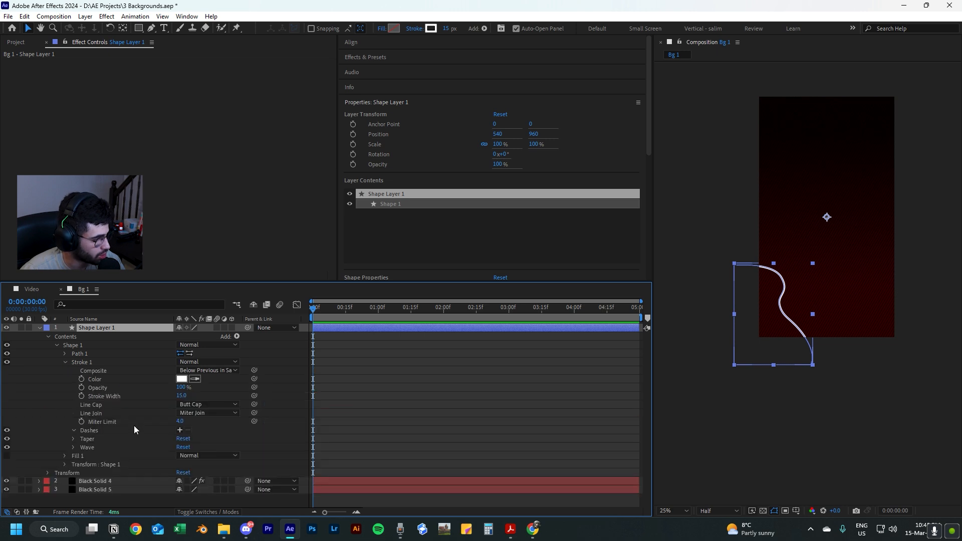
pyautogui.click(73, 430)
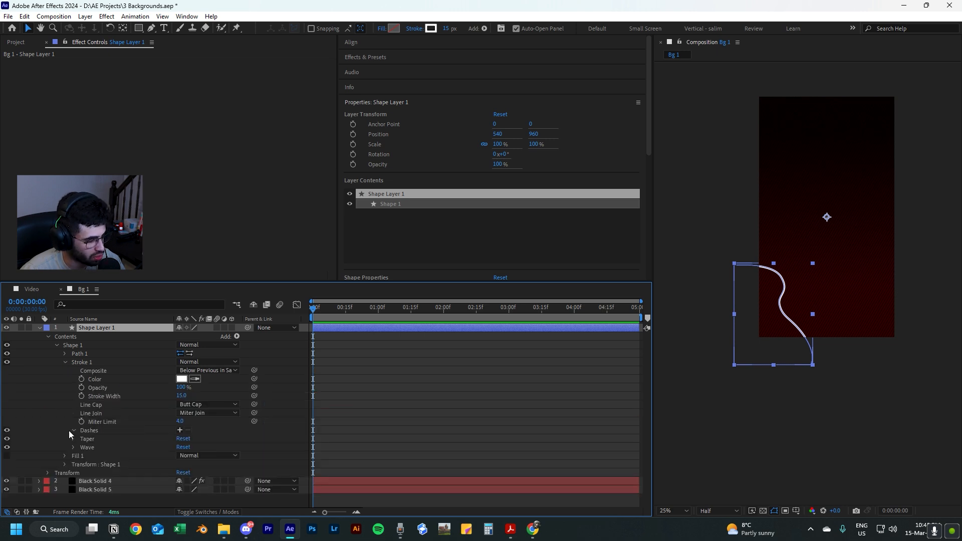
pyautogui.click(180, 430)
pyautogui.click(180, 429)
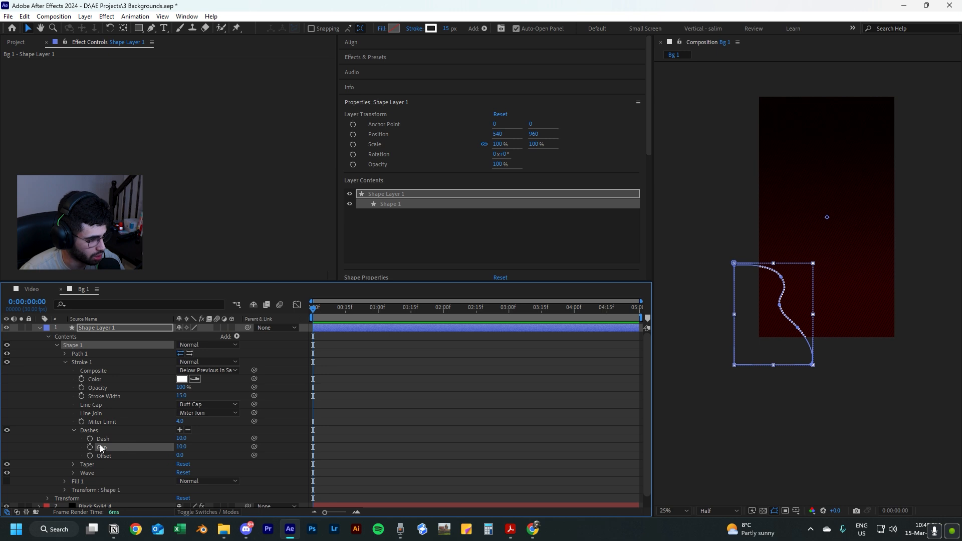
pyautogui.click(188, 430)
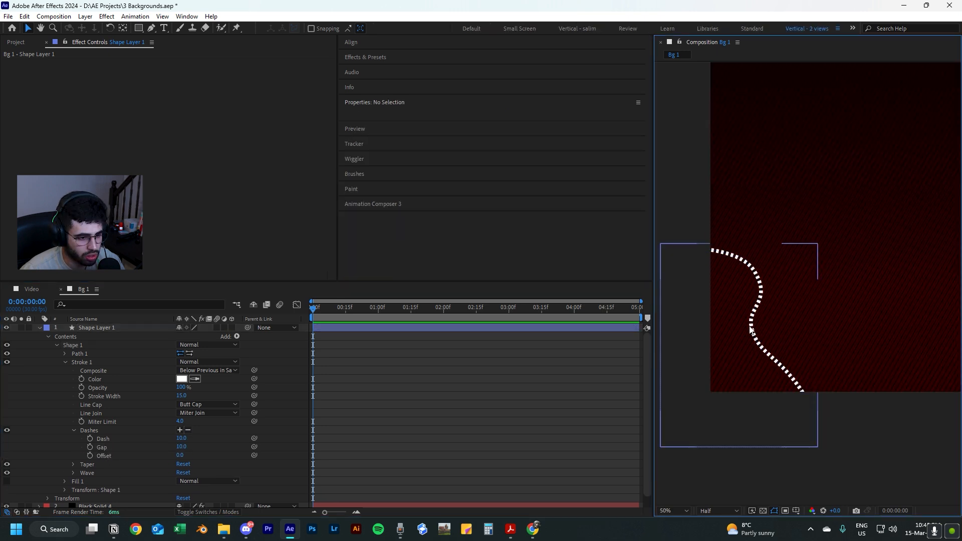
# Set the curve's dash to 49 and gap to 20, with a stroke width of 13 px.
pyautogui.click(753, 336)
pyautogui.click(886, 446)
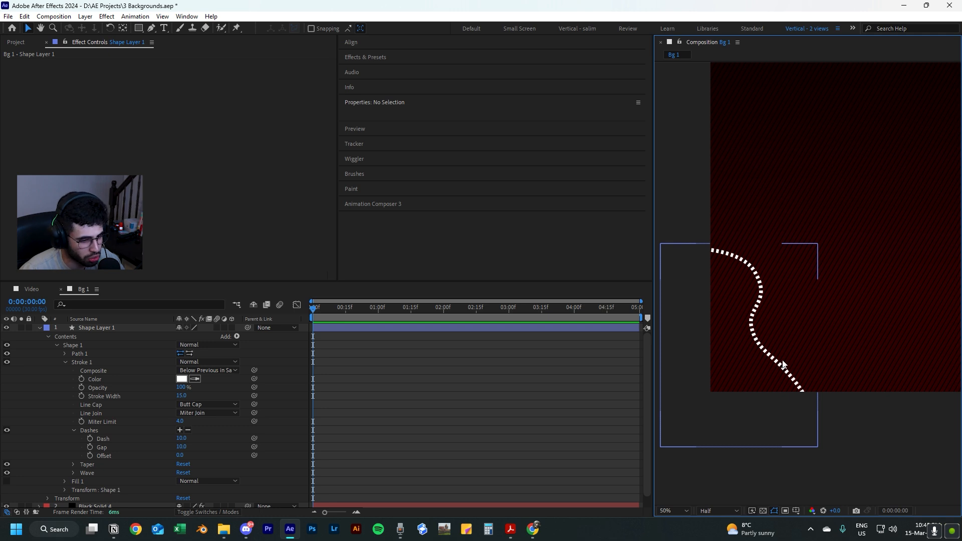
pyautogui.click(743, 339)
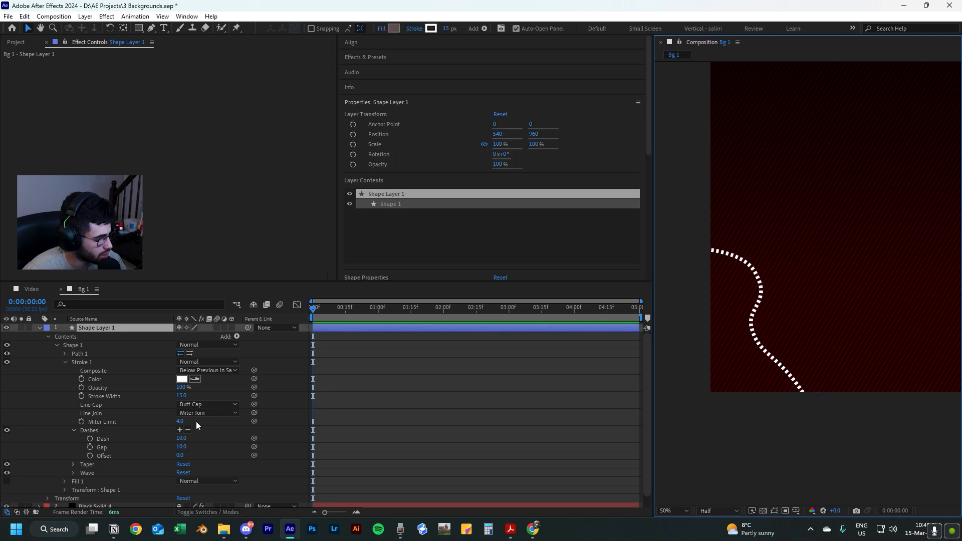
pyautogui.moveTo(182, 439)
pyautogui.mouseDown()
pyautogui.moveTo(202, 438)
pyautogui.moveTo(189, 446)
pyautogui.mouseUp()
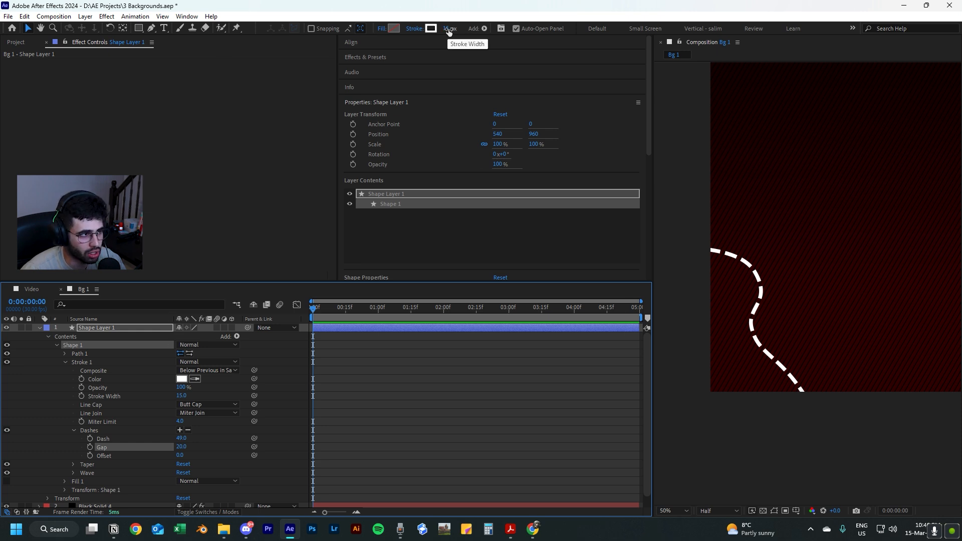
pyautogui.moveTo(449, 30)
pyautogui.mouseDown()
pyautogui.moveTo(437, 29)
pyautogui.moveTo(461, 31)
pyautogui.moveTo(449, 31)
pyautogui.mouseUp()
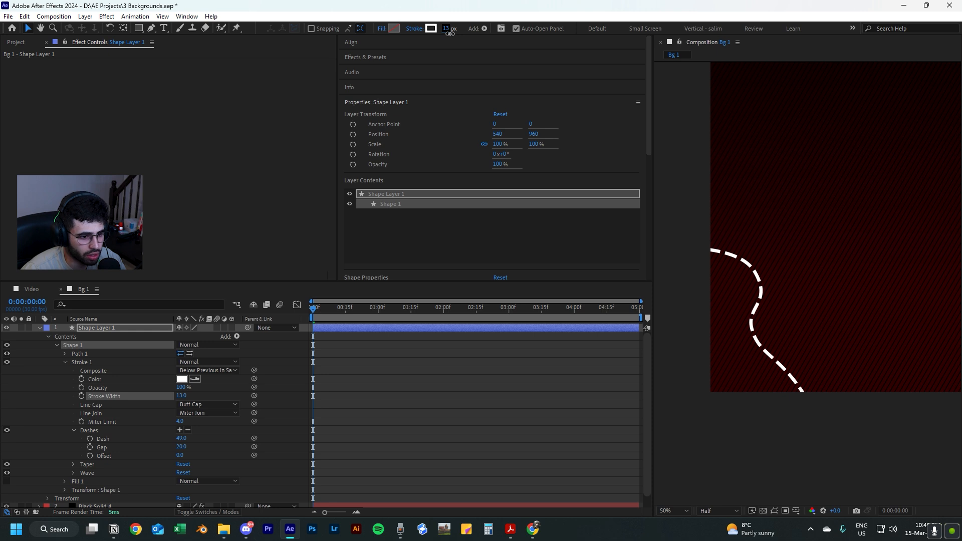
pyautogui.scroll(-2, 847, 404)
pyautogui.click(849, 403)
pyautogui.hotkey('shift', '/')
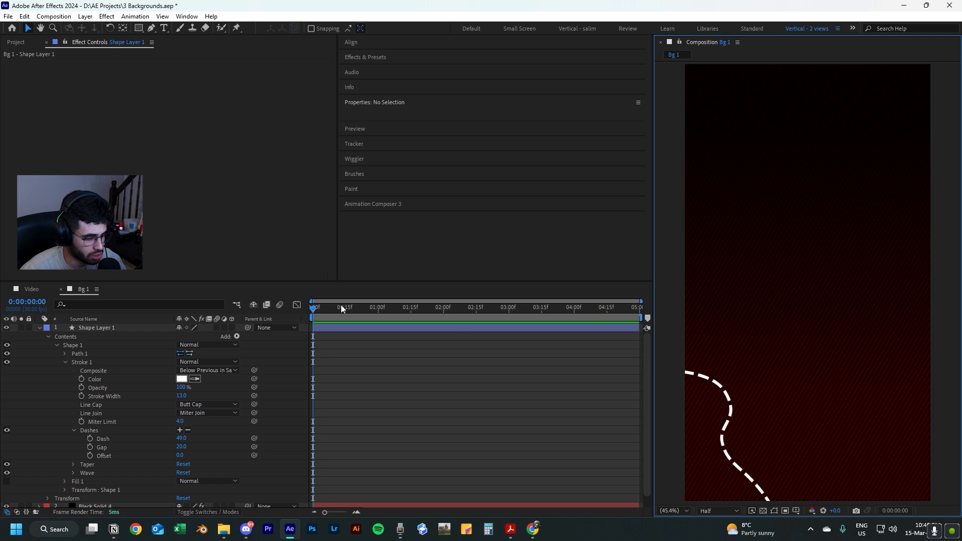
# Try a dash offset of 213 on the curve at the start of the timeline, and undo it.
pyautogui.moveTo(323, 311); pyautogui.dragTo(296, 320)
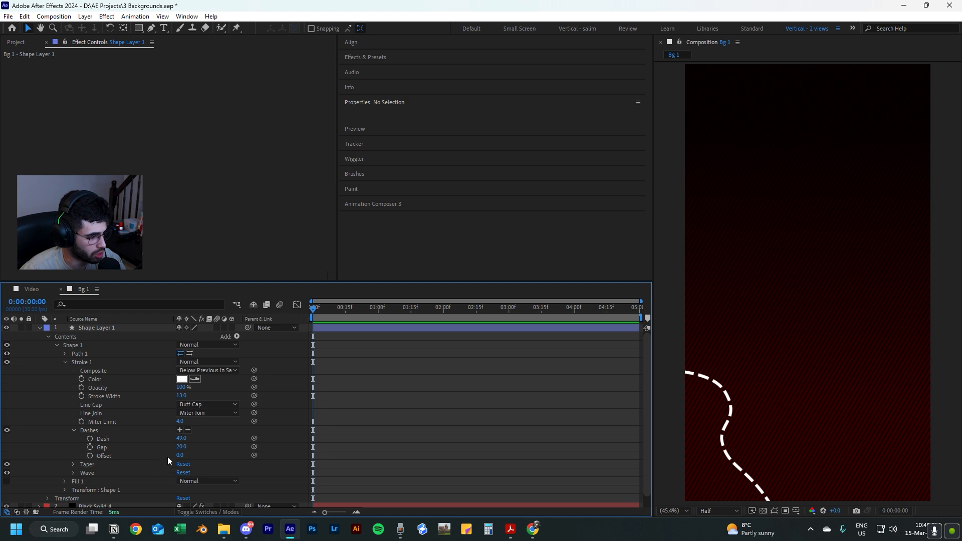
pyautogui.moveTo(180, 457); pyautogui.dragTo(286, 457)
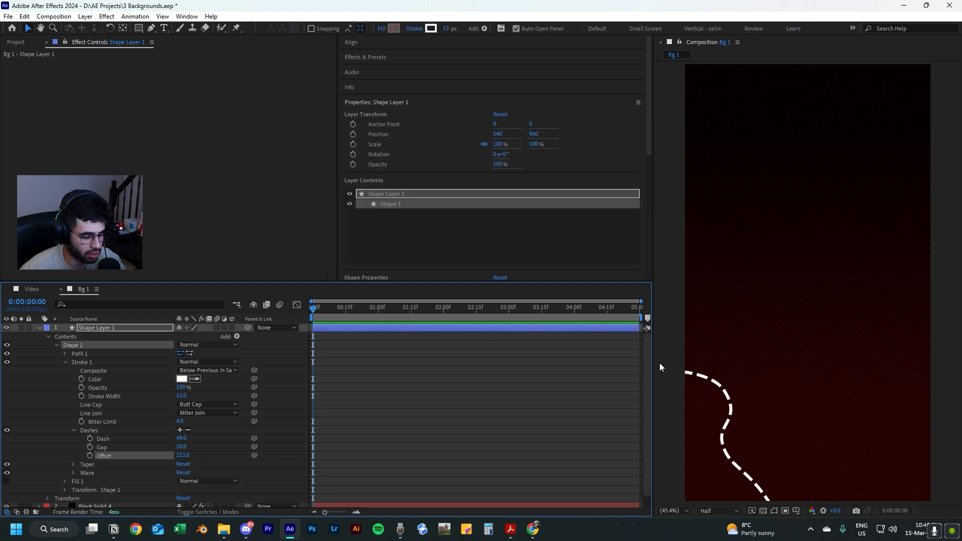
pyautogui.hotkey('ctrl', 'z')
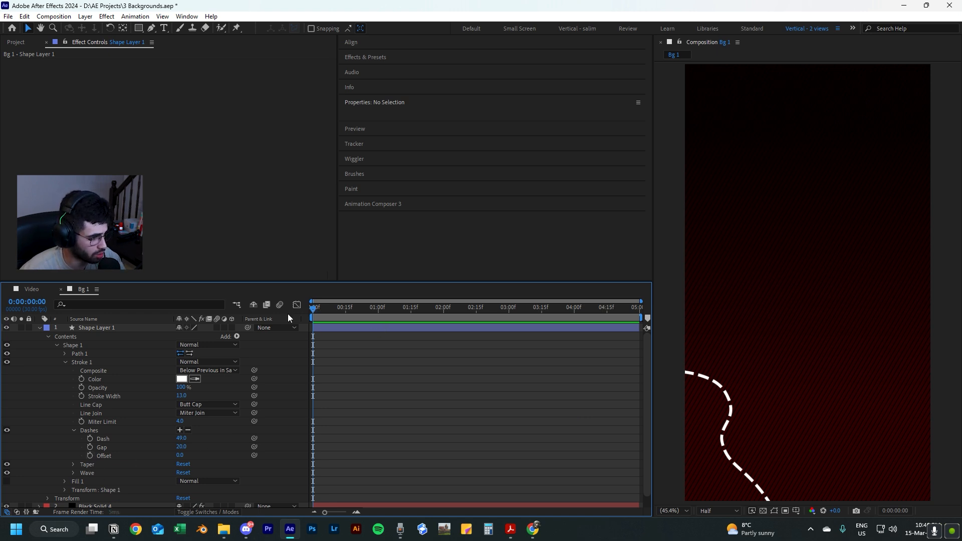
# Keyframe the dash offset from 0 at the first frame to 100 at 0:00:04:29 and preview the motion.
pyautogui.click(90, 456)
pyautogui.moveTo(311, 309); pyautogui.dragTo(647, 318)
pyautogui.click(179, 456)
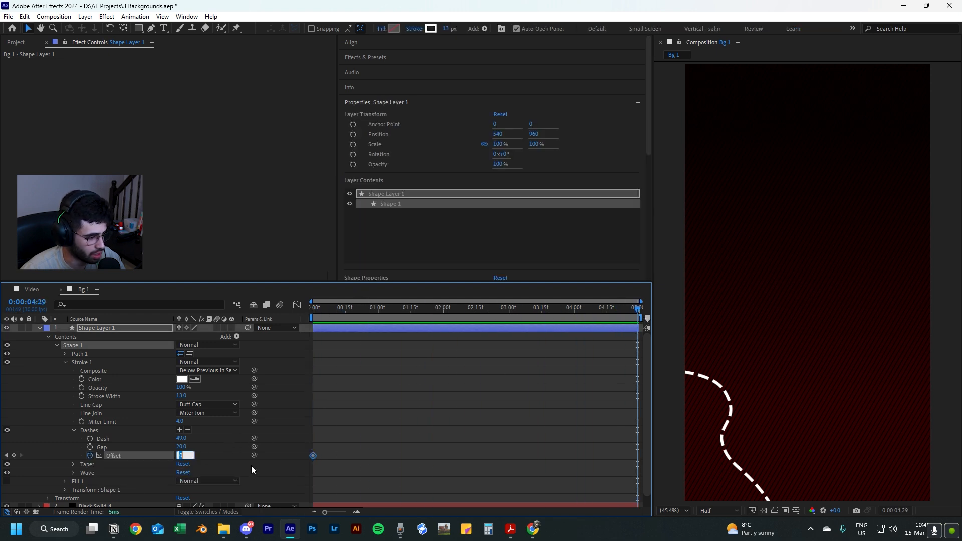
pyautogui.write('100')
pyautogui.press('Return')
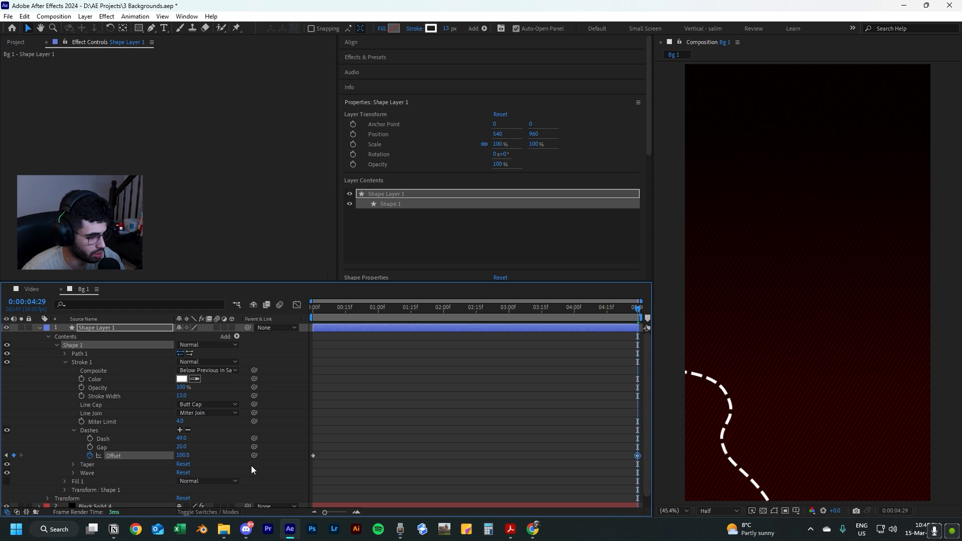
pyautogui.press('Home')
pyautogui.press('space')
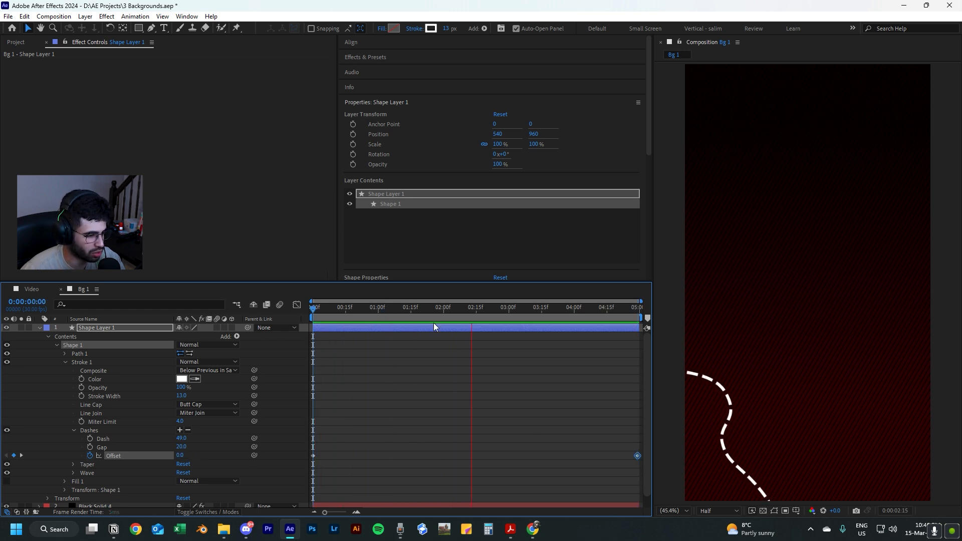
# Set the dash offset keyframe at 0:00:04:29 to 150 and preview the motion from the start.
pyautogui.moveTo(485, 307); pyautogui.dragTo(657, 318)
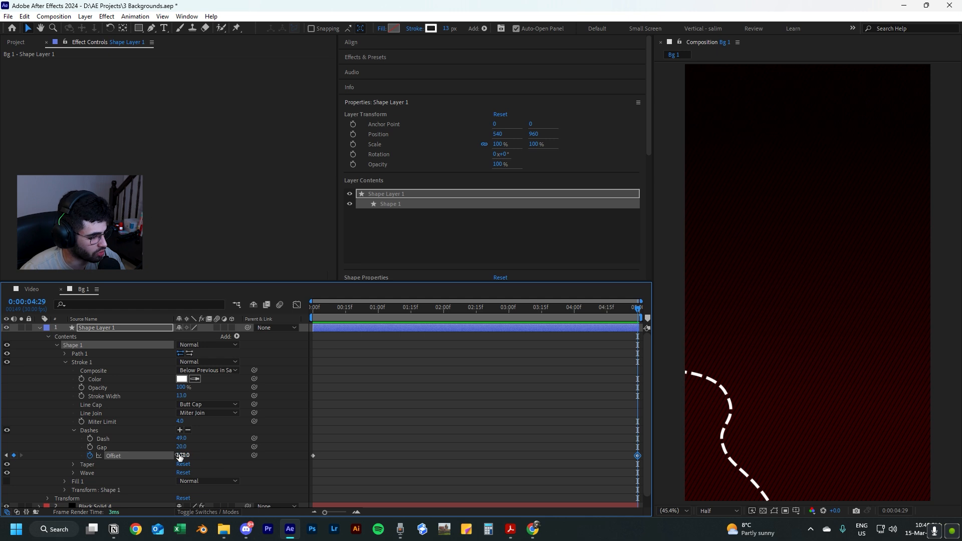
pyautogui.click(181, 455)
pyautogui.write('150')
pyautogui.press('Return')
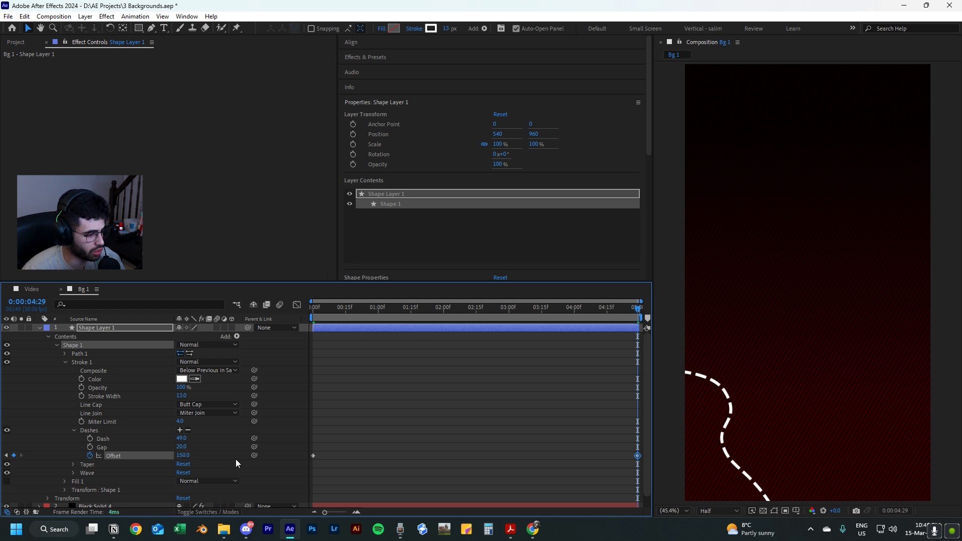
pyautogui.moveTo(362, 316); pyautogui.dragTo(259, 383)
pyautogui.press('space')
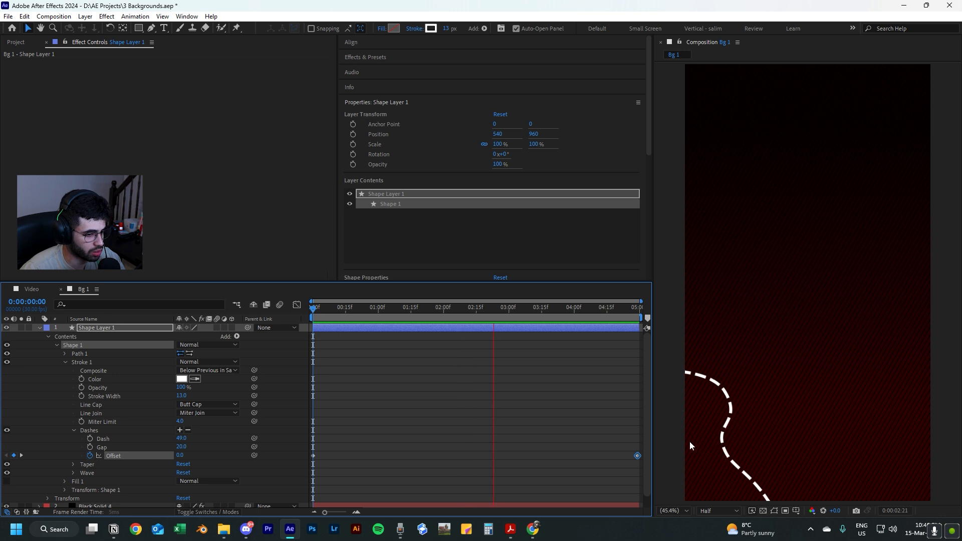
# Set the dash offset keyframe at 0:00:04:29 to 175 and play back the animation.
pyautogui.click(188, 455)
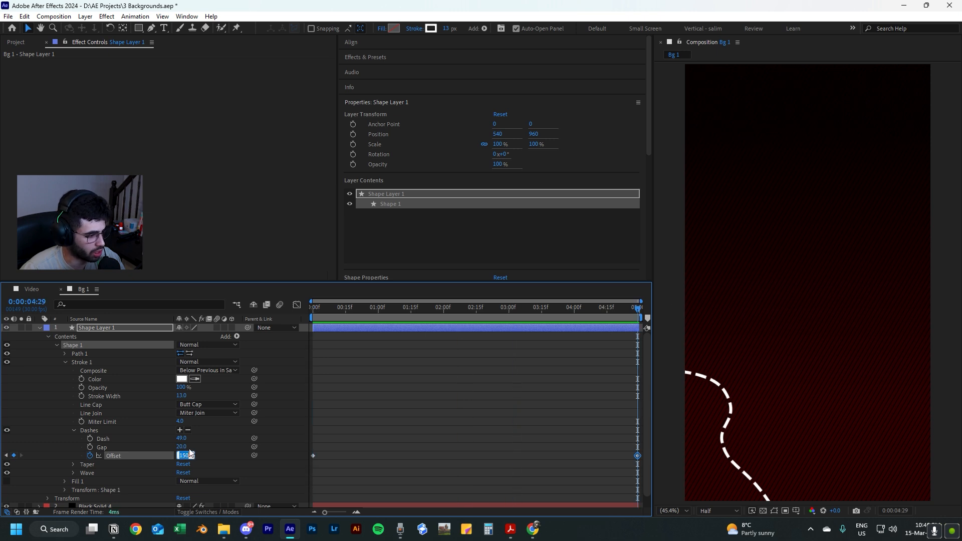
pyautogui.write('300')
pyautogui.press('Return')
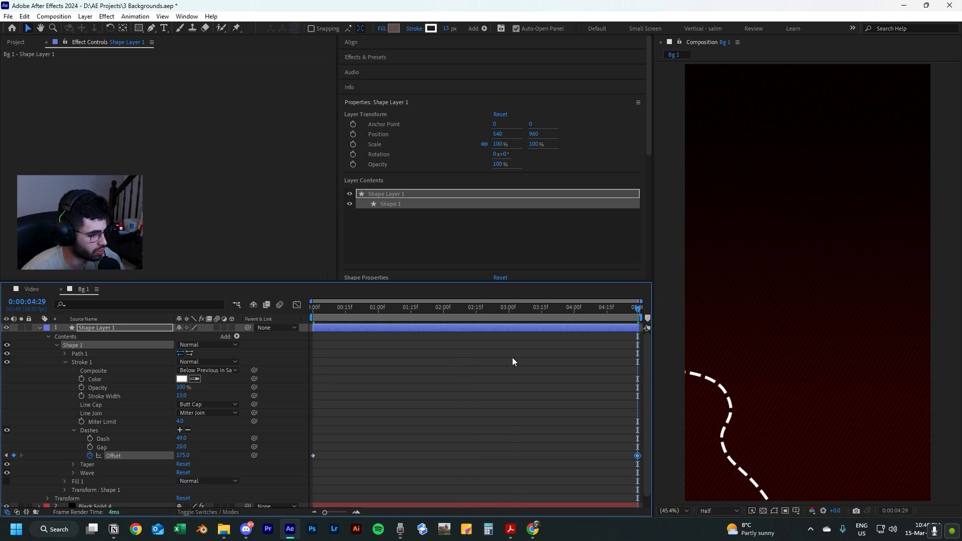
pyautogui.moveTo(427, 311); pyautogui.dragTo(200, 323)
pyautogui.press('space')
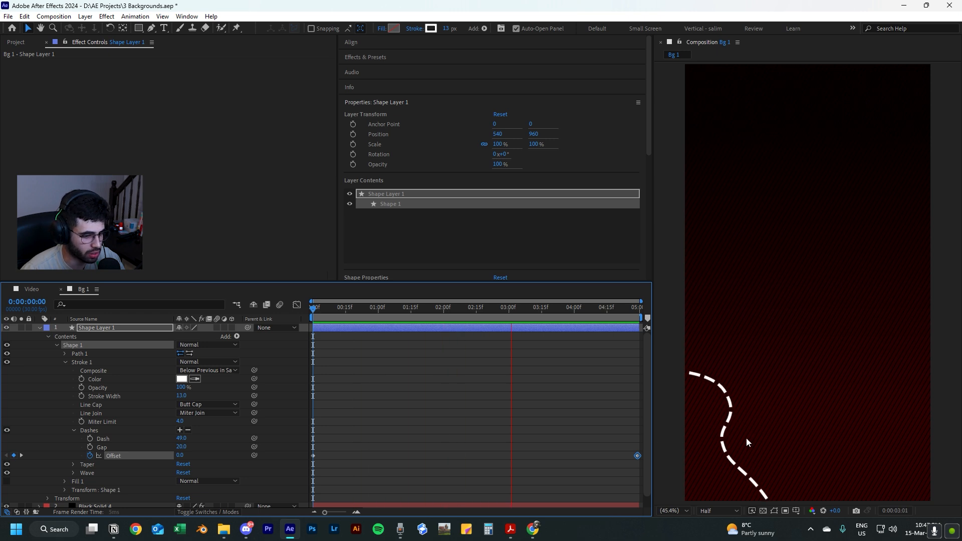
pyautogui.press('space')
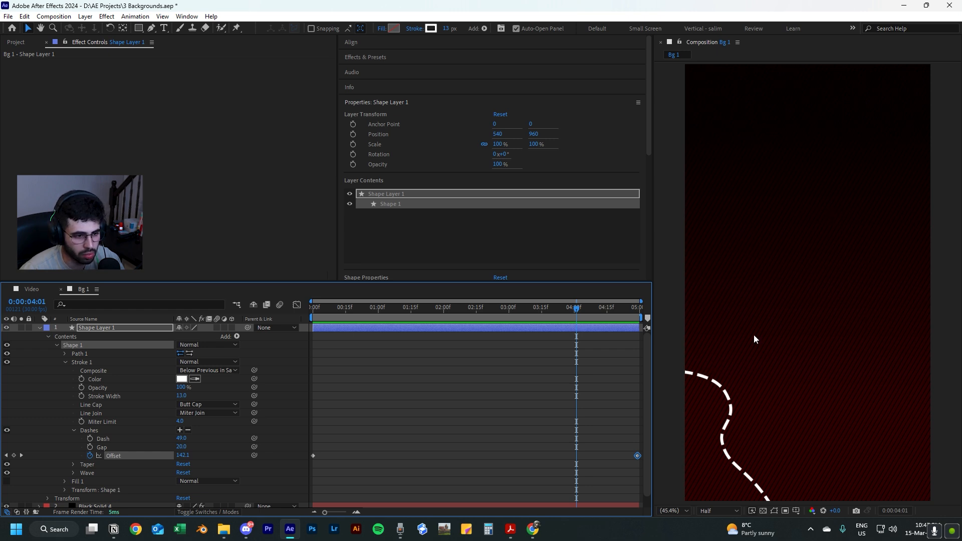
# Play back the lower-left curve's dash animation from the first frame, and collapse its layer properties.
pyautogui.moveTo(576, 308); pyautogui.dragTo(314, 307)
pyautogui.press('space')
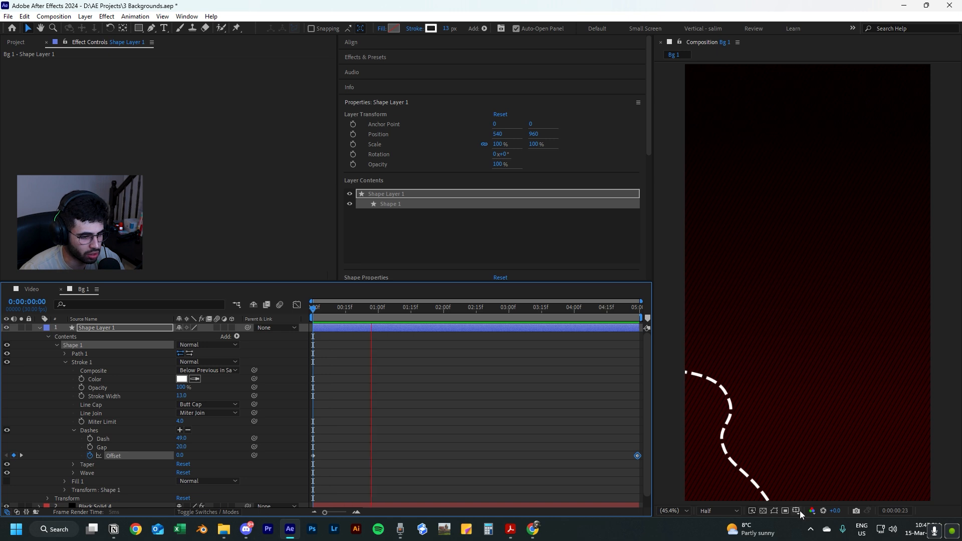
pyautogui.press('space')
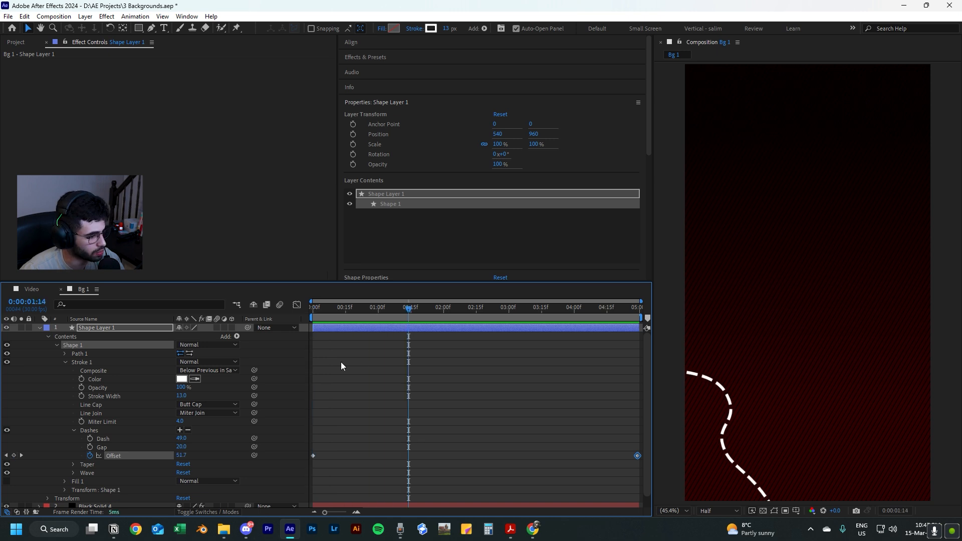
pyautogui.press('F2')
pyautogui.click(39, 328)
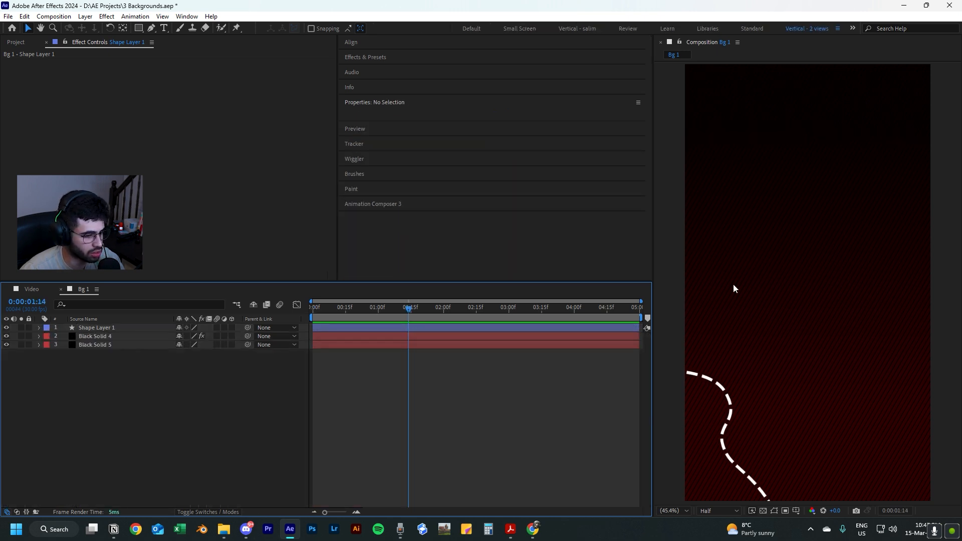
# Draw a wavy open curve with the Pen tool from above the composition's top edge out past its upper-right side, on a new shape layer.
pyautogui.scroll(-2, 892, 130)
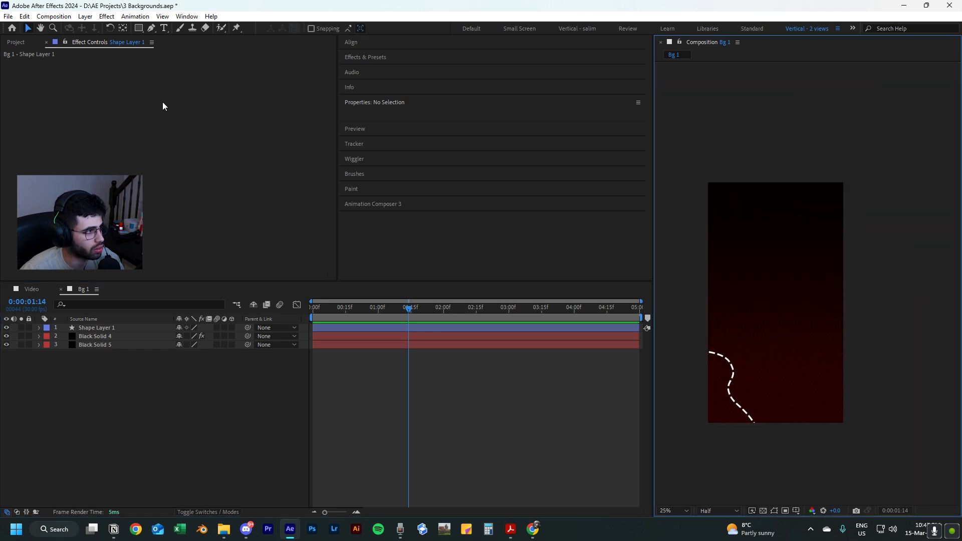
pyautogui.click(152, 29)
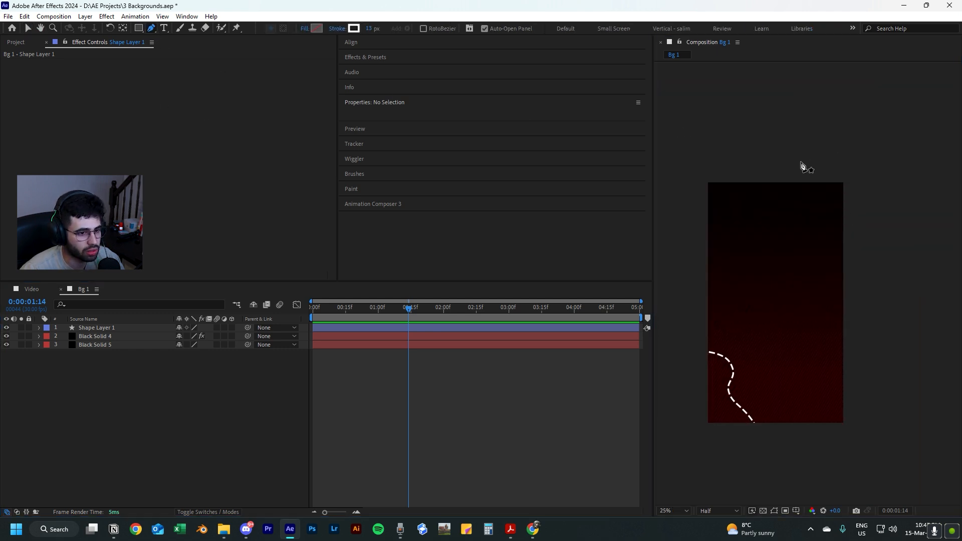
pyautogui.click(818, 170)
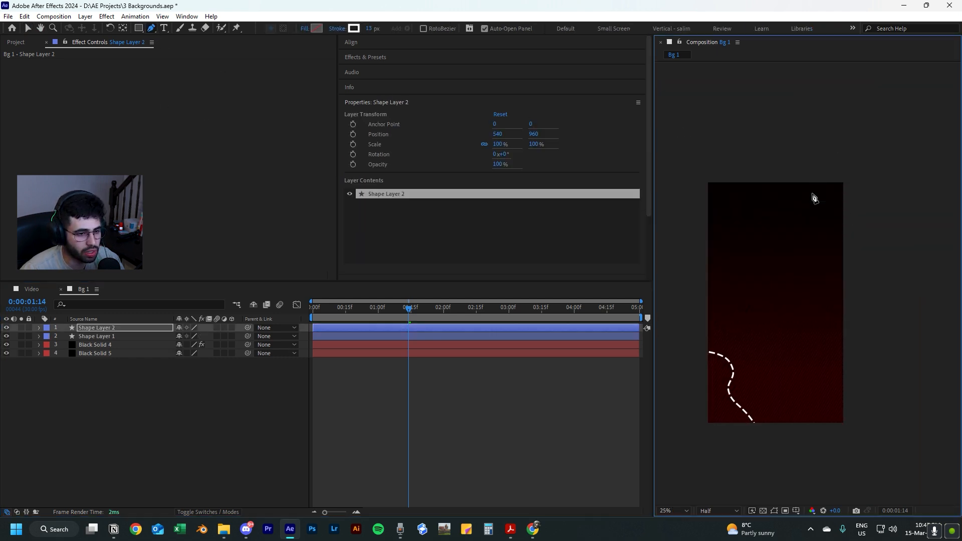
pyautogui.click(821, 163)
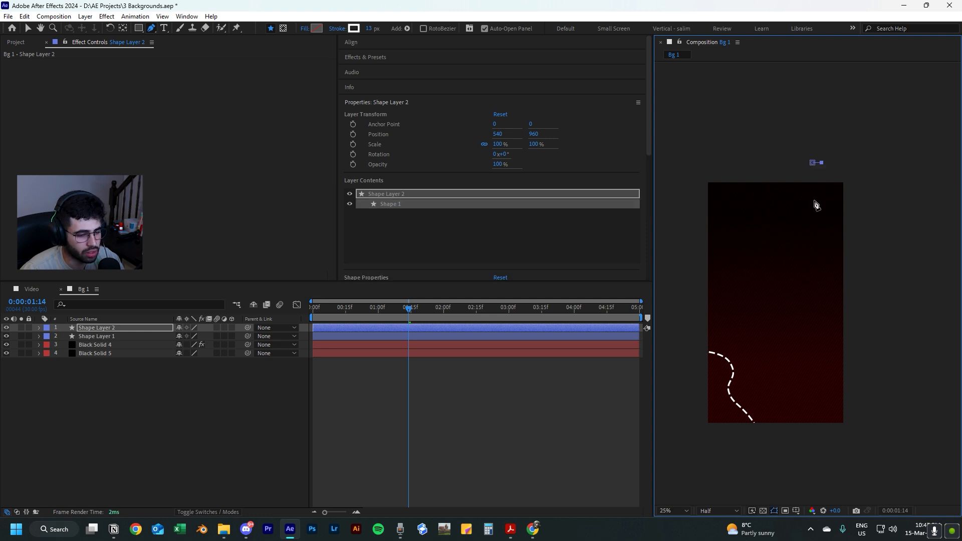
pyautogui.moveTo(817, 203); pyautogui.dragTo(840, 261)
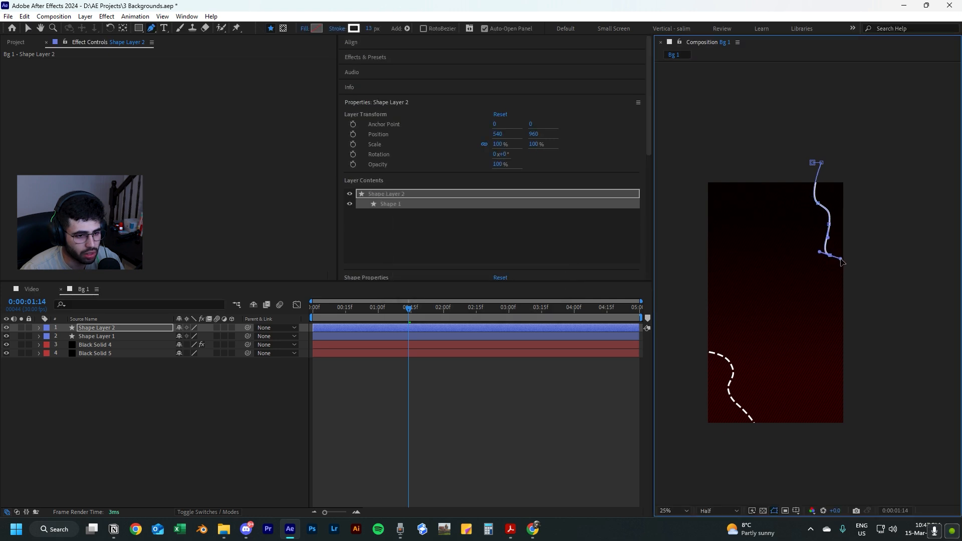
pyautogui.click(884, 259)
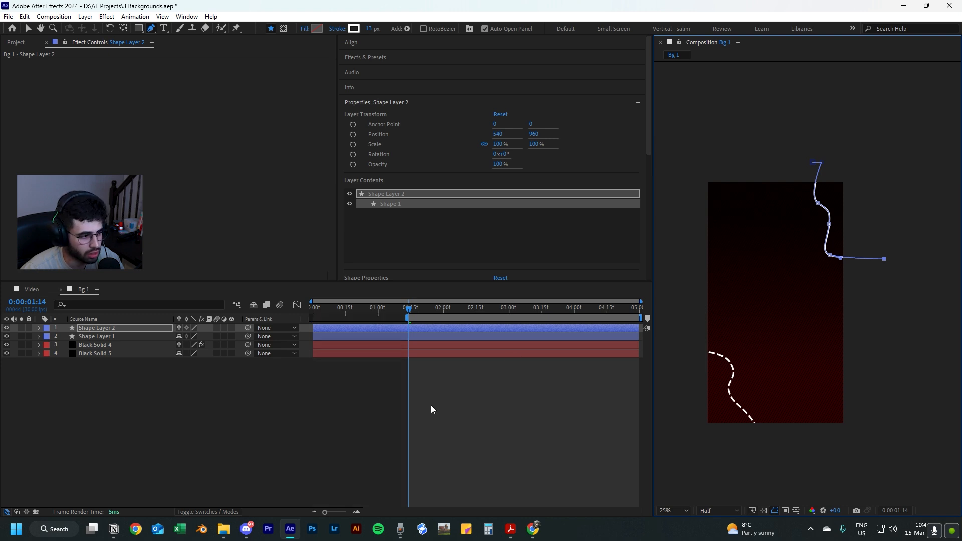
pyautogui.click(462, 399)
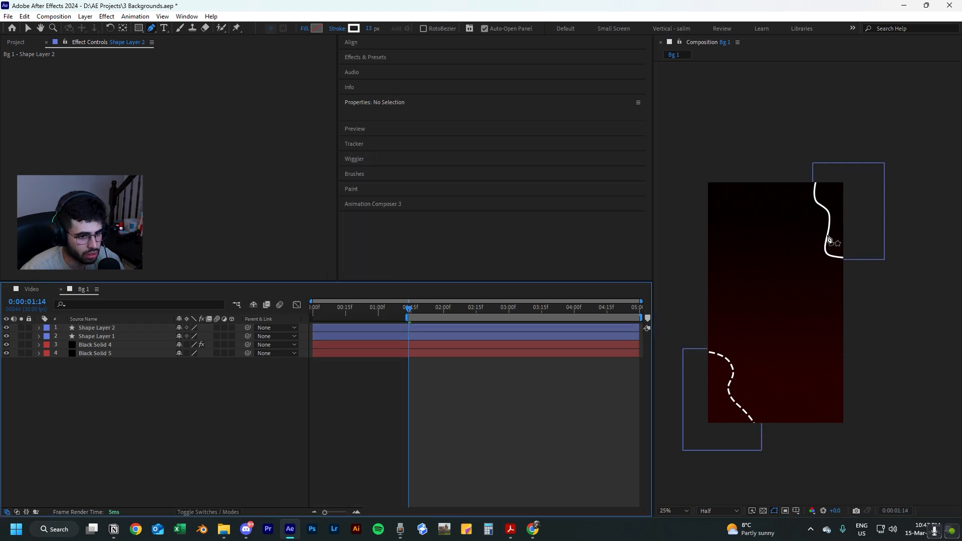
pyautogui.press('v')
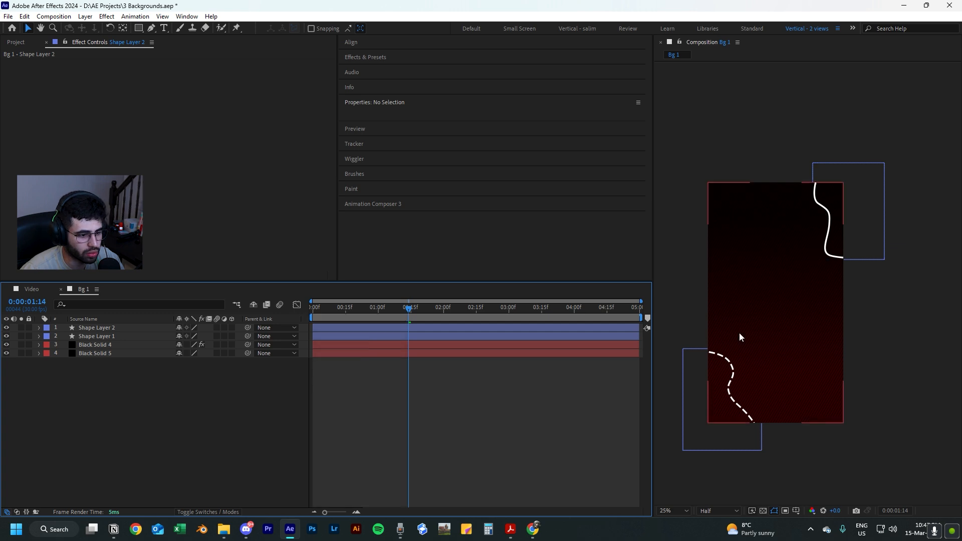
# Copy the dashed, animated Stroke 1 from Shape Layer 1 onto the new upper-right curve in Shape Layer 2.
pyautogui.click(732, 370)
pyautogui.click(39, 336)
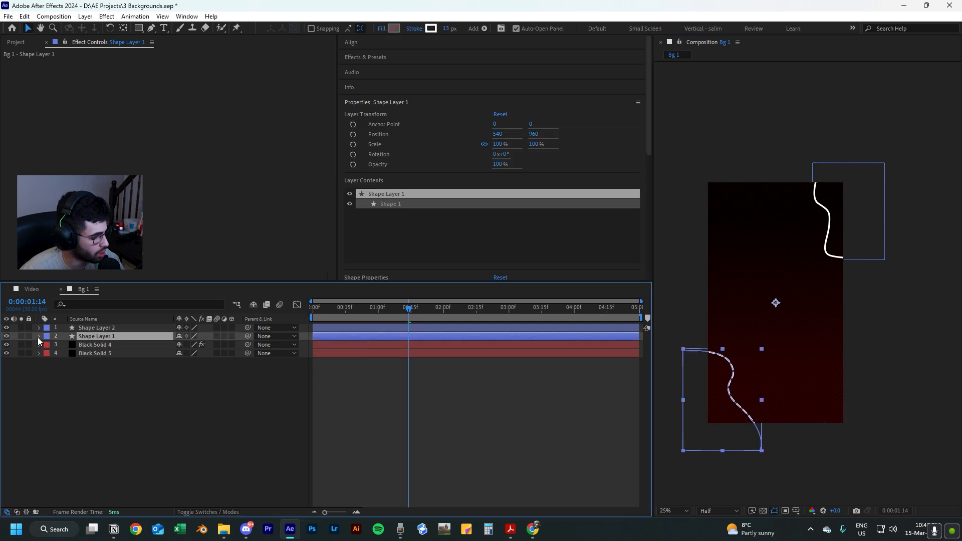
pyautogui.click(65, 370)
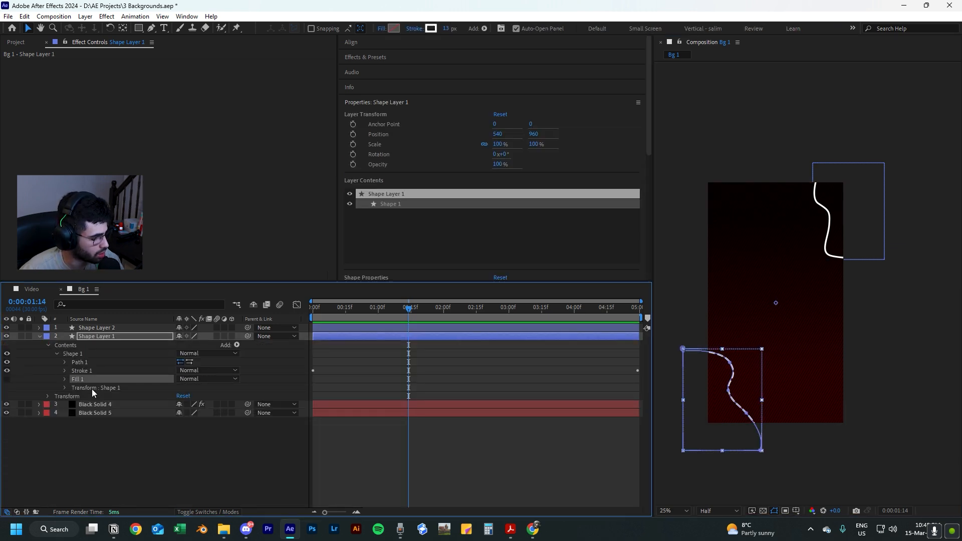
pyautogui.click(67, 380)
pyautogui.click(77, 370)
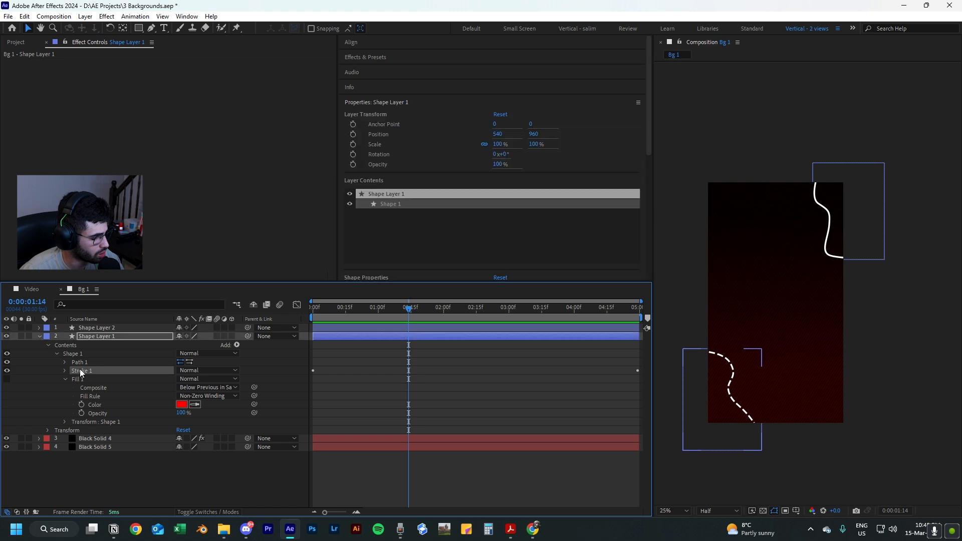
pyautogui.hotkey('ctrl', 'c')
pyautogui.click(112, 328)
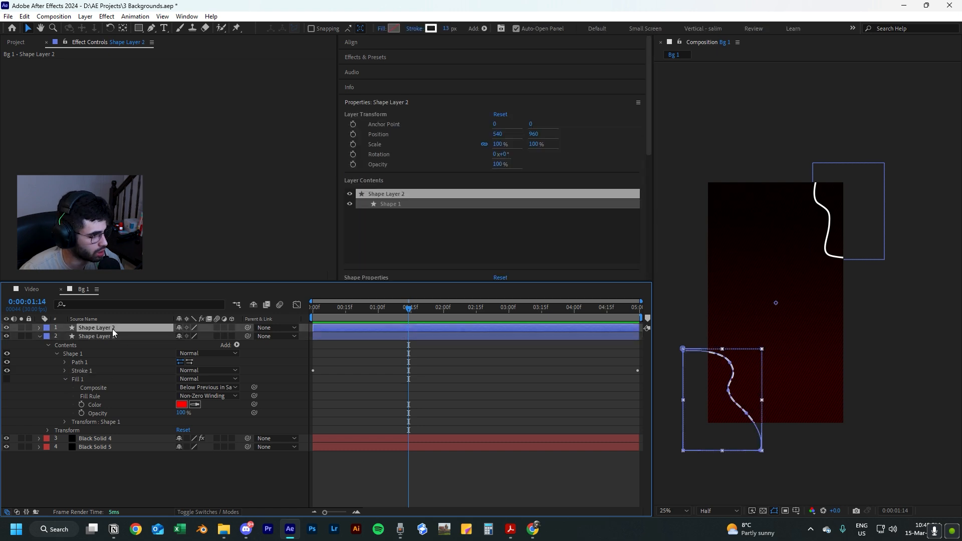
pyautogui.hotkey('ctrl', 'v')
pyautogui.click(89, 434)
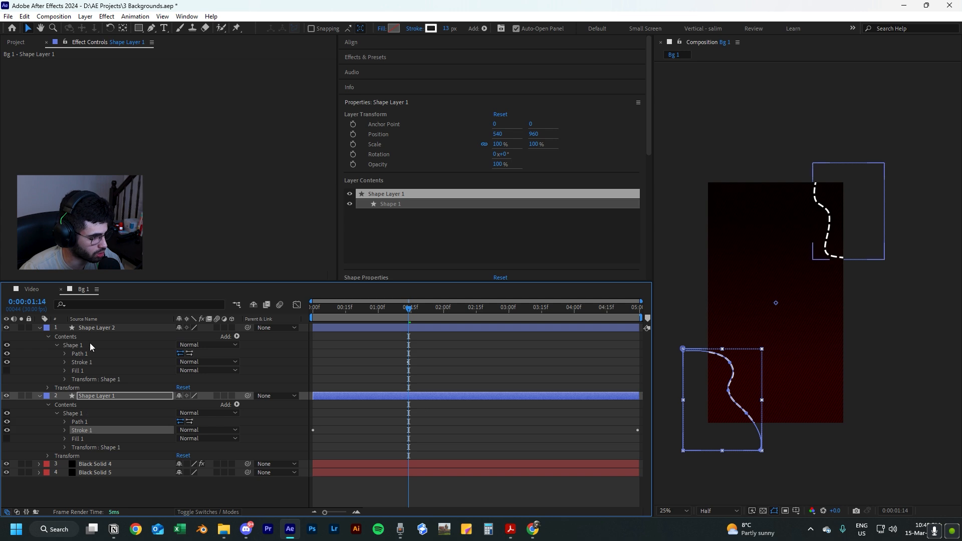
pyautogui.click(85, 361)
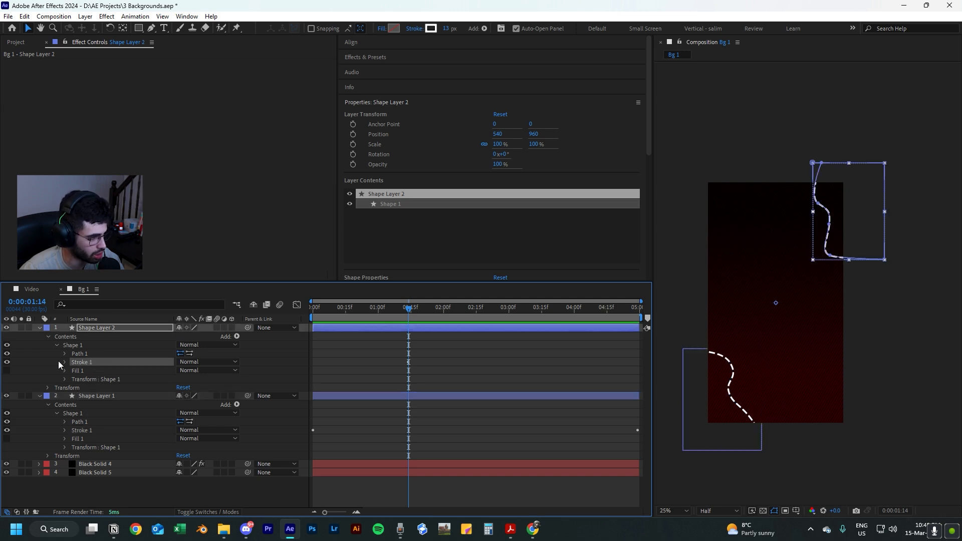
pyautogui.click(888, 283)
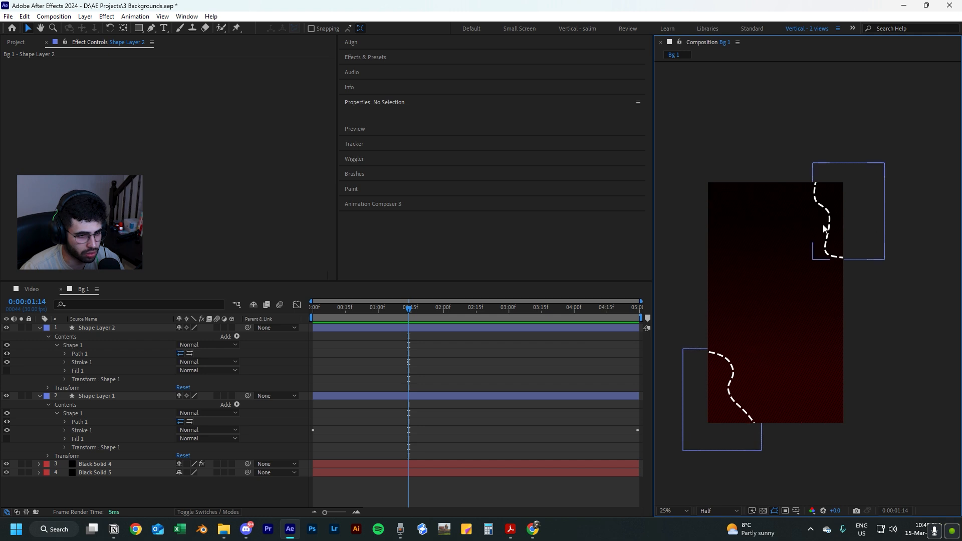
# Move the pasted dash offset keyframe of Shape Layer 2 to the first frame.
pyautogui.moveTo(348, 306); pyautogui.dragTo(281, 330)
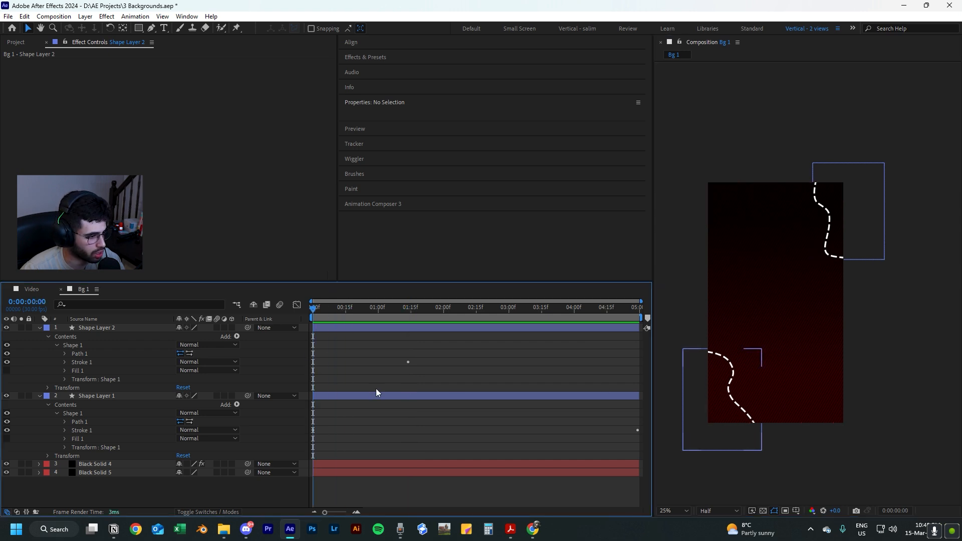
pyautogui.click(478, 309)
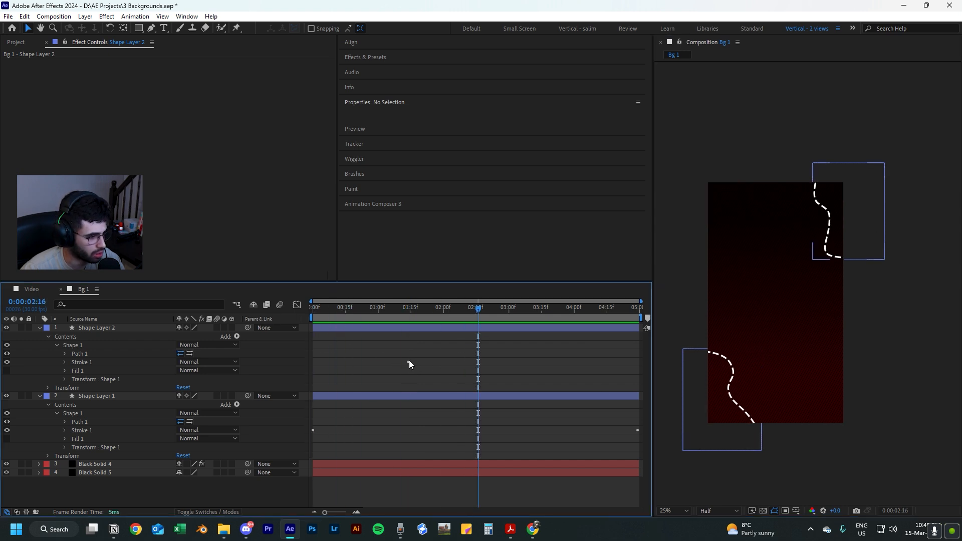
pyautogui.click(66, 363)
pyautogui.click(74, 430)
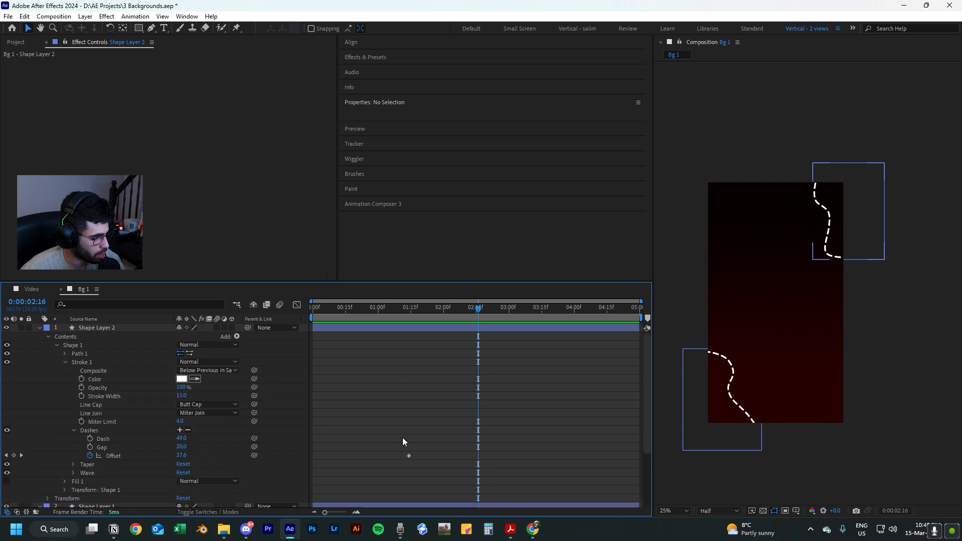
pyautogui.moveTo(409, 457); pyautogui.dragTo(312, 460)
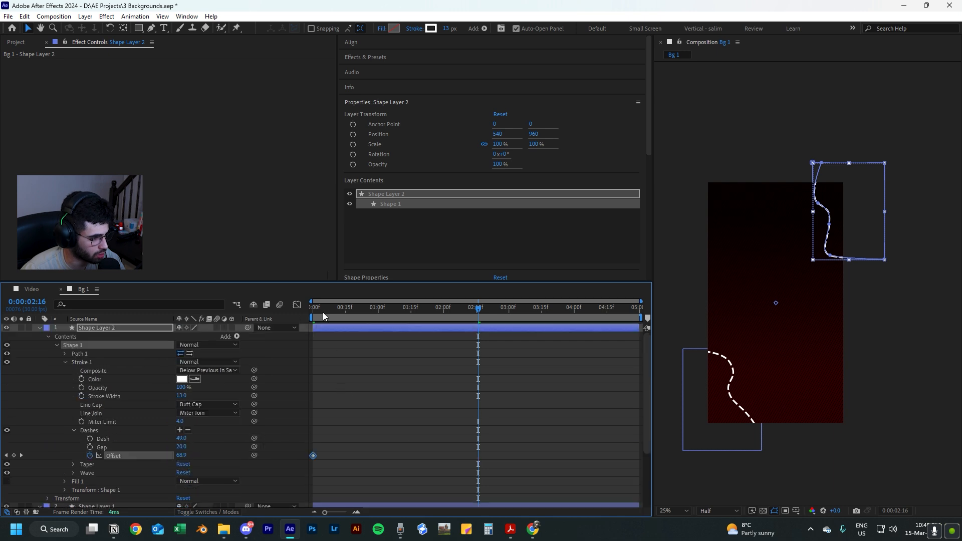
# Keyframe Shape Layer 2's dash offset to 175 at 0:00:04:29 and preview both curves from the start.
pyautogui.press('Home')
pyautogui.moveTo(314, 318); pyautogui.dragTo(657, 328)
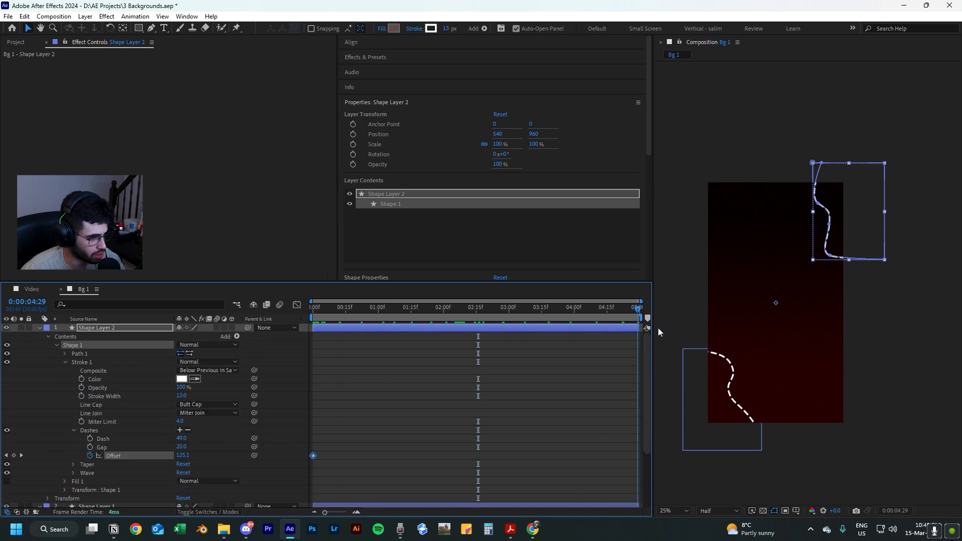
pyautogui.click(183, 456)
pyautogui.write('175')
pyautogui.press('Return')
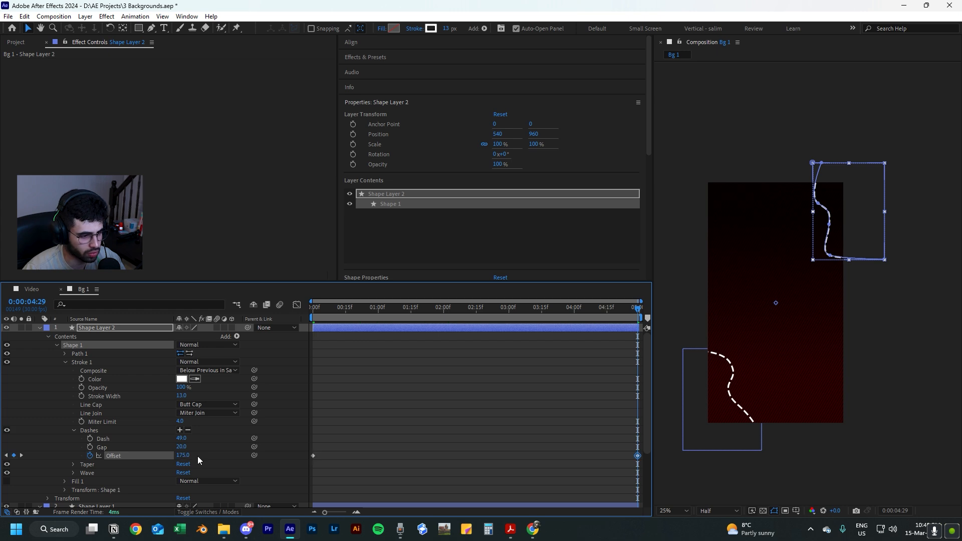
pyautogui.press('Home')
pyautogui.press('space')
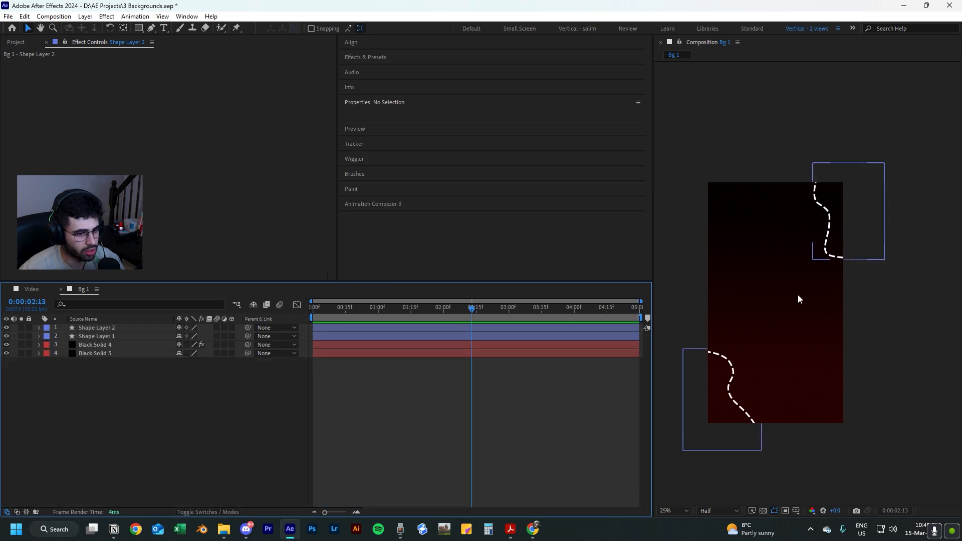
pyautogui.moveTo(392, 308); pyautogui.dragTo(310, 309)
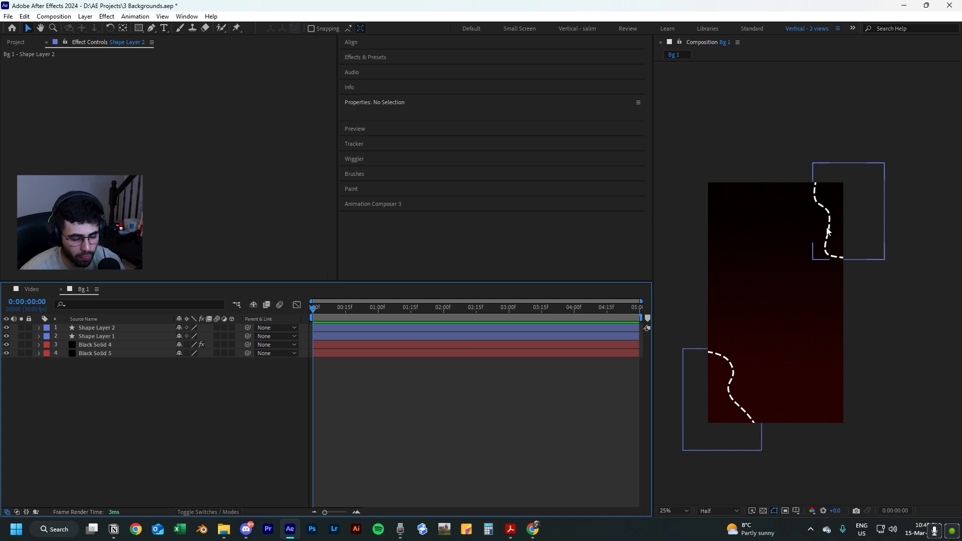
# Apply the Drop Shadow effect to Shape Layer 1, the lower-left curve.
pyautogui.click(96, 338)
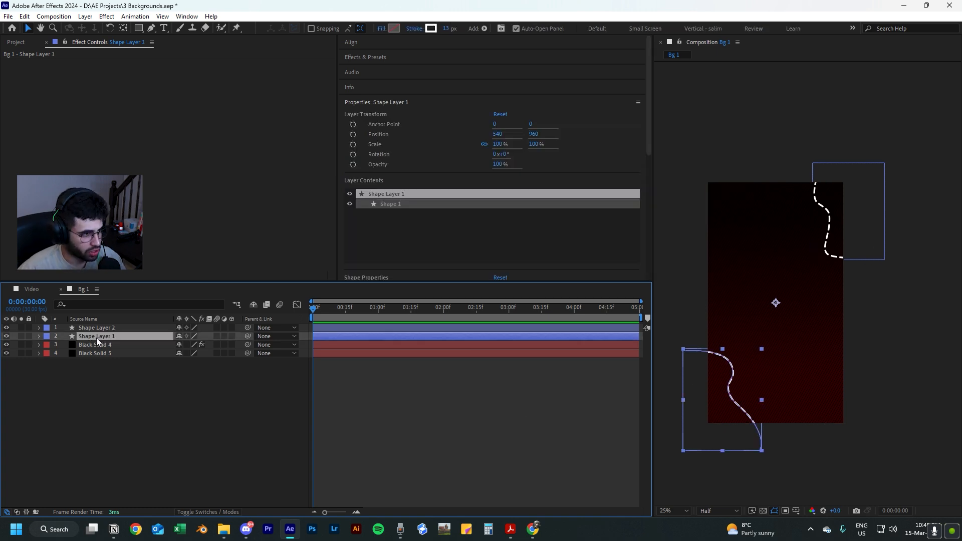
pyautogui.hotkey('ctrl', 'space')
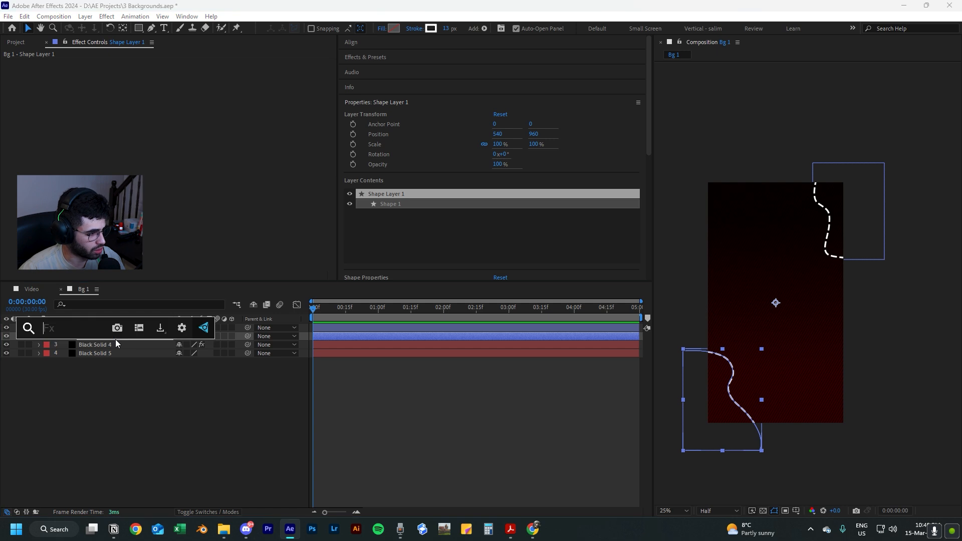
pyautogui.write('drop d')
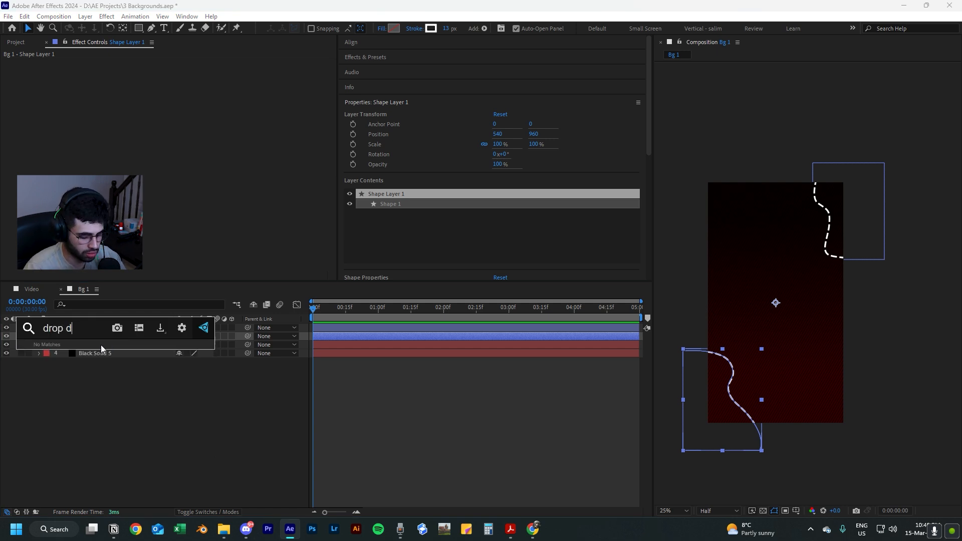
pyautogui.press('BackSpace')
pyautogui.write('s')
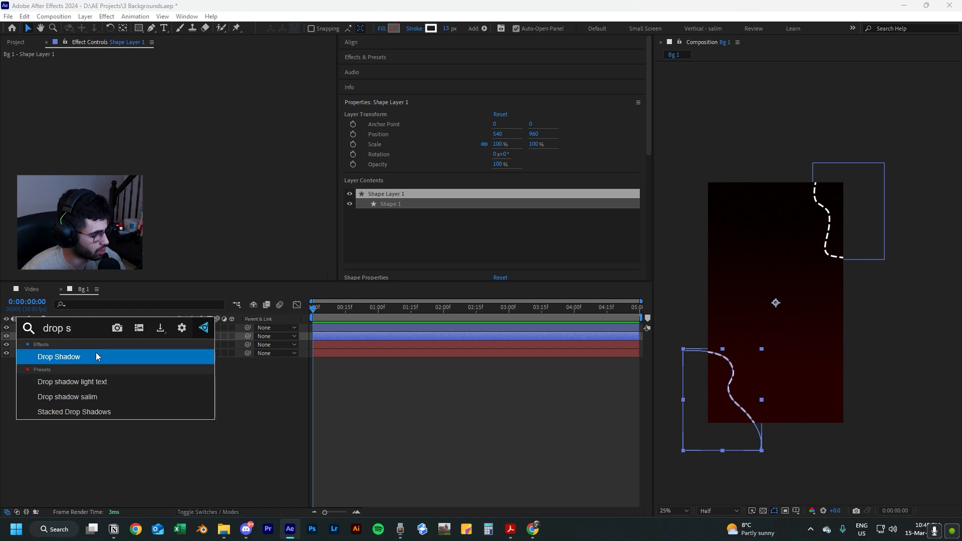
pyautogui.click(95, 353)
# Set the drop shadow's opacity to 80%, distance to 30 and softness to 80.
pyautogui.click(181, 81)
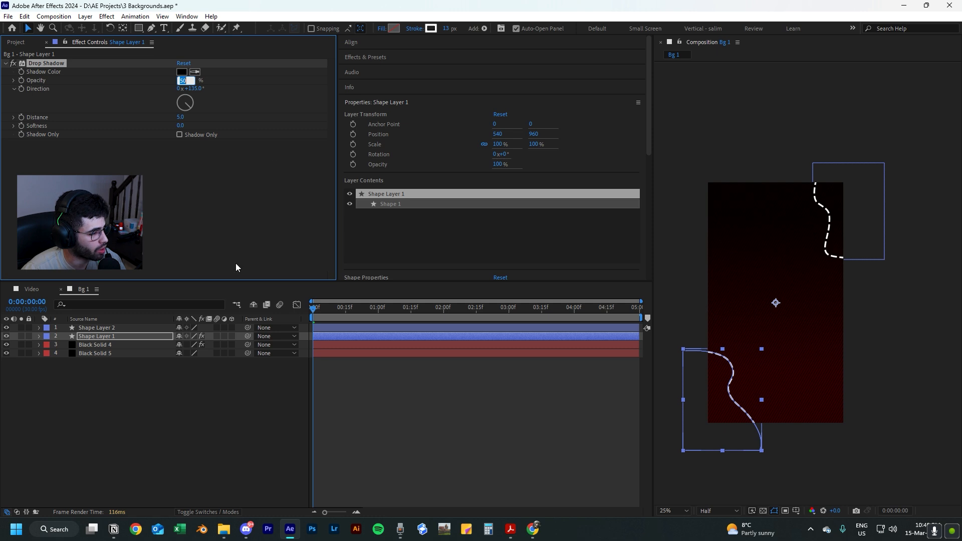
pyautogui.write('80')
pyautogui.press('Return')
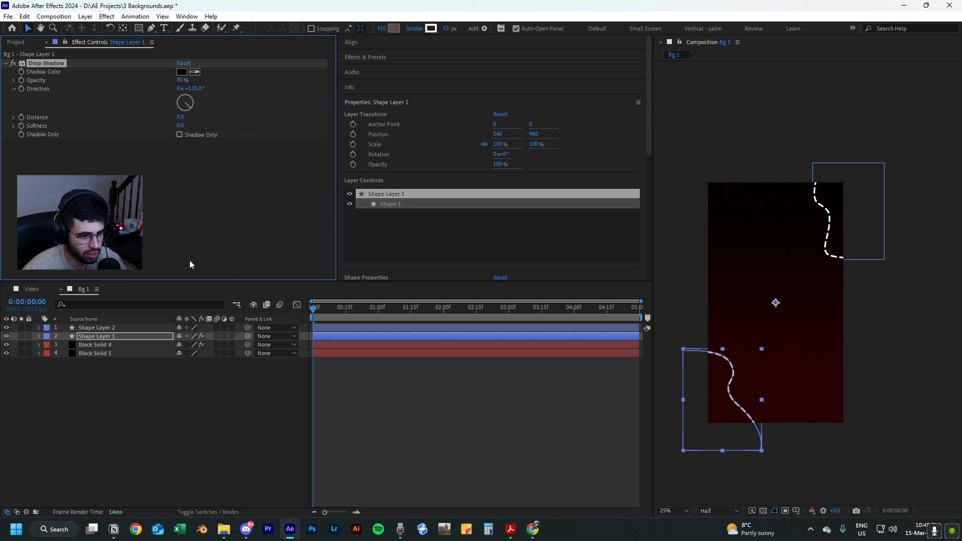
pyautogui.scroll(2, 686, 442)
pyautogui.click(180, 117)
pyautogui.write('30')
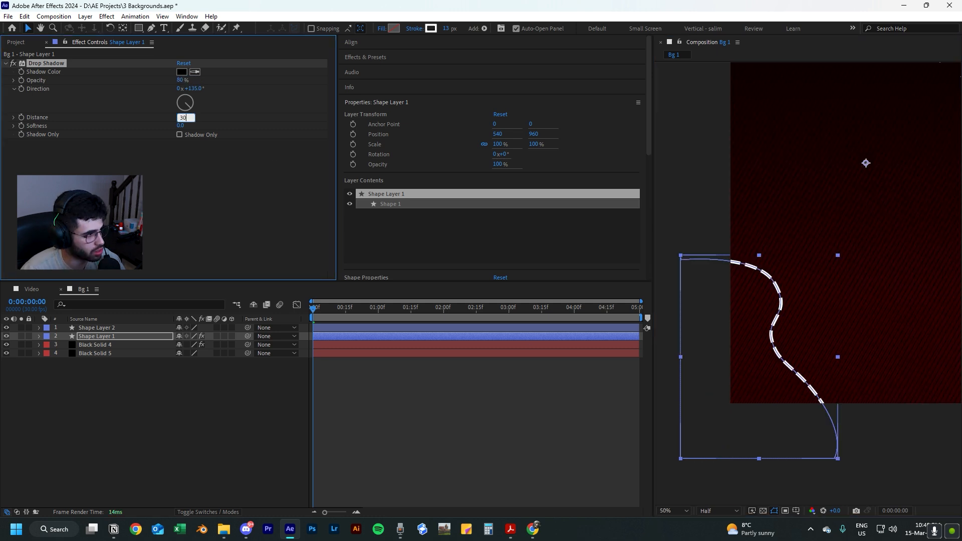
pyautogui.press('Tab')
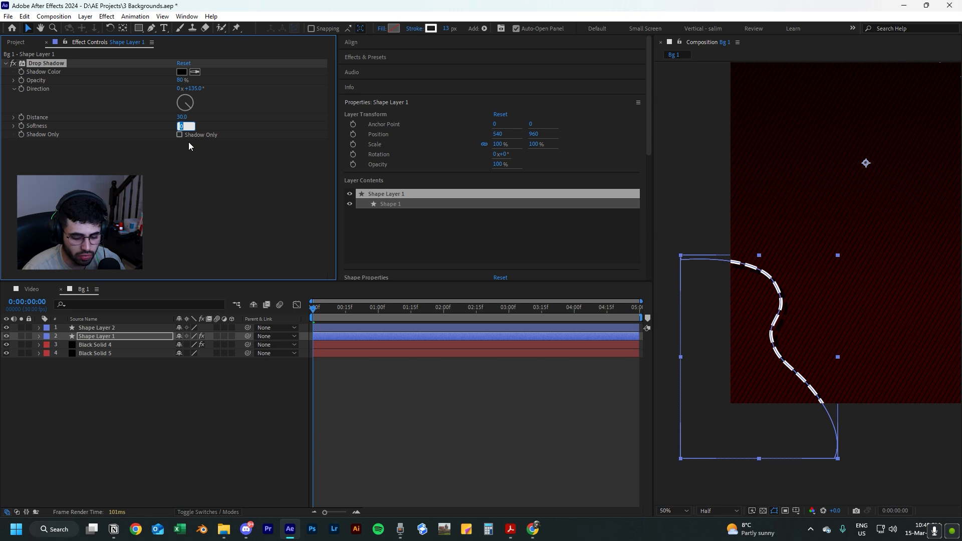
pyautogui.write('80')
pyautogui.press('Return')
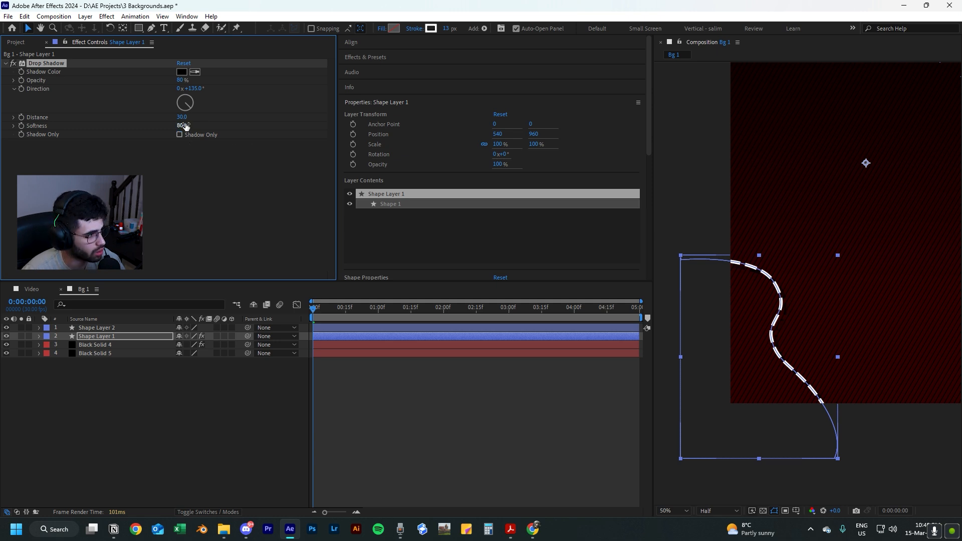
# Set the softness of Shape Layer 1's drop shadow to 45.
pyautogui.moveTo(185, 126); pyautogui.dragTo(155, 133)
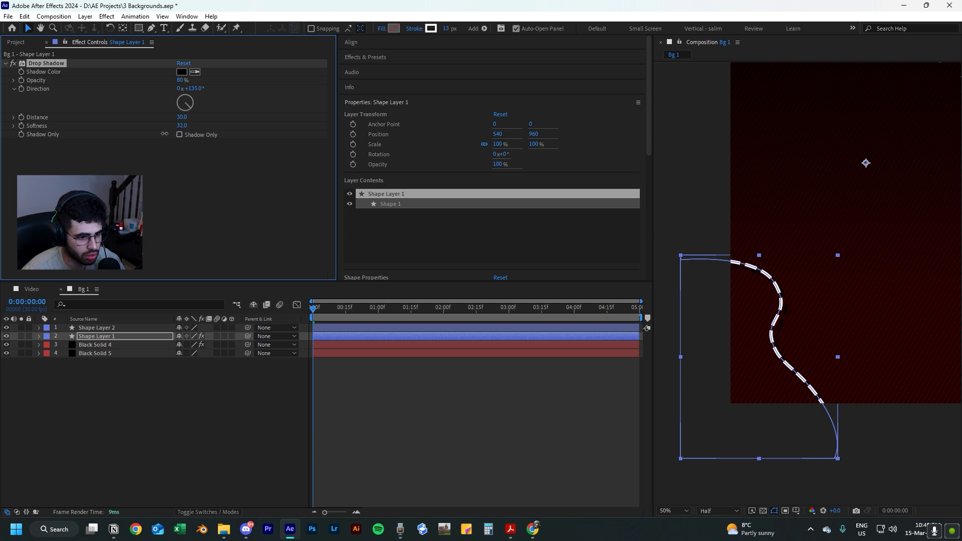
pyautogui.click(182, 125)
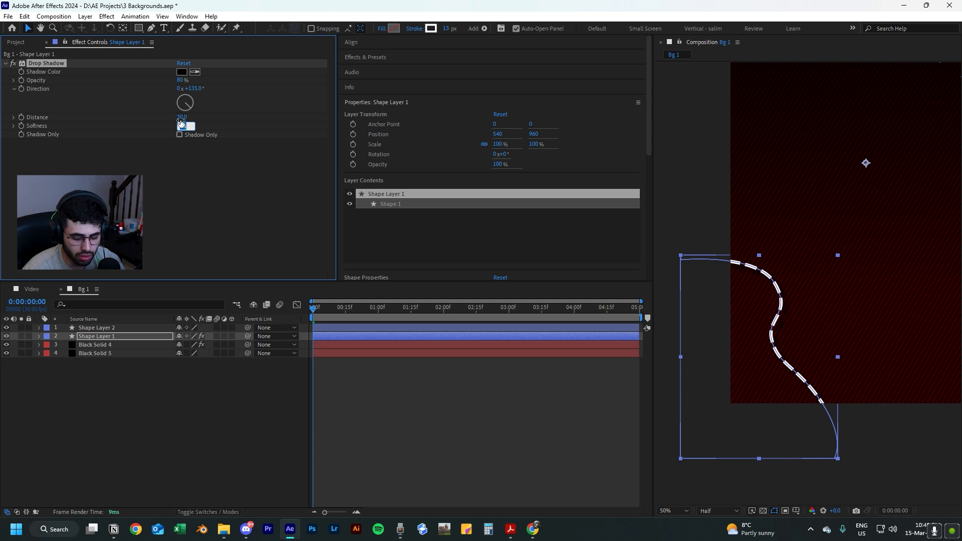
pyautogui.write('45')
pyautogui.press('Return')
pyautogui.click(537, 423)
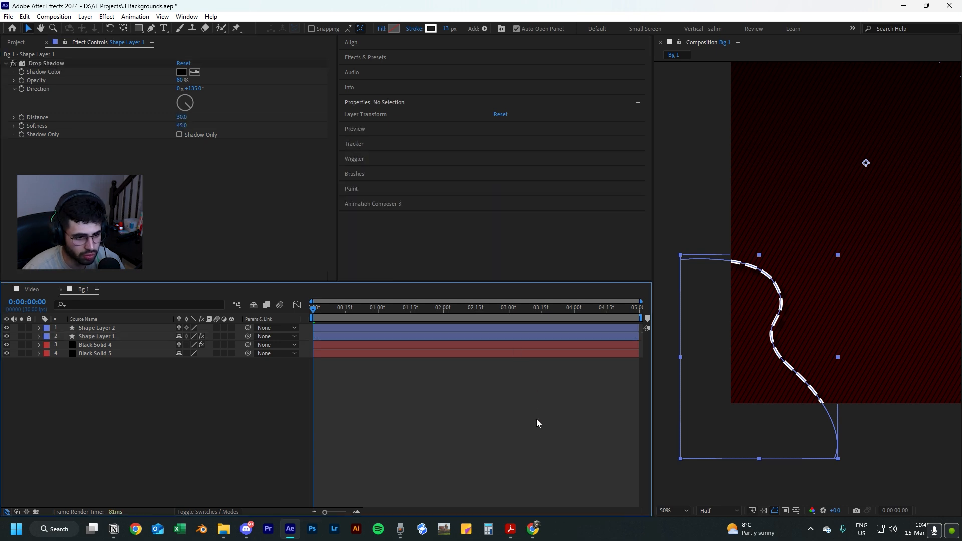
pyautogui.scroll(-2, 842, 332)
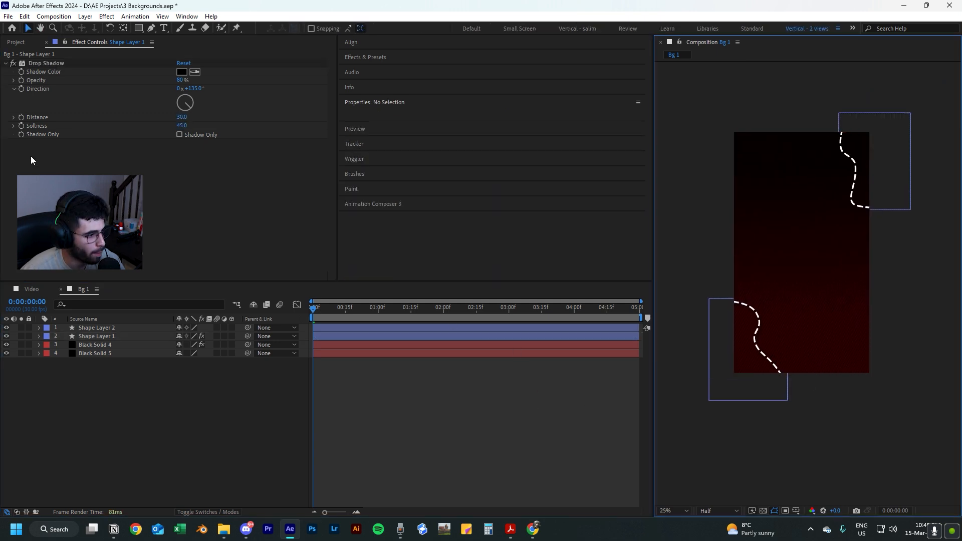
# Copy the Drop Shadow effect from Shape Layer 1 to Shape Layer 2.
pyautogui.click(55, 62)
pyautogui.click(98, 329)
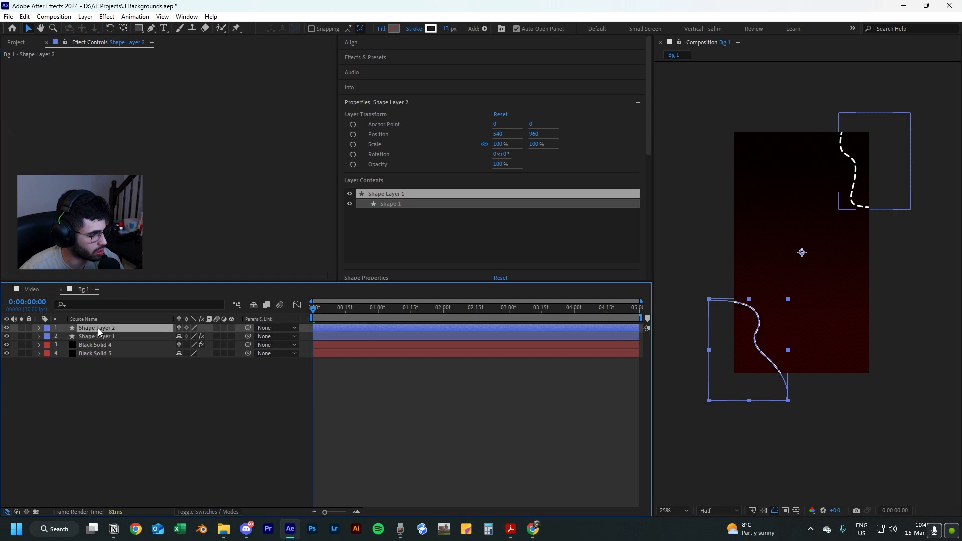
pyautogui.hotkey('ctrl', 'v')
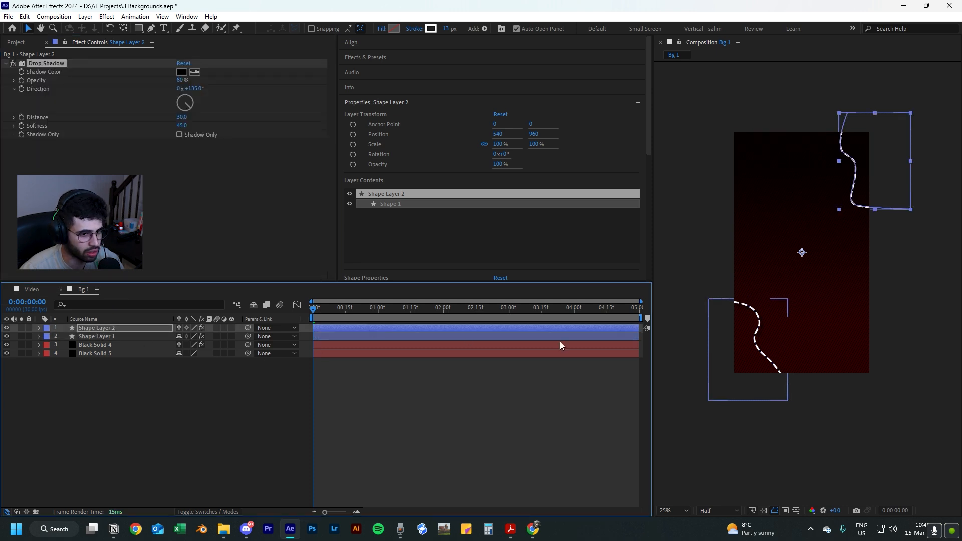
pyautogui.click(384, 385)
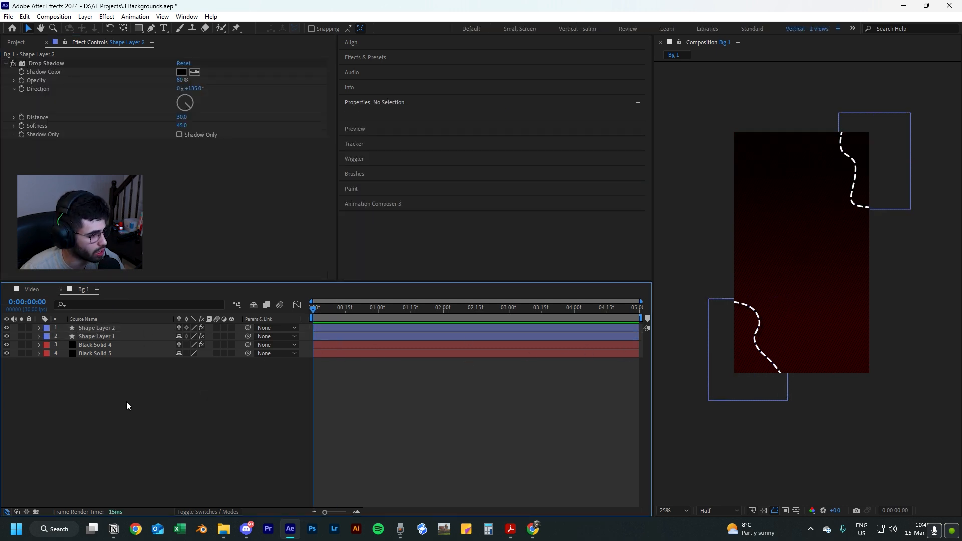
# Add an adjustment layer above the curves and apply the Deep Glow effect to it.
pyautogui.rightClick(97, 416)
pyautogui.moveTo(200, 290)
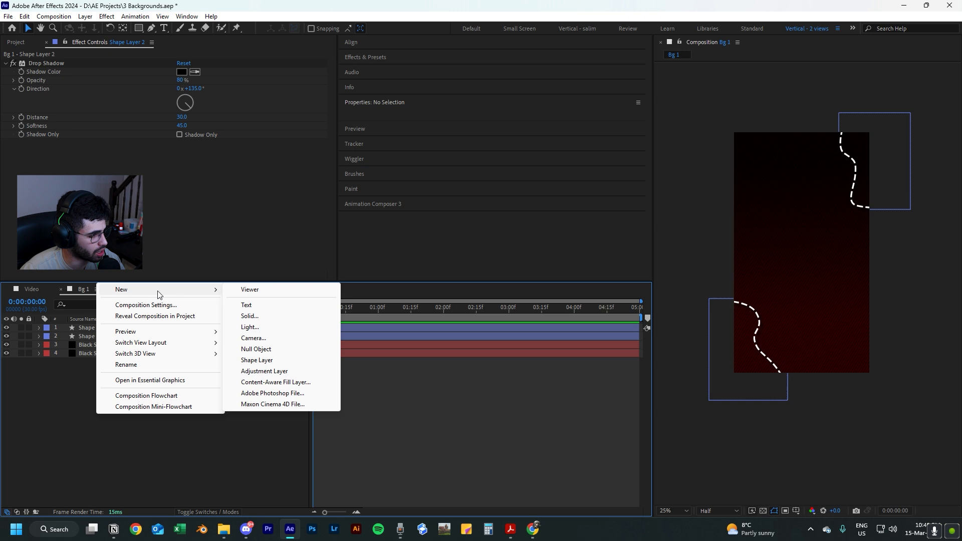
pyautogui.click(280, 374)
pyautogui.hotkey('ctrl', 'space')
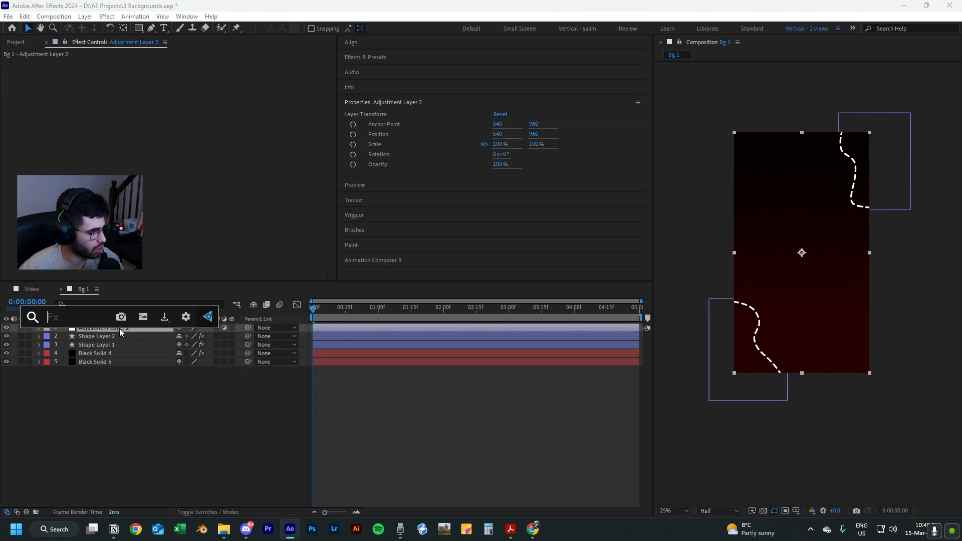
pyautogui.write('deep')
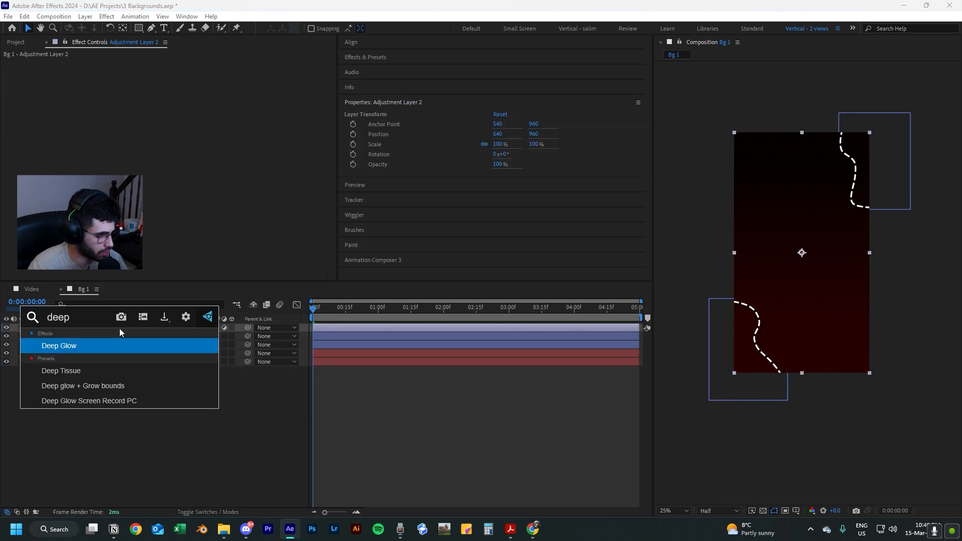
pyautogui.click(122, 348)
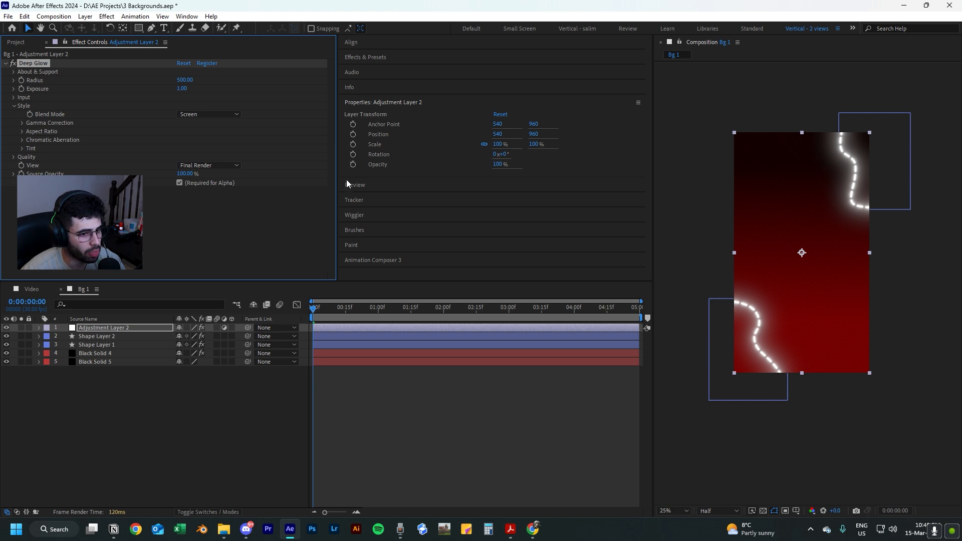
# Set Deep Glow's exposure to 0.03 and its radius to 281.
pyautogui.moveTo(182, 88); pyautogui.dragTo(153, 106)
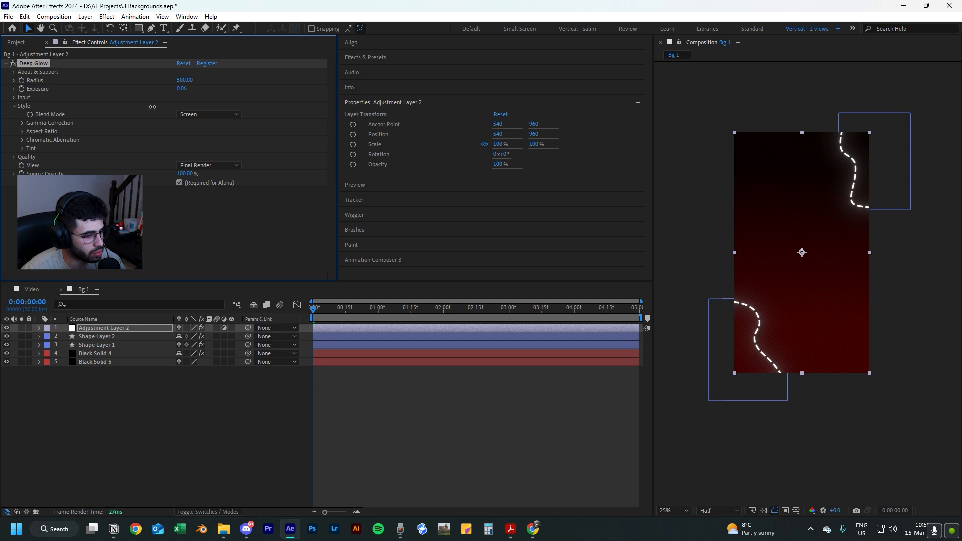
pyautogui.scroll(2, 780, 301)
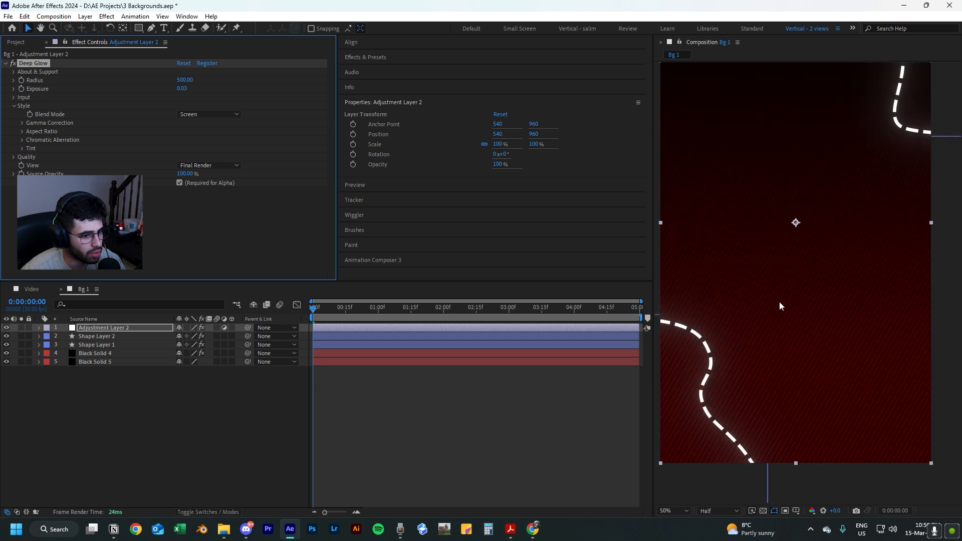
pyautogui.scroll(-2, 770, 301)
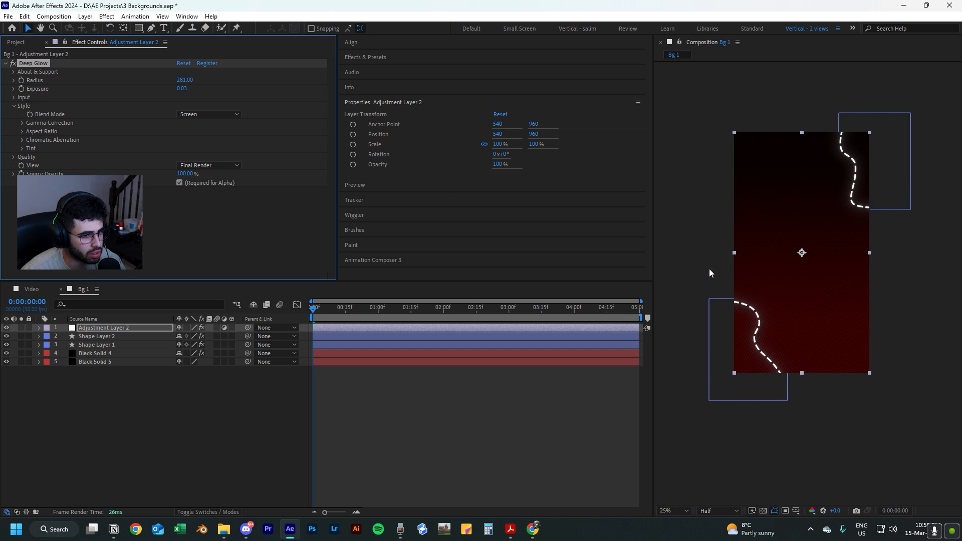
pyautogui.scroll(2, 709, 272)
pyautogui.moveTo(724, 270); pyautogui.dragTo(739, 301)
pyautogui.hotkey('shift', '/')
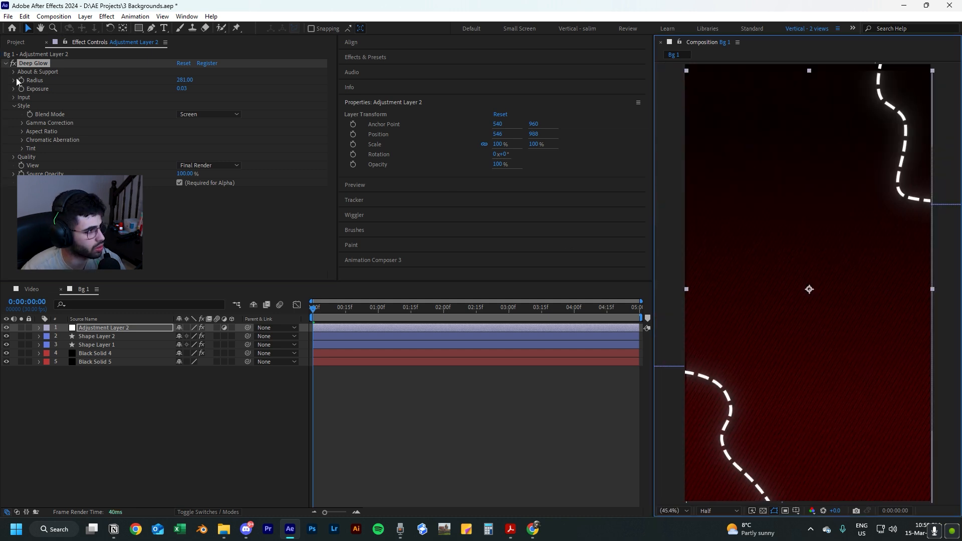
# Switch the Deep Glow effect off and back on to compare the composition with and without it.
pyautogui.click(13, 63)
pyautogui.click(13, 64)
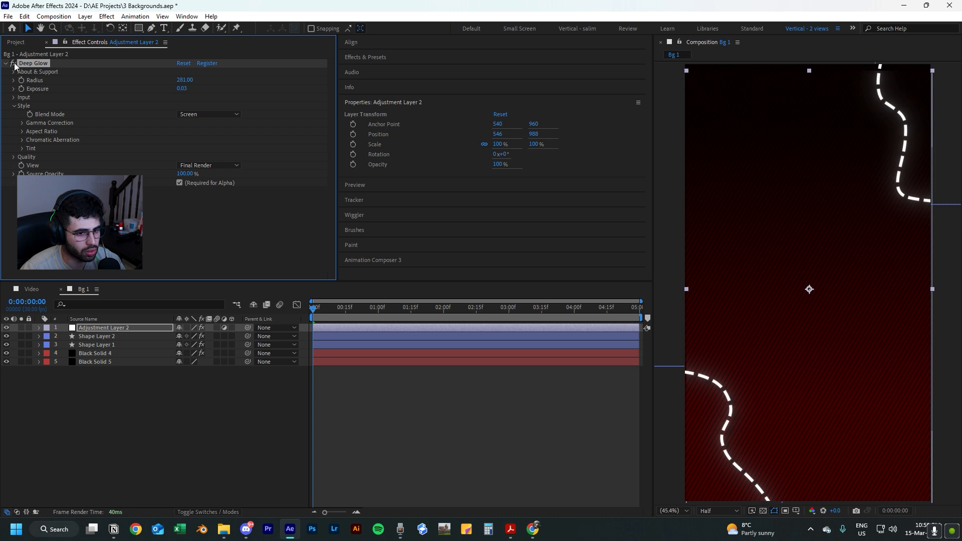
pyautogui.click(434, 420)
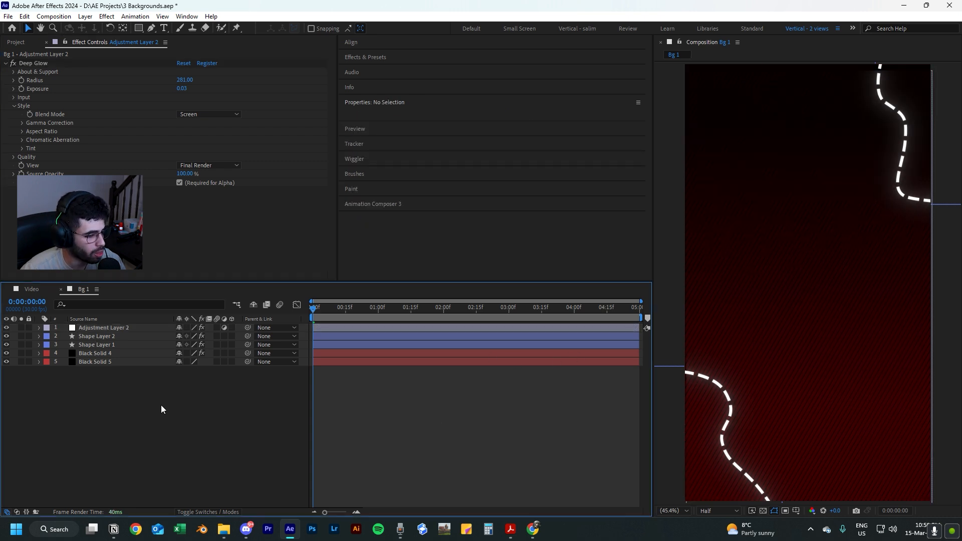
# Apply the Noise effect to Adjustment Layer 2 with an amount of 8%.
pyautogui.click(101, 326)
pyautogui.hotkey('ctrl', 'space')
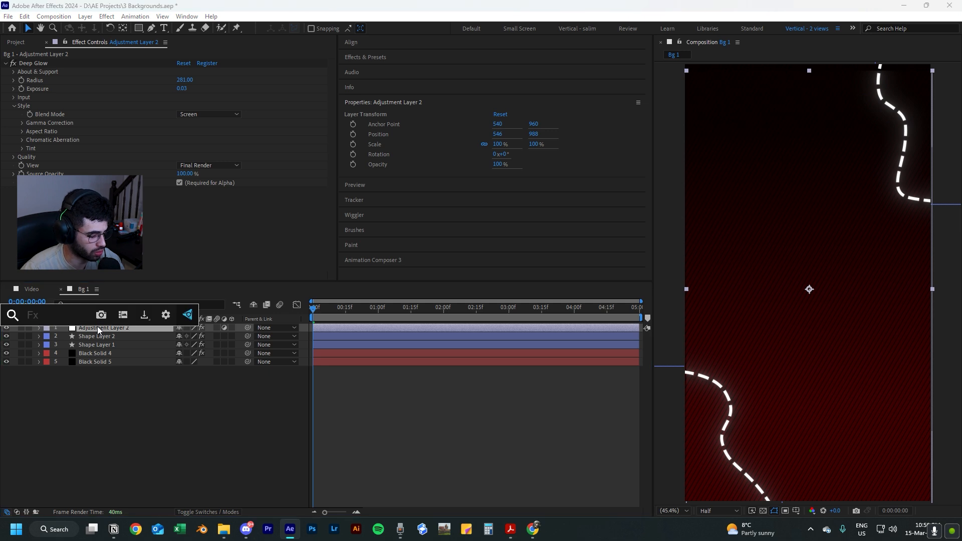
pyautogui.write('noise')
pyautogui.click(91, 342)
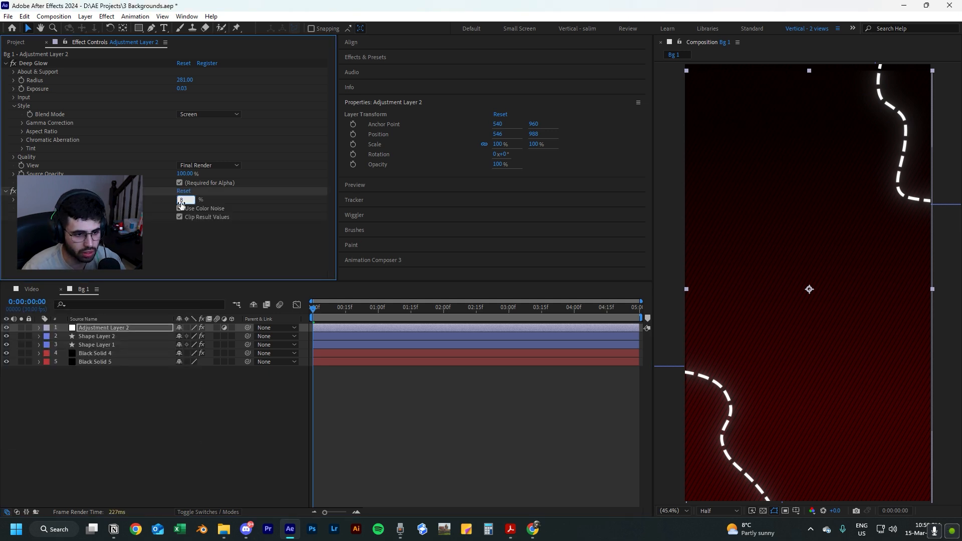
pyautogui.click(500, 431)
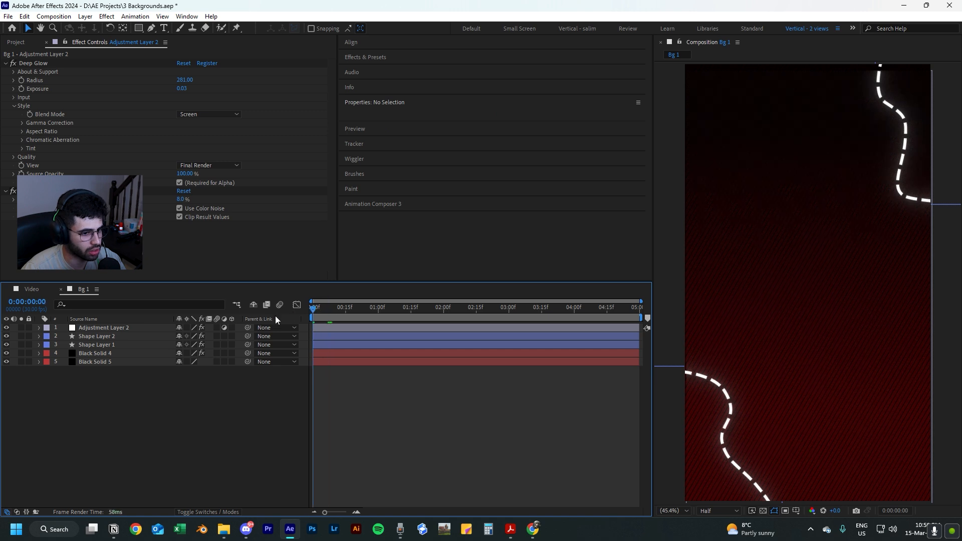
# Turn off color noise in the Noise effect and preview the background animation.
pyautogui.click(180, 208)
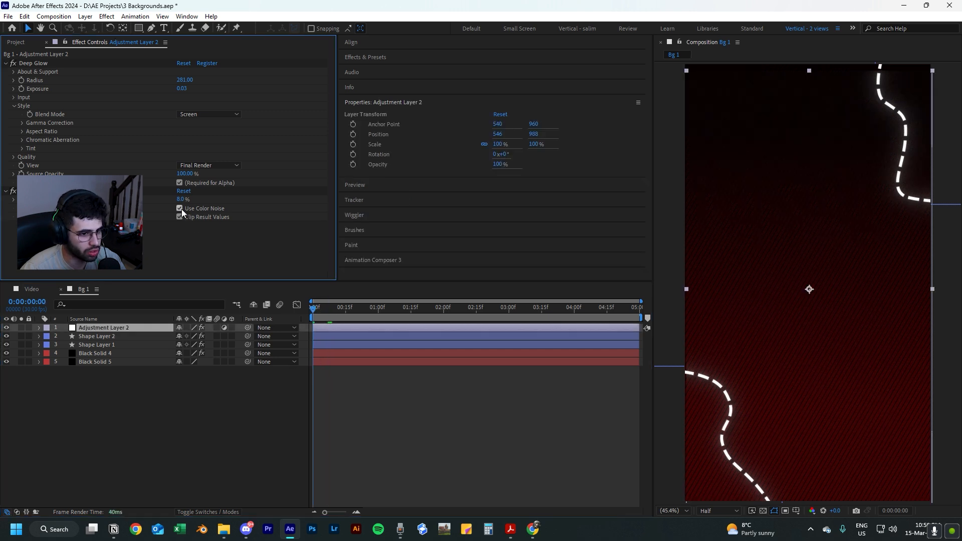
pyautogui.click(179, 208)
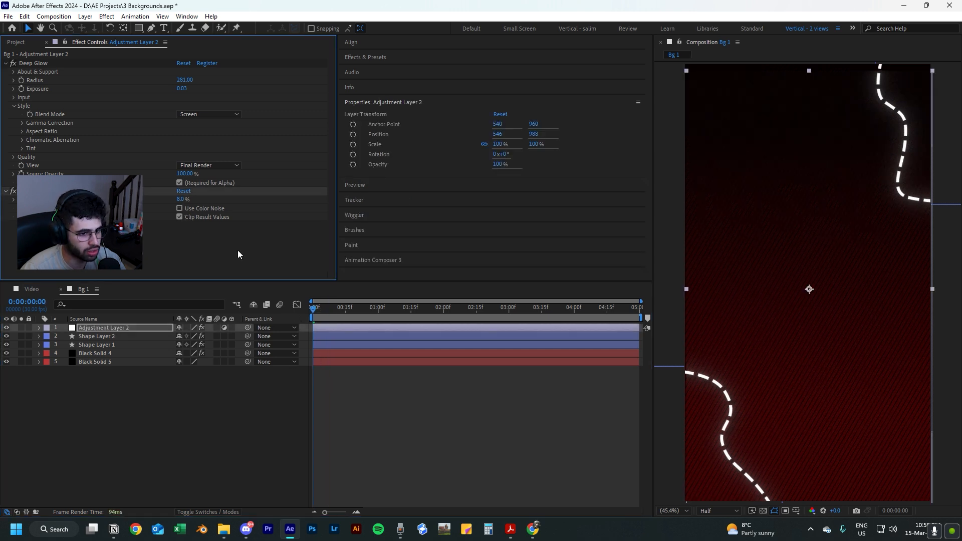
pyautogui.click(409, 441)
pyautogui.press('space')
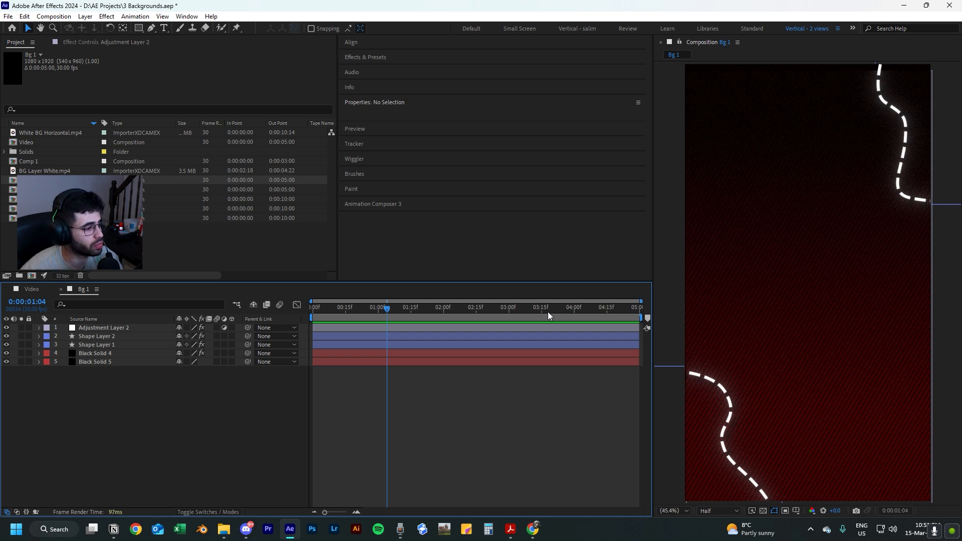
# Create a new 1080x1920, 30 fps, five-second composition named Bg 2.
pyautogui.click(32, 276)
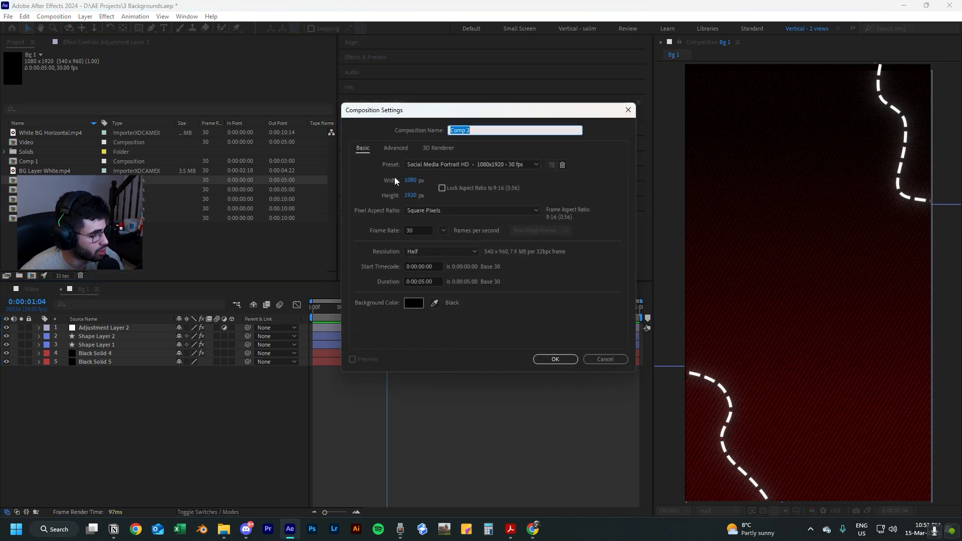
pyautogui.write('Bg')
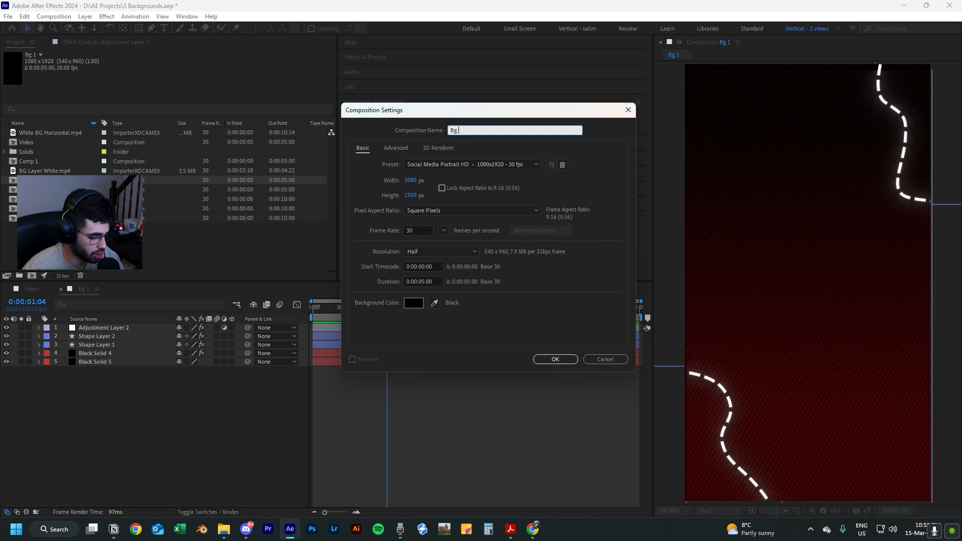
pyautogui.write(' 2')
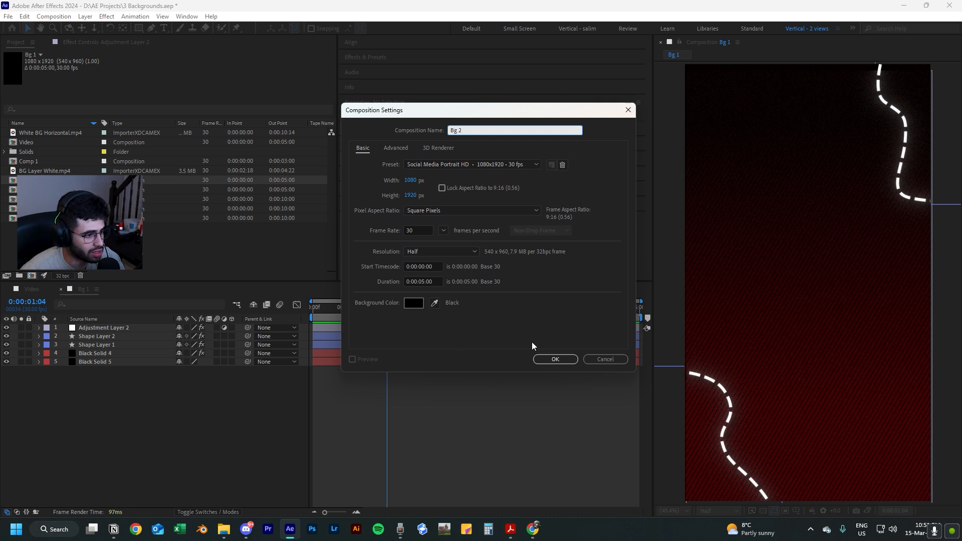
pyautogui.click(556, 360)
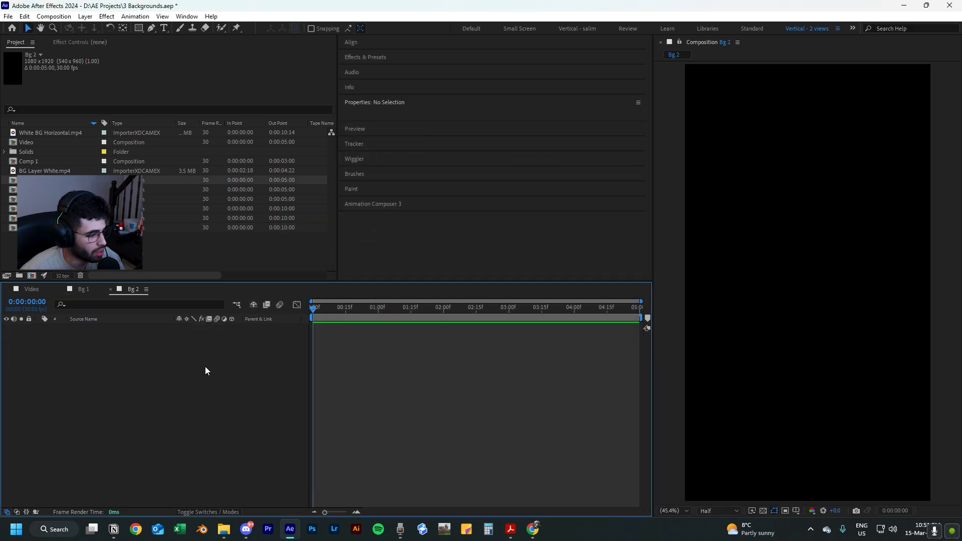
# Add a 1080x1920 black solid to Bg 2 and apply the Gradient Ramp effect to it.
pyautogui.hotkey('ctrl', 'y')
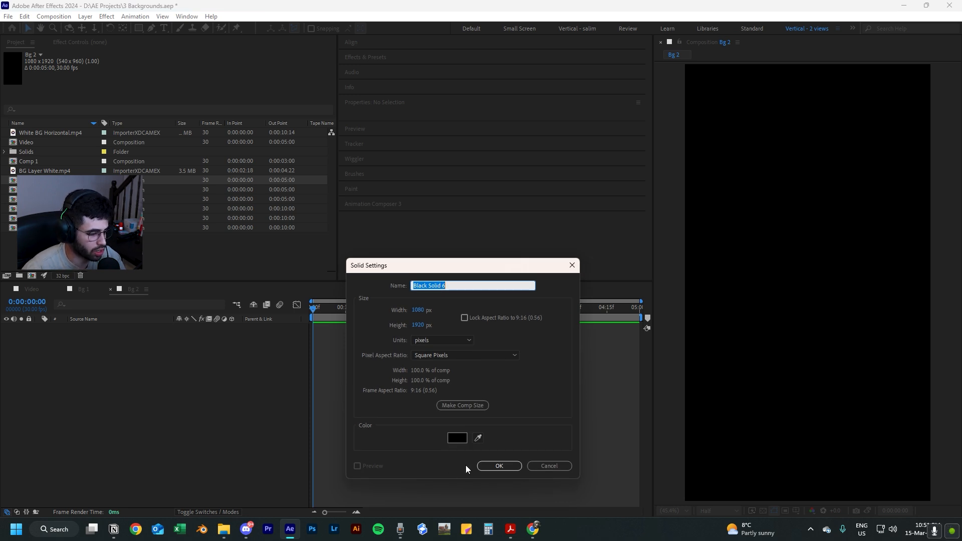
pyautogui.click(484, 467)
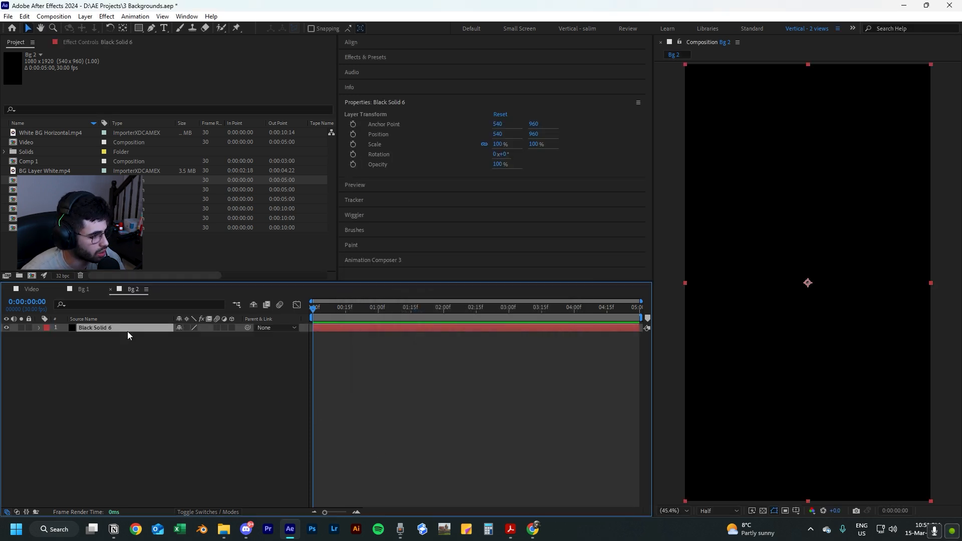
pyautogui.hotkey('ctrl', 'space')
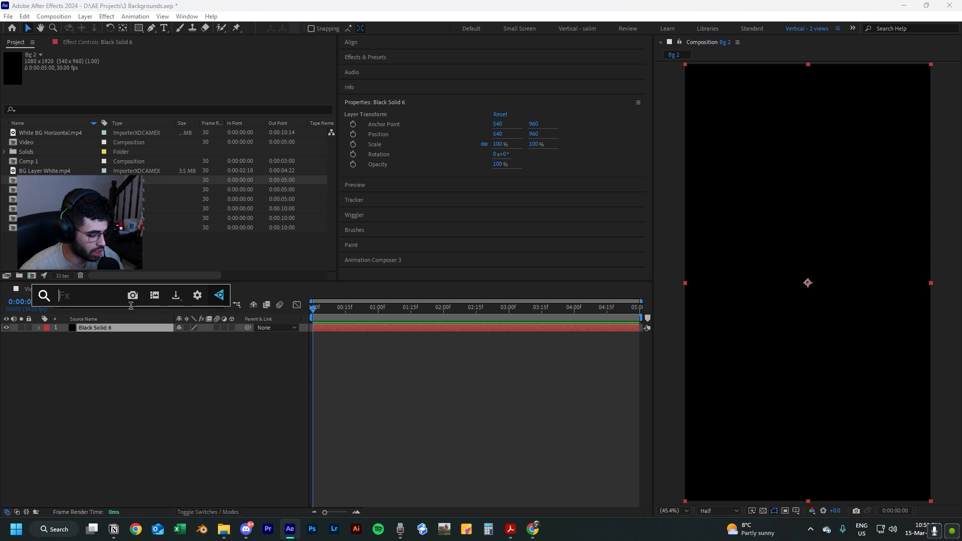
pyautogui.write('grad')
pyautogui.click(111, 336)
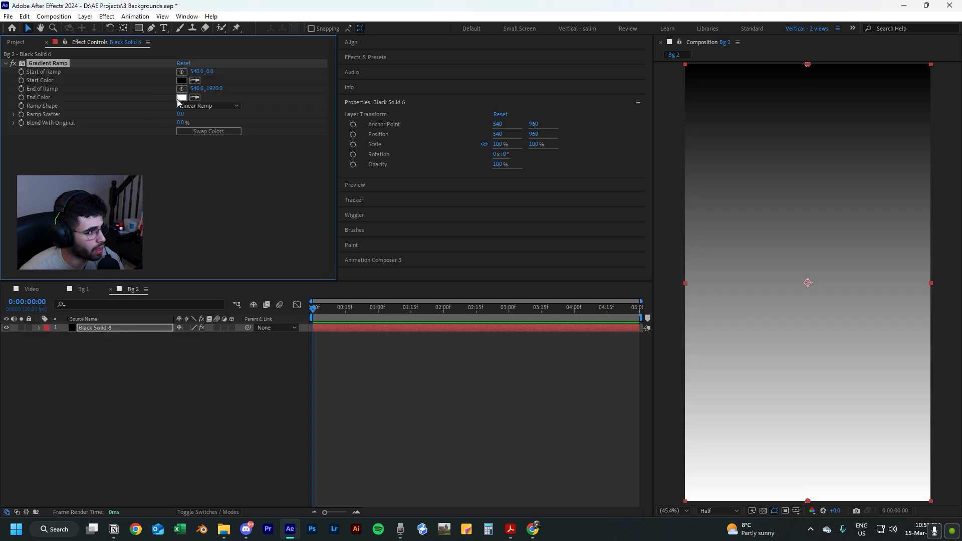
# Make the gradient a radial ramp and move its start point to the frame's centre, about 536, 964.
pyautogui.click(218, 107)
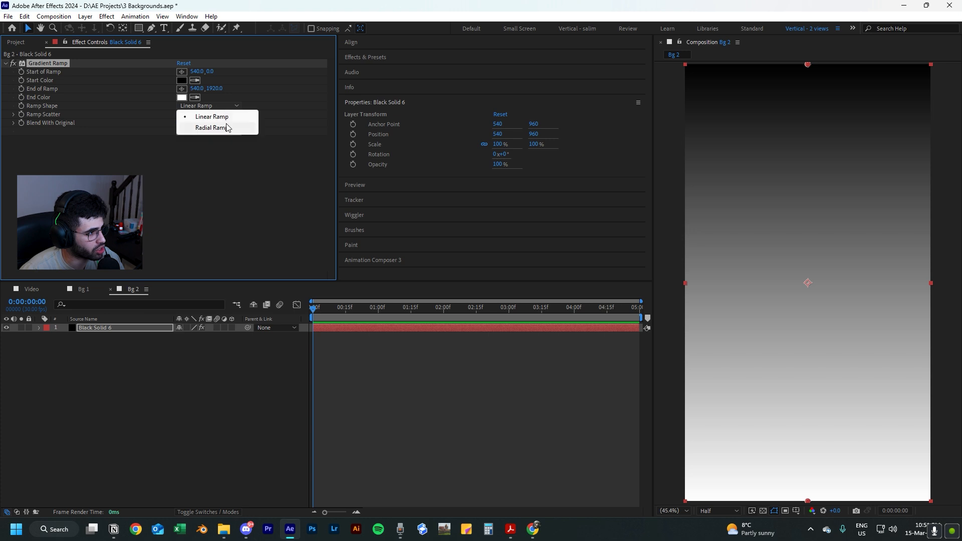
pyautogui.click(229, 129)
pyautogui.click(806, 71)
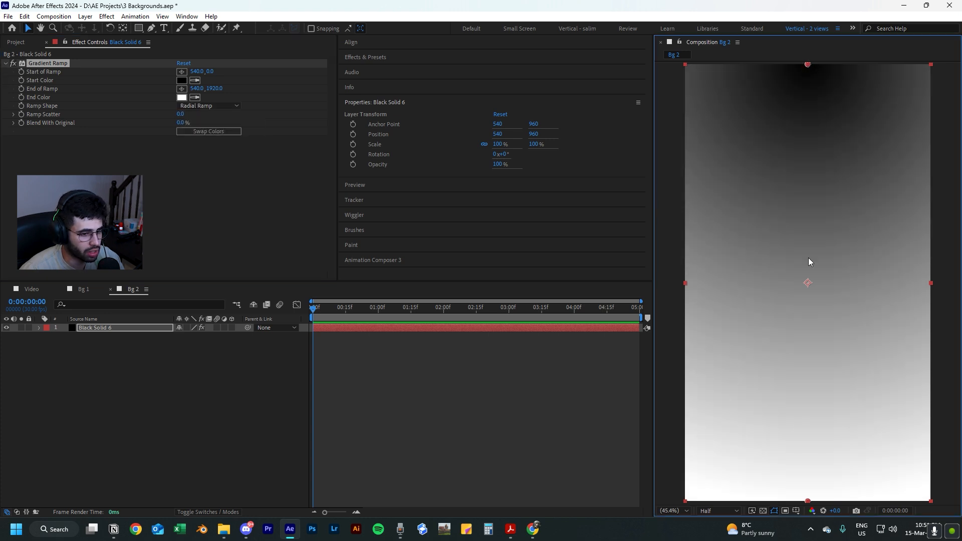
pyautogui.scroll(-2, 807, 69)
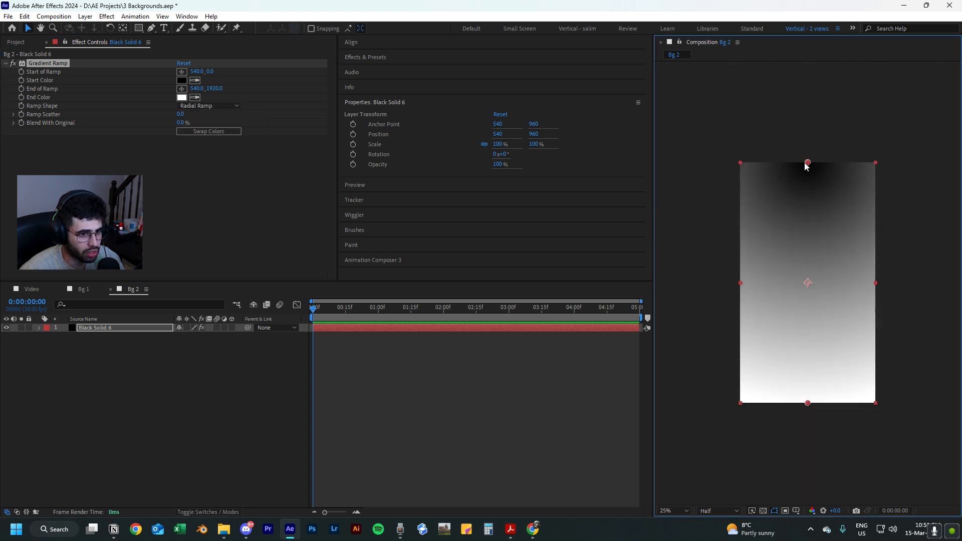
pyautogui.moveTo(807, 163); pyautogui.dragTo(807, 283)
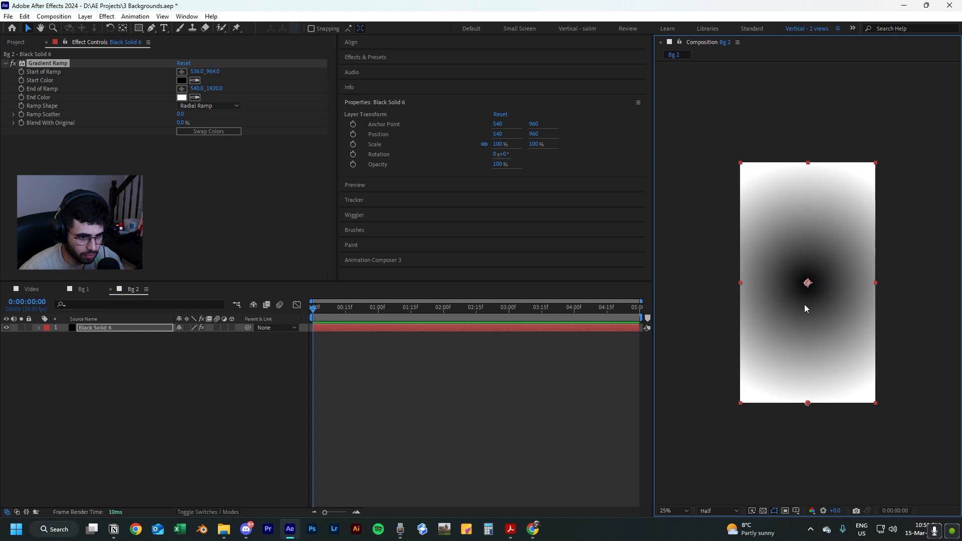
# Move the radial ramp's end point below the frame to about 556, 2496 and swap the gradient colours.
pyautogui.moveTo(806, 403); pyautogui.dragTo(810, 474)
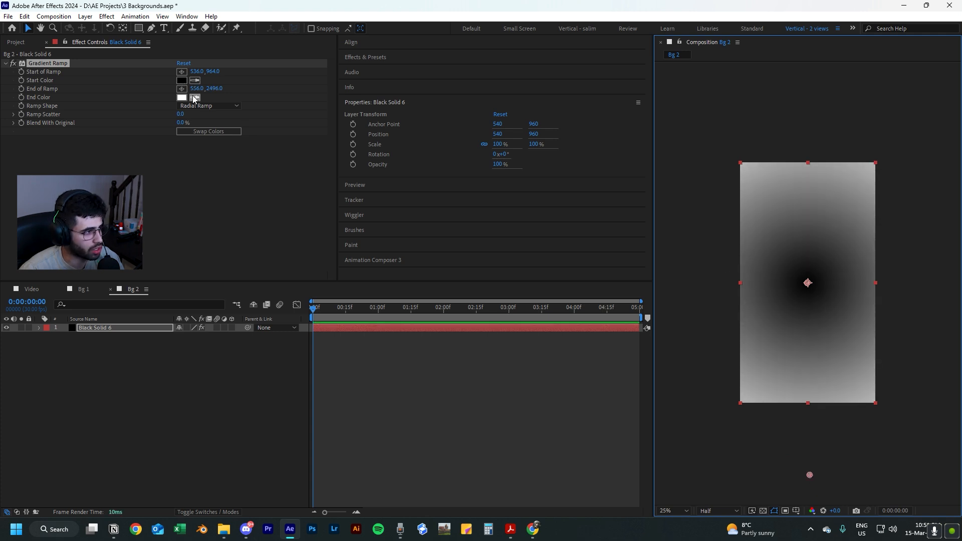
pyautogui.click(206, 133)
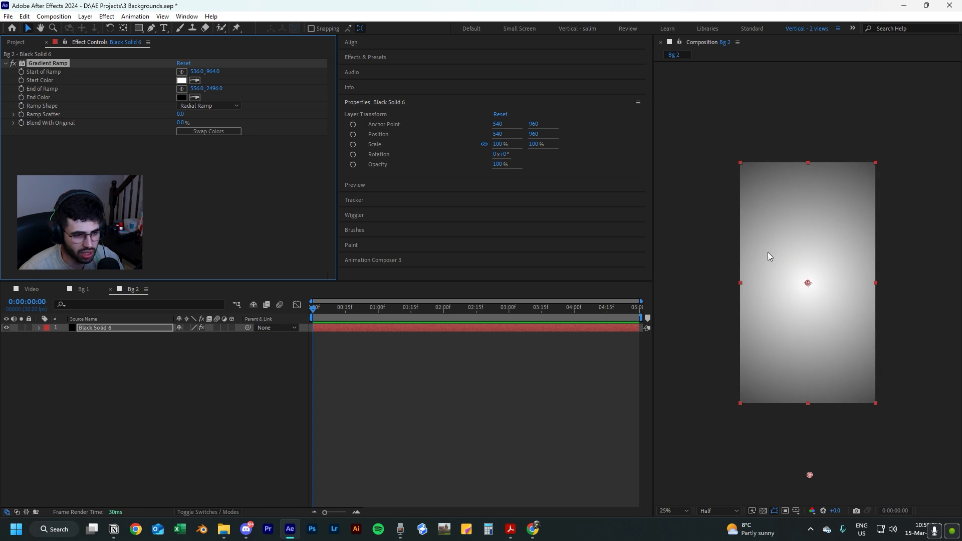
# Change the gradient's start colour to a very dark blue, about 000327.
pyautogui.click(182, 80)
pyautogui.click(502, 346)
pyautogui.click(489, 389)
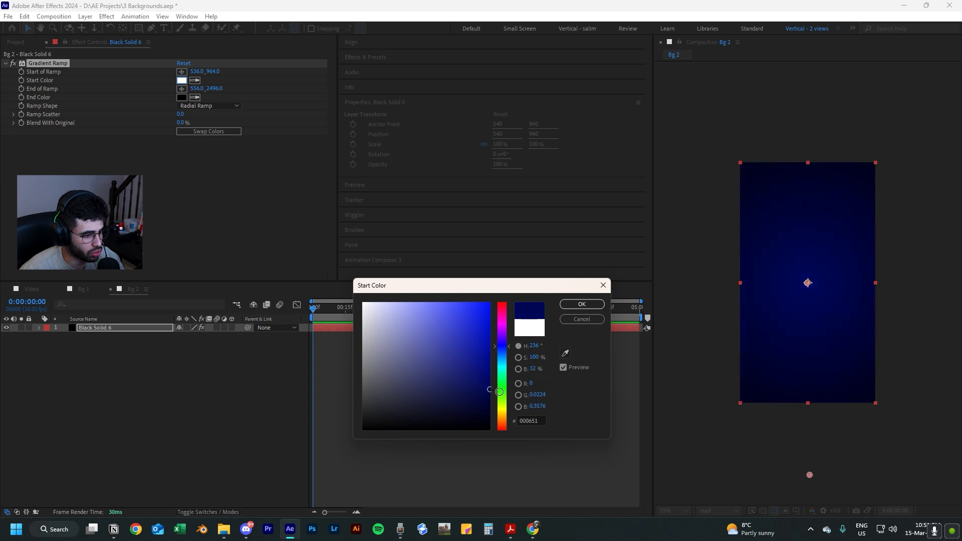
pyautogui.moveTo(499, 391); pyautogui.dragTo(515, 411)
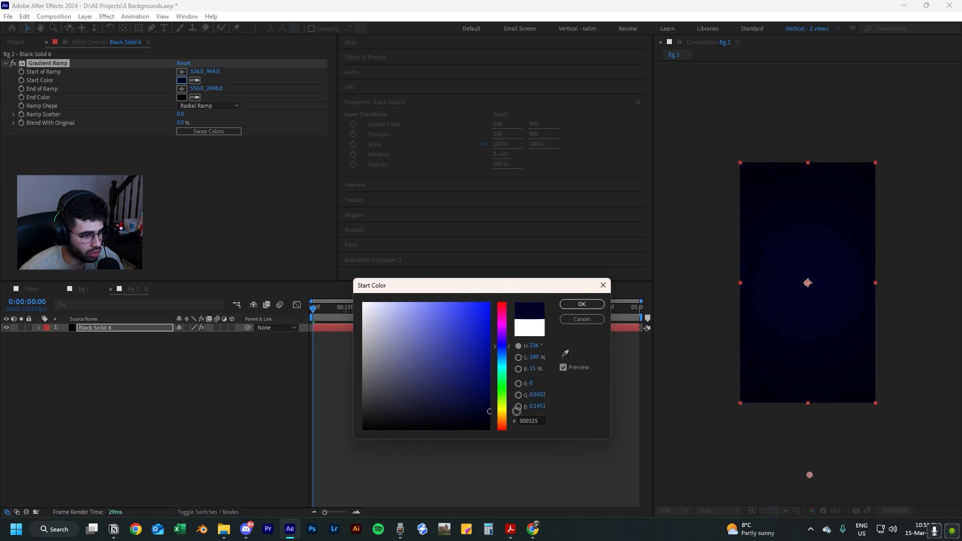
pyautogui.click(582, 304)
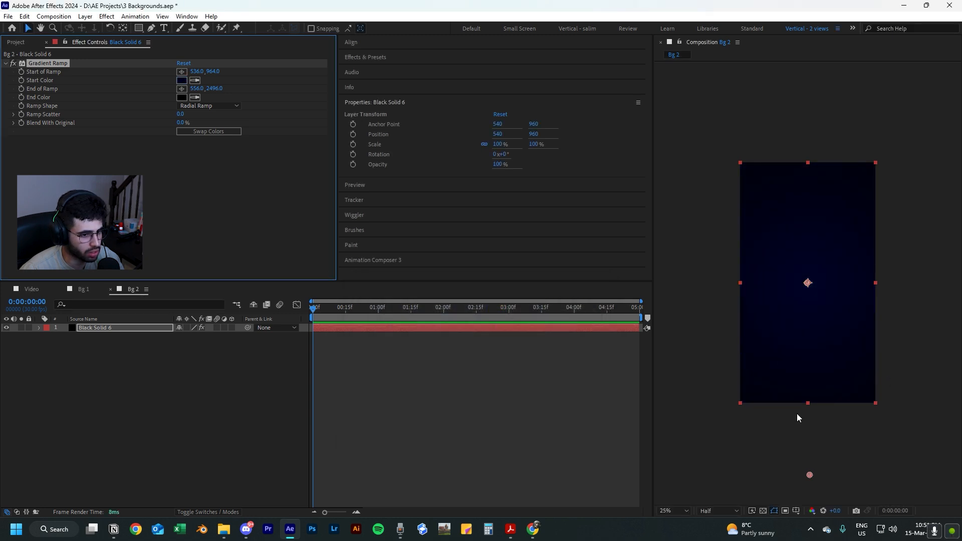
# Move the ramp's end point up to about 544, 2076, just below the frame, and fit the composition in view.
pyautogui.moveTo(810, 476); pyautogui.dragTo(810, 458)
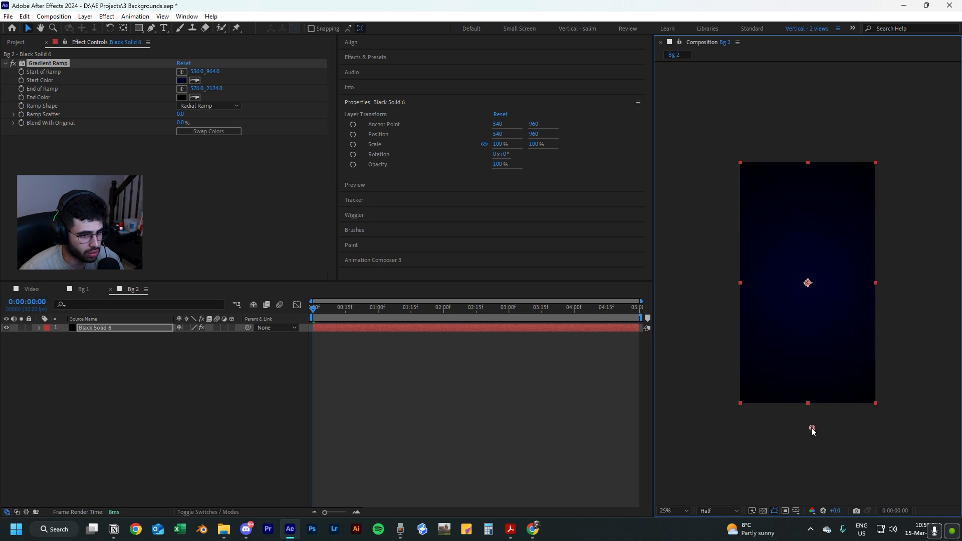
pyautogui.moveTo(808, 424); pyautogui.dragTo(808, 425)
pyautogui.click(831, 429)
pyautogui.hotkey('shift', '/')
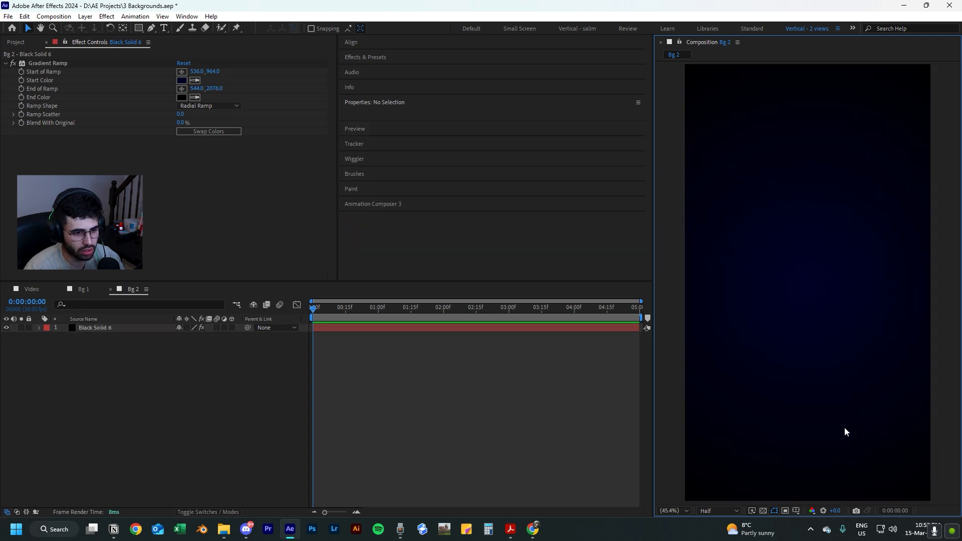
# Darken the gradient's start colour to 00021D.
pyautogui.click(181, 80)
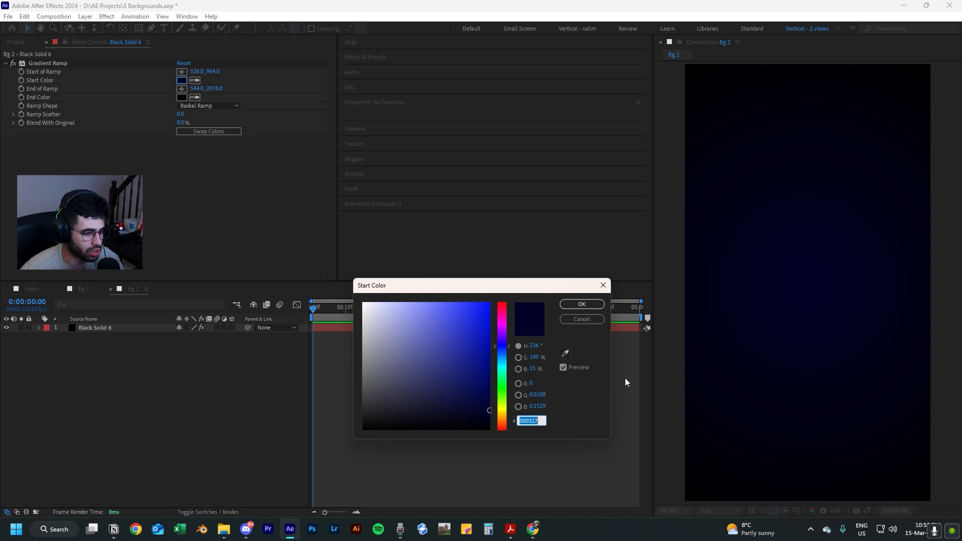
pyautogui.moveTo(488, 409); pyautogui.dragTo(492, 411)
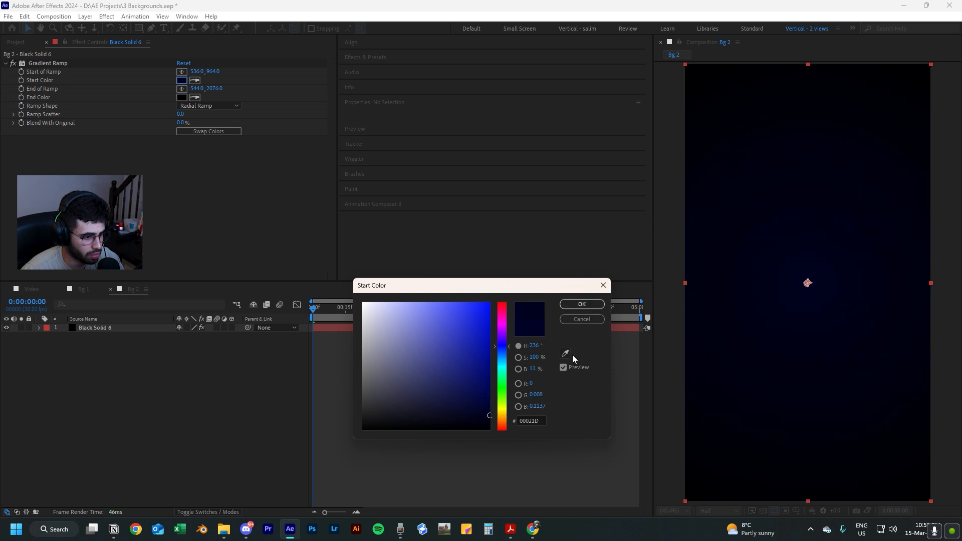
pyautogui.click(599, 304)
pyautogui.click(557, 443)
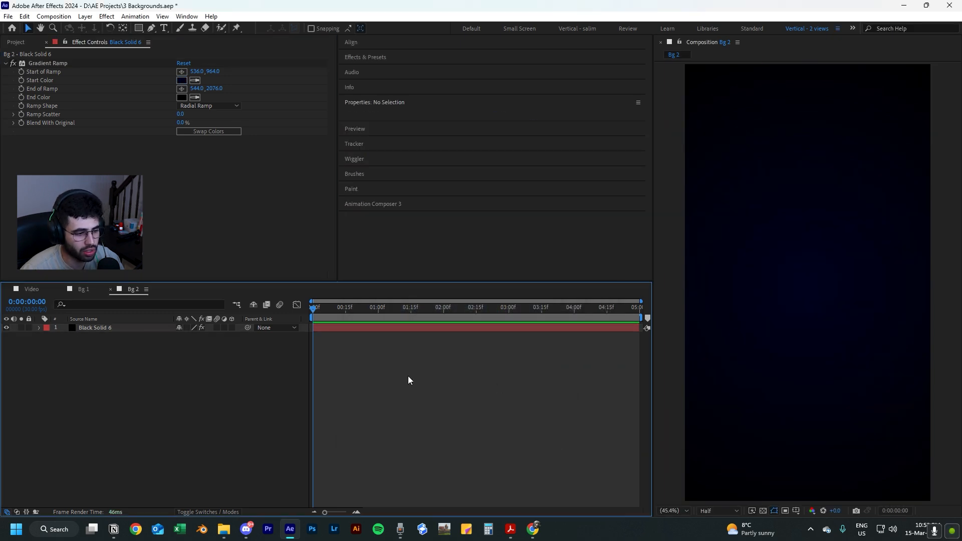
# Apply the Venetian Blinds effect to the gradient solid, Black Solid 6.
pyautogui.click(124, 330)
pyautogui.click(401, 406)
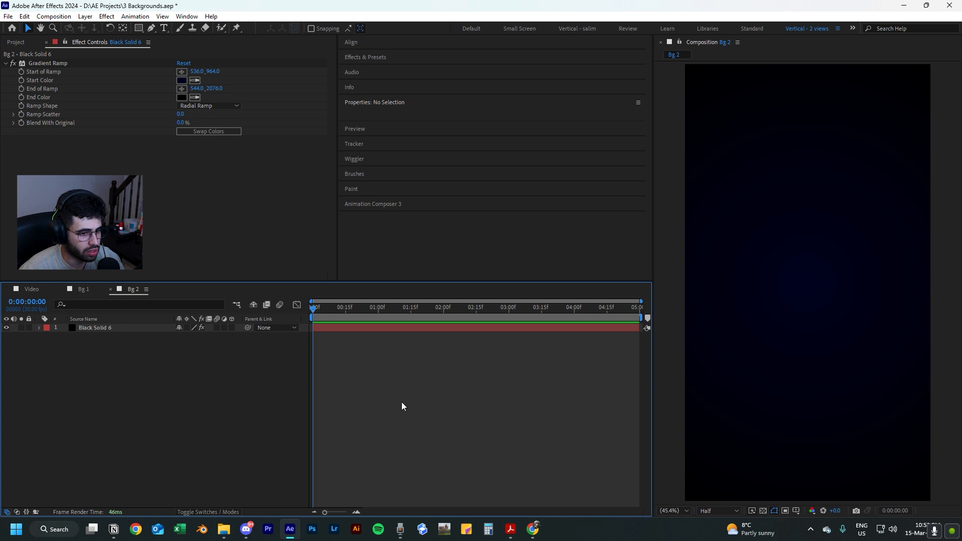
pyautogui.click(122, 330)
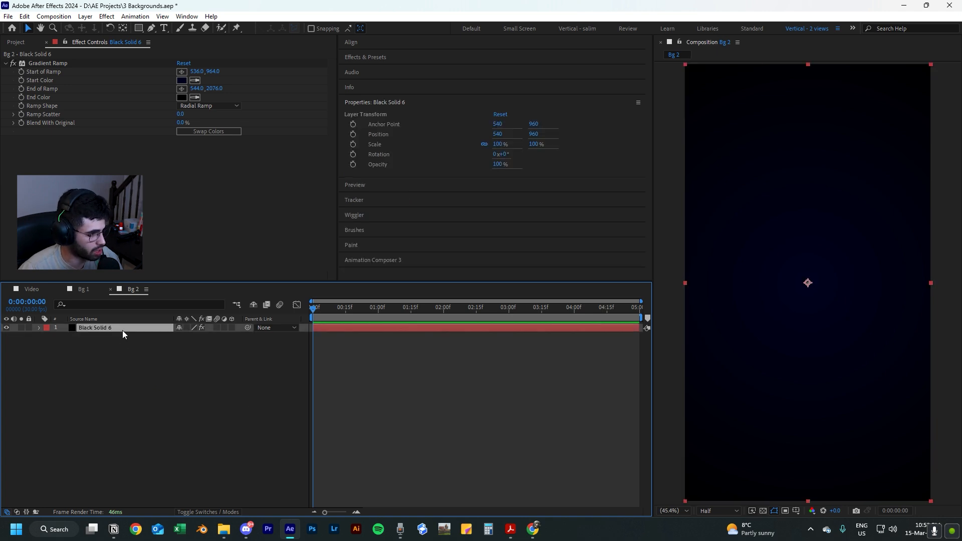
pyautogui.hotkey('ctrl', 'space')
pyautogui.write('venet')
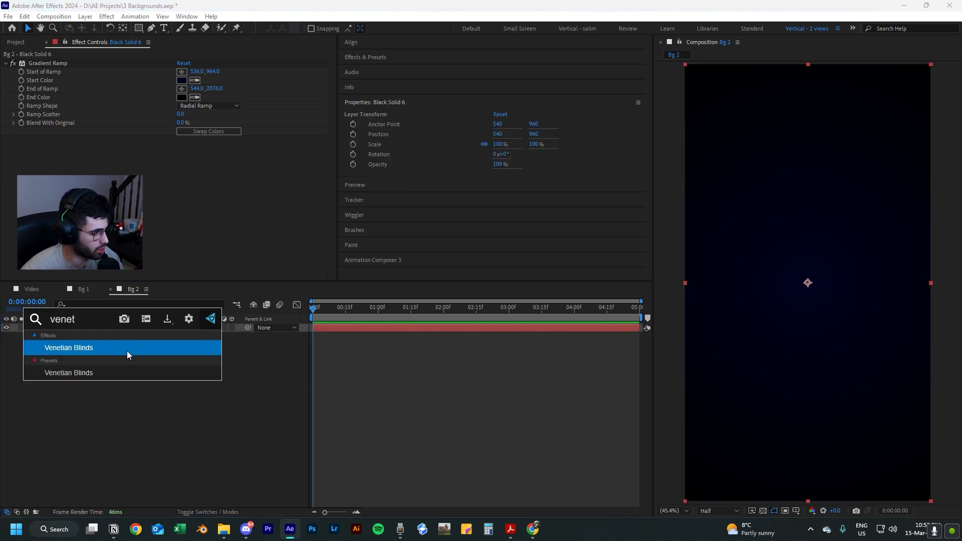
pyautogui.click(127, 350)
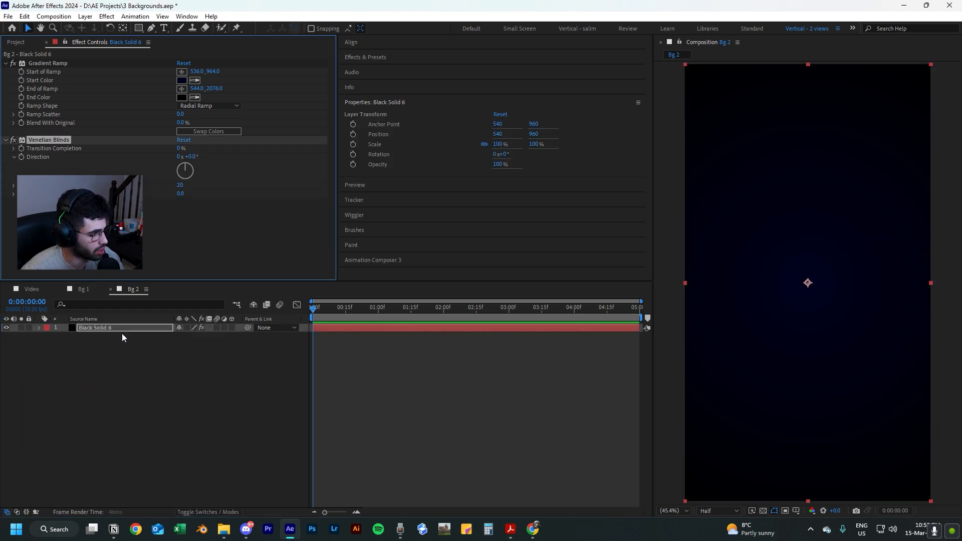
# Set the Venetian Blinds transition completion to 20% and the blind width to 15.
pyautogui.click(180, 149)
pyautogui.write('20')
pyautogui.press('Return')
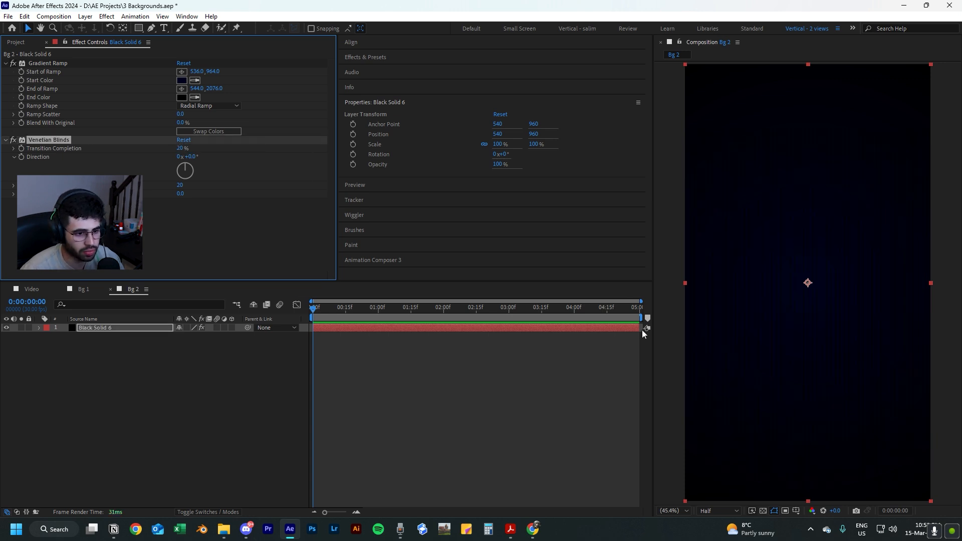
pyautogui.click(179, 186)
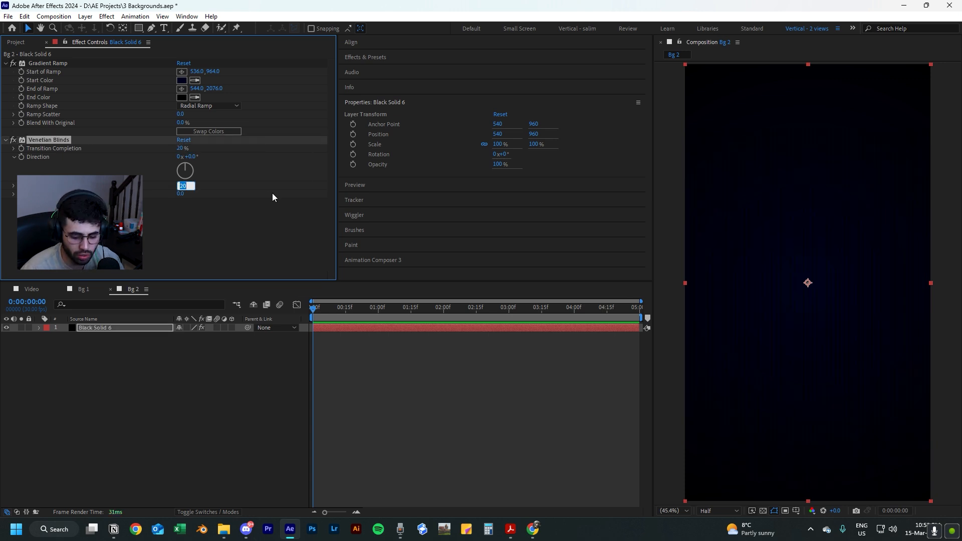
pyautogui.write('15')
pyautogui.press('Return')
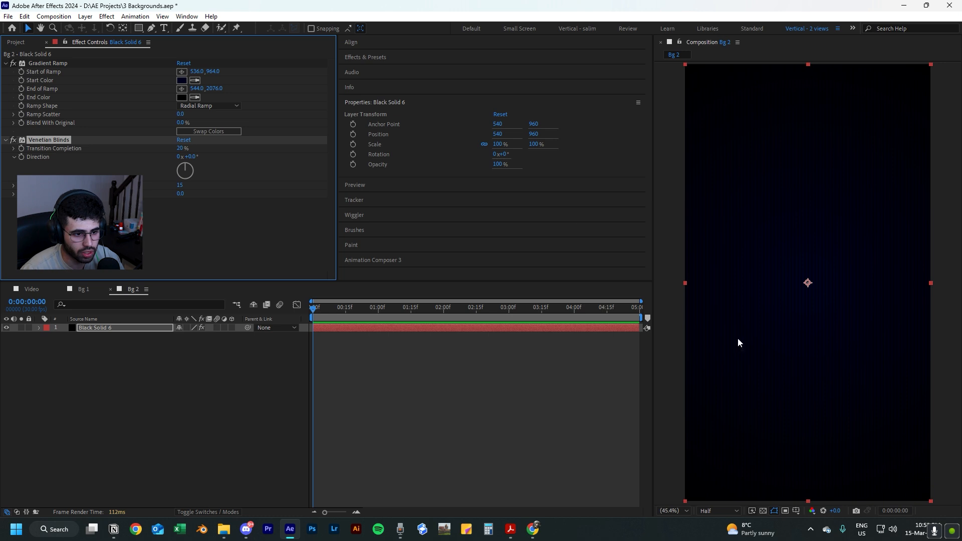
pyautogui.press('F2')
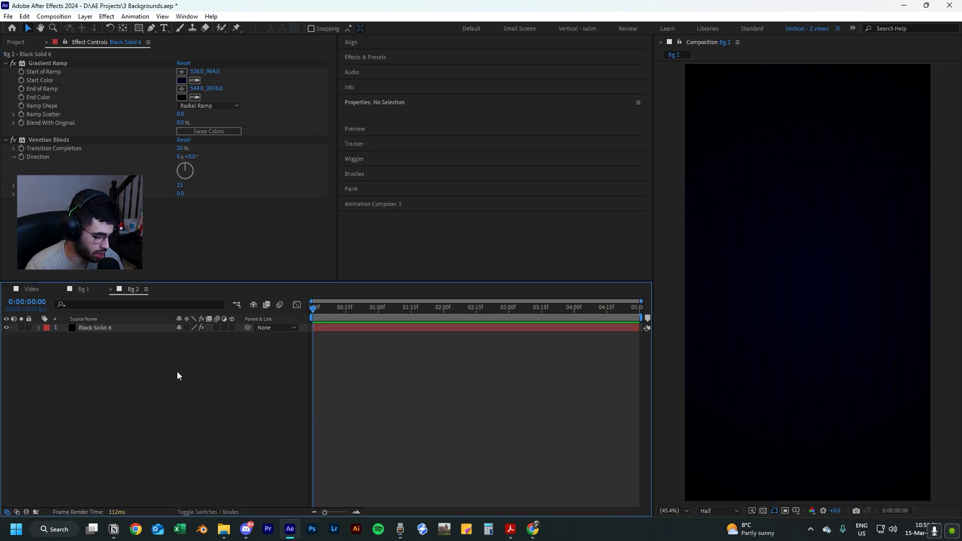
# Add a 1080x1920 black solid to Bg 2 and place it beneath the gradient solid.
pyautogui.hotkey('ctrl', 'y')
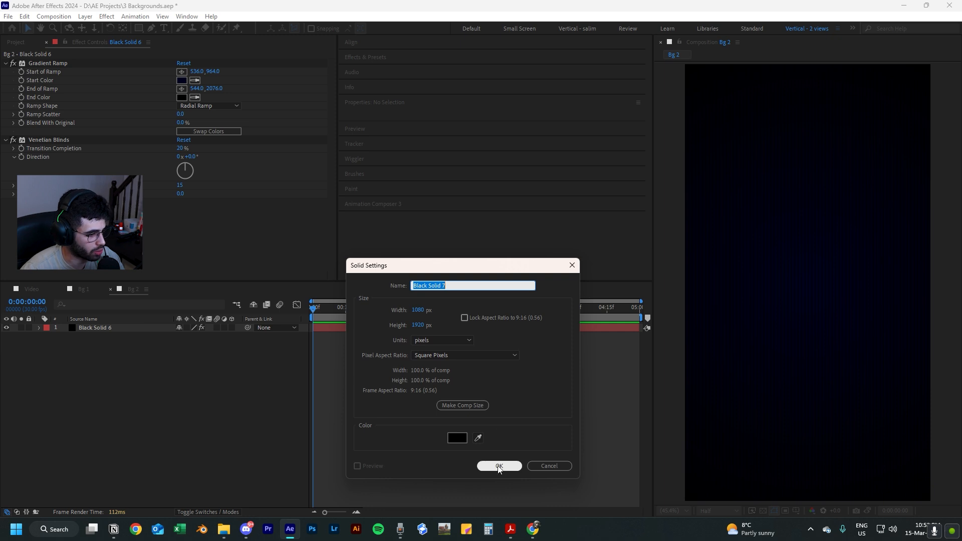
pyautogui.click(498, 464)
pyautogui.moveTo(107, 327); pyautogui.dragTo(111, 352)
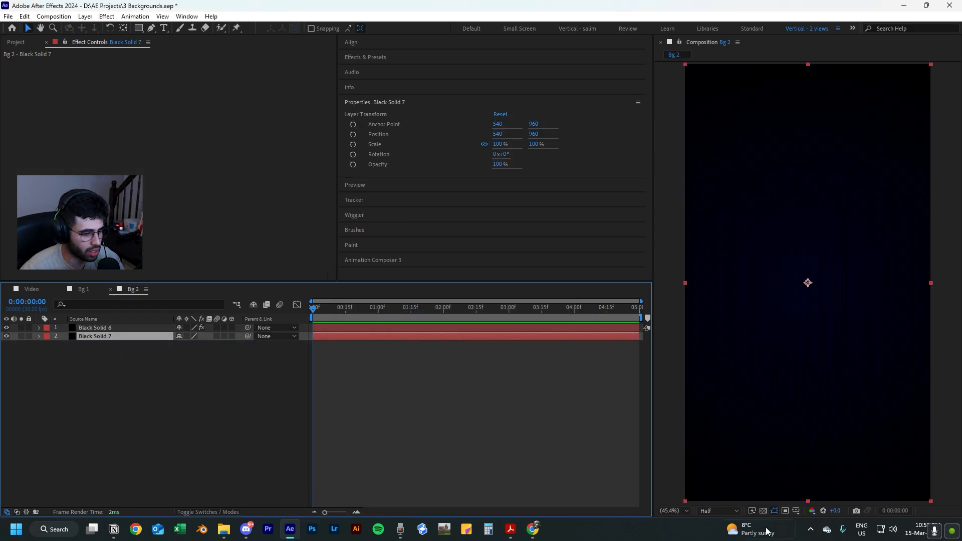
pyautogui.click(766, 509)
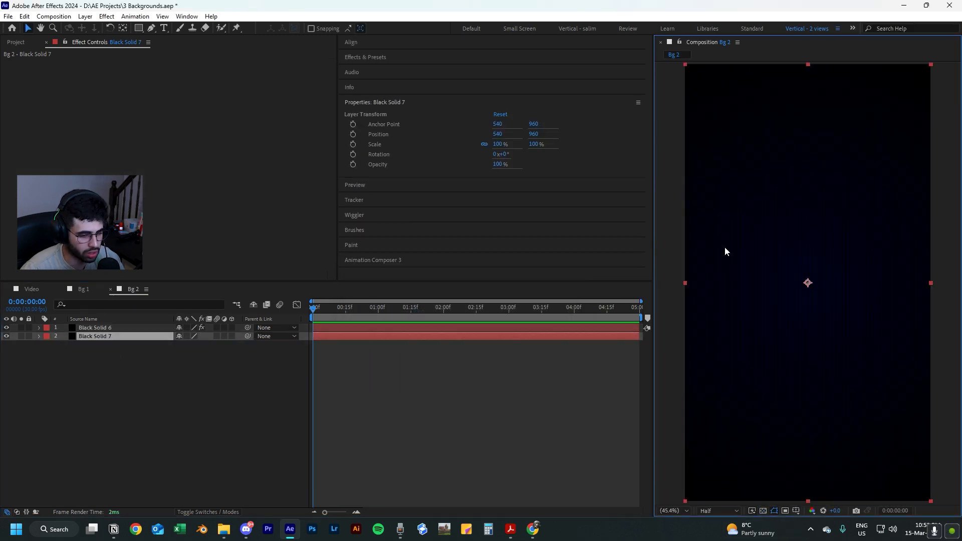
pyautogui.click(43, 372)
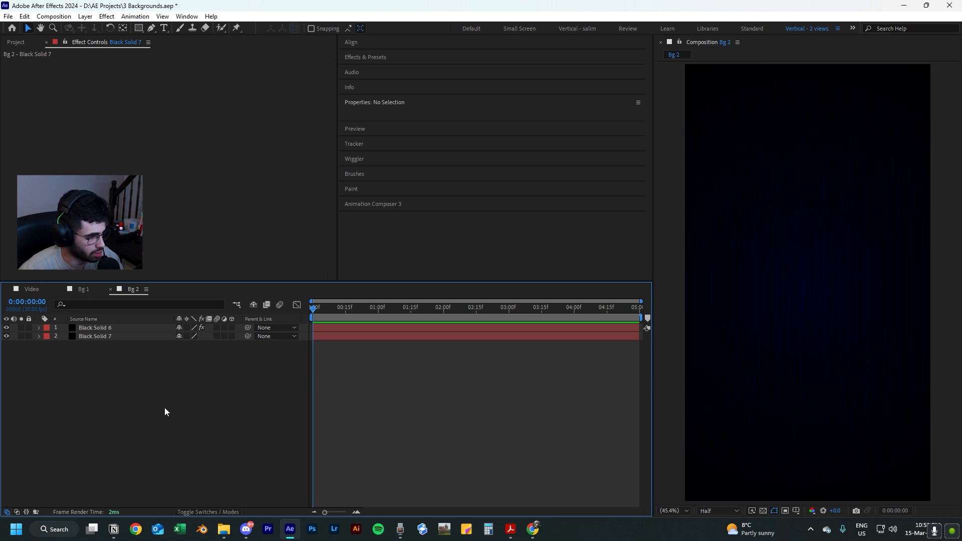
# Copy Adjustment Layer 2 with its glow and noise effects from Bg 1 and paste it above the solids in Bg 2.
pyautogui.click(82, 289)
pyautogui.click(116, 328)
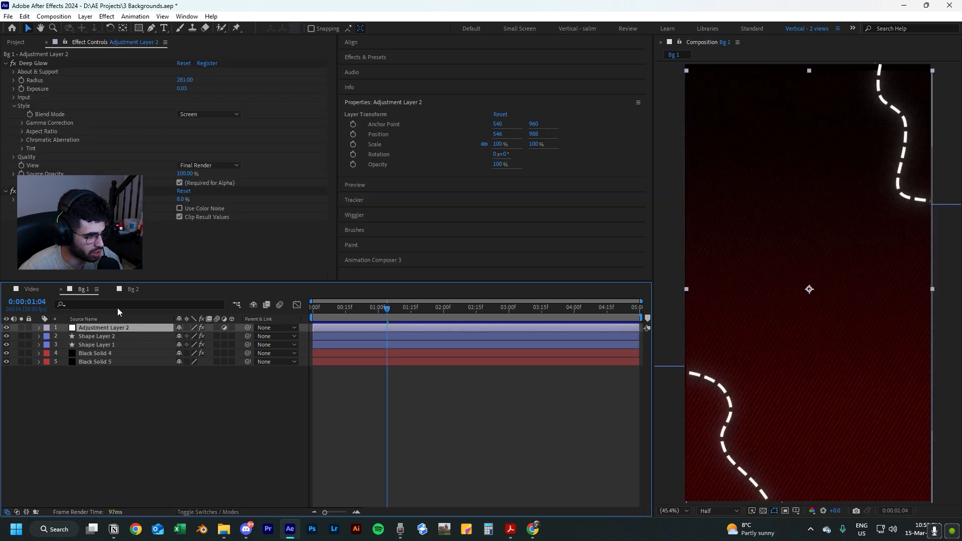
pyautogui.click(131, 292)
pyautogui.hotkey('ctrl', 'v')
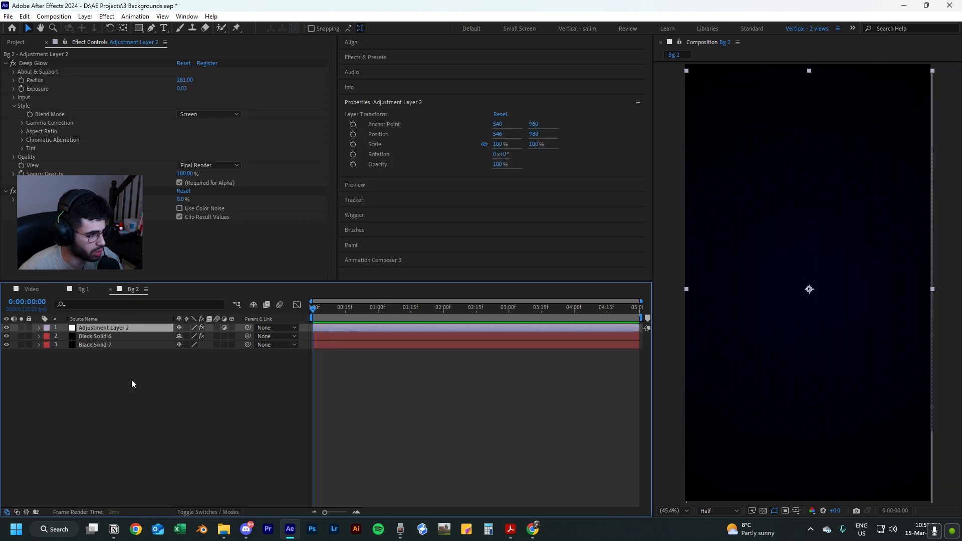
pyautogui.click(308, 420)
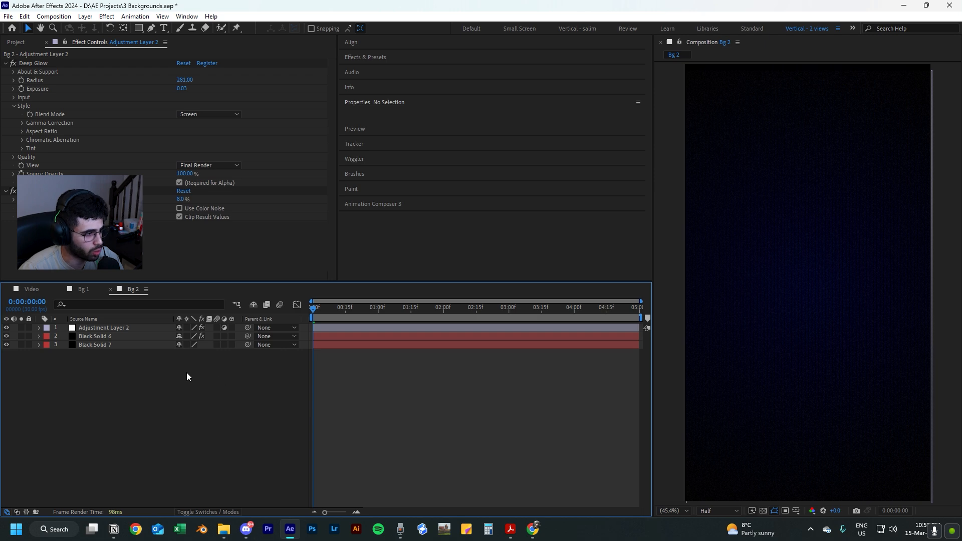
# Set the noise amount on Bg 2's adjustment layer to 6%.
pyautogui.click(131, 327)
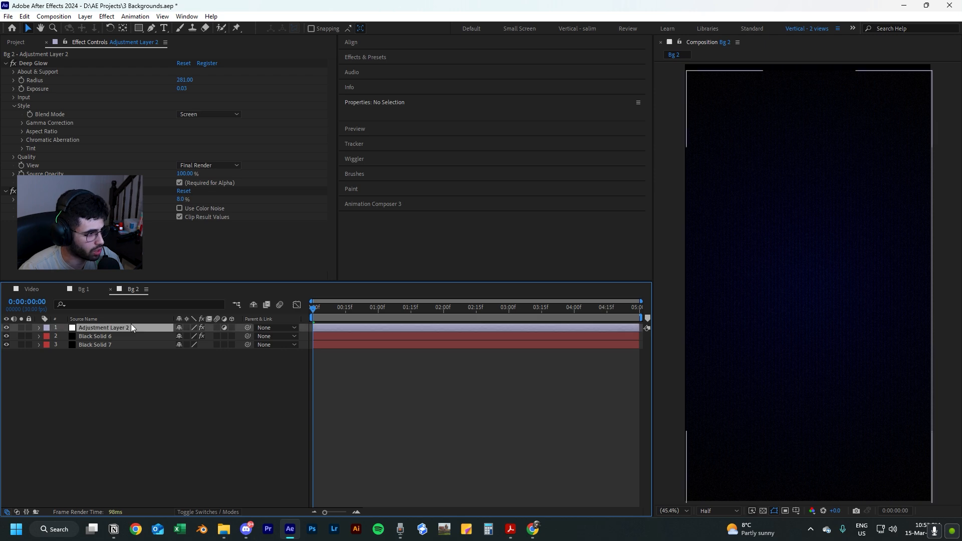
pyautogui.click(180, 200)
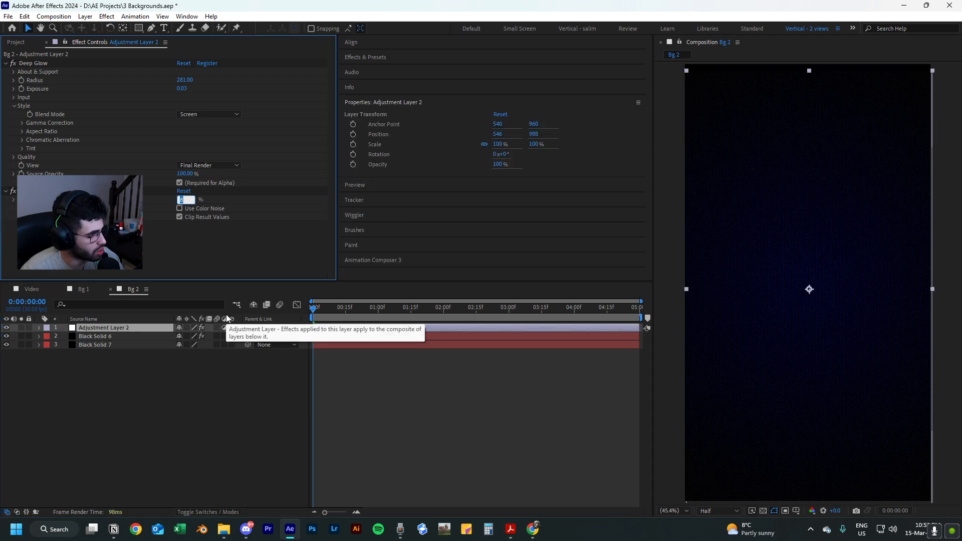
pyautogui.write('6')
pyautogui.press('Return')
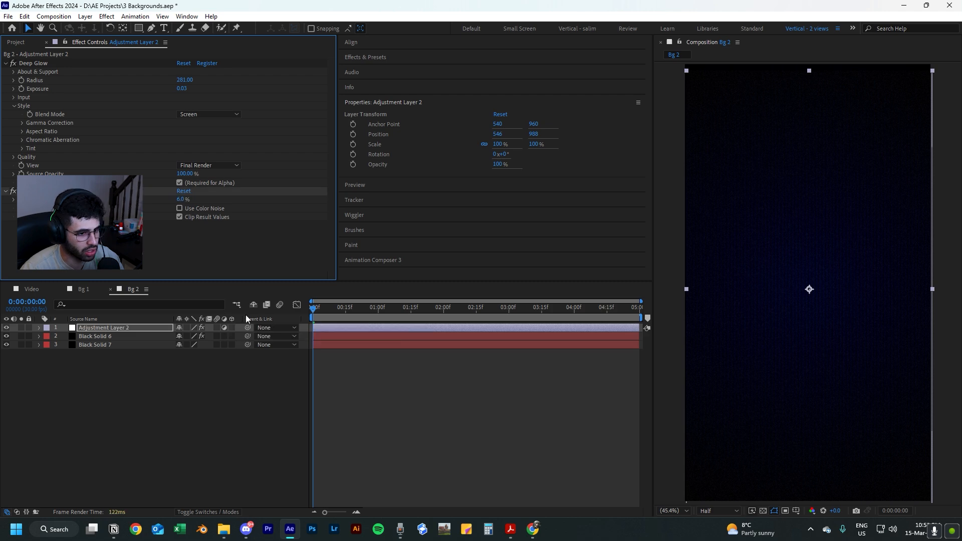
pyautogui.click(448, 416)
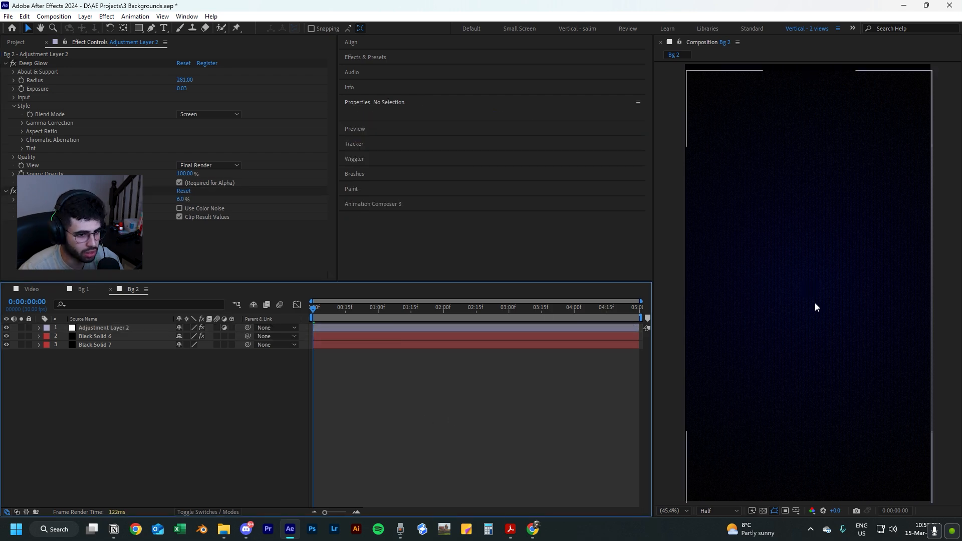
# Raise the Venetian Blinds transition completion on Black Solid 6 to 28% and preview the Bg 2 animation.
pyautogui.click(116, 329)
pyautogui.click(114, 336)
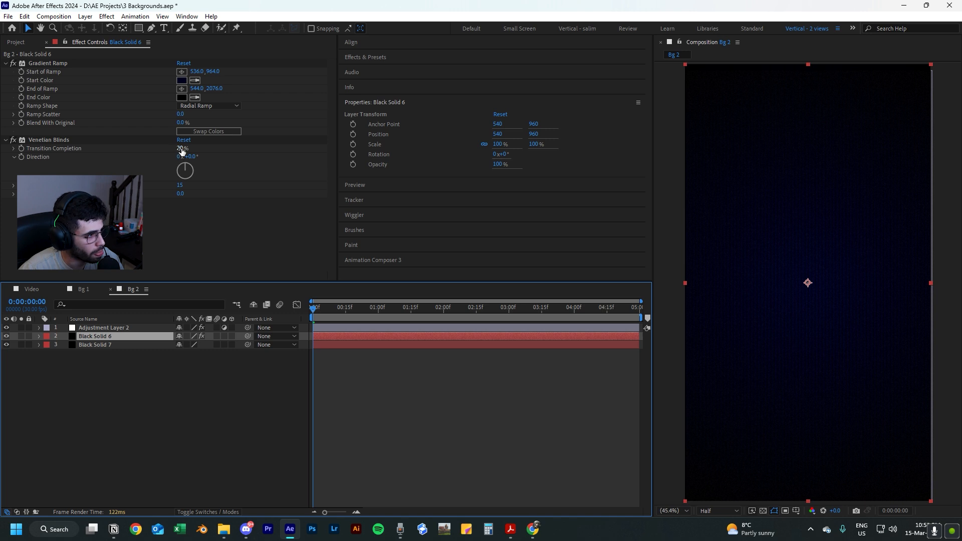
pyautogui.moveTo(181, 150); pyautogui.dragTo(187, 148)
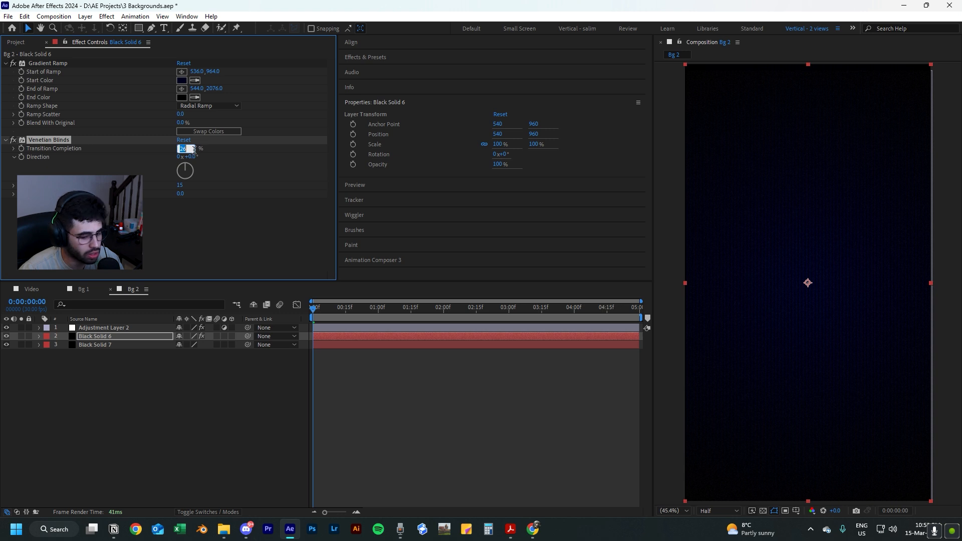
pyautogui.click(419, 364)
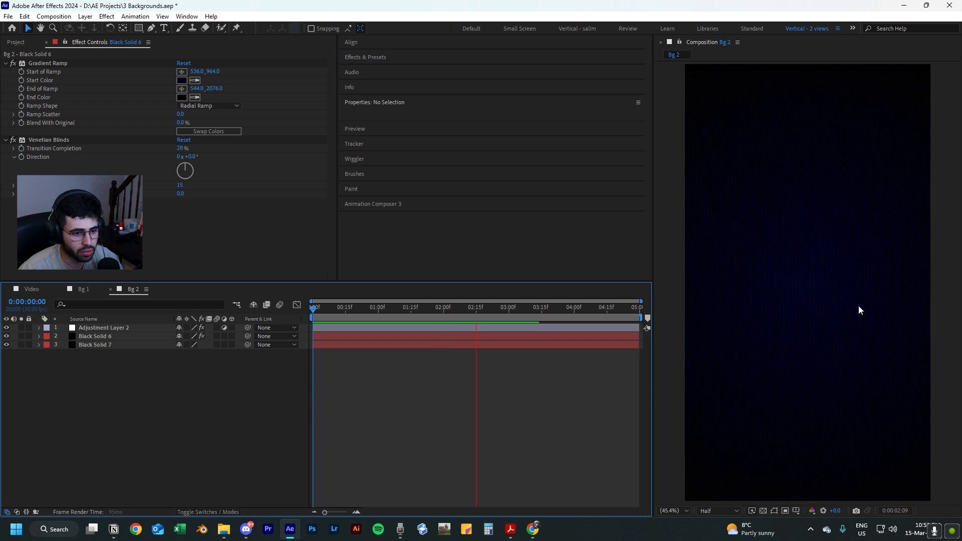
pyautogui.press('space')
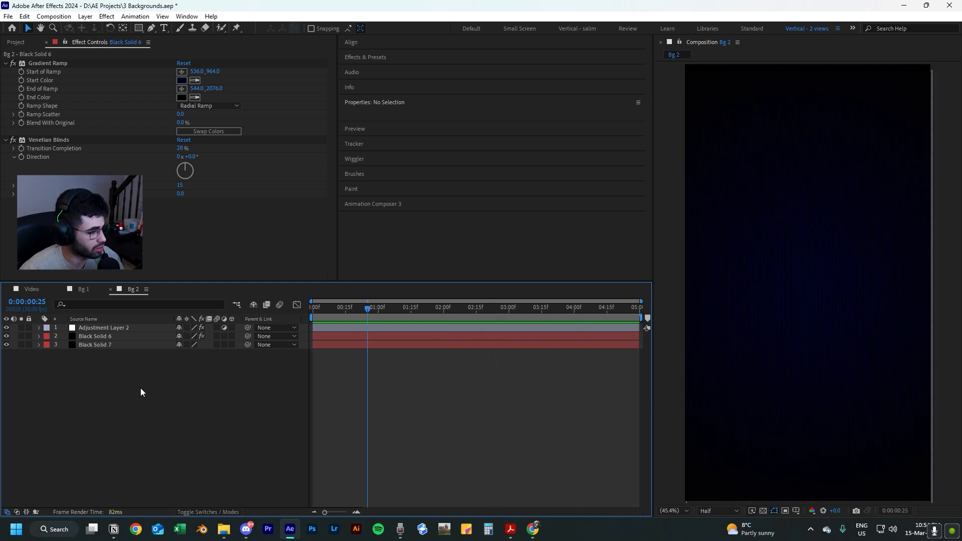
# Create a new composition named Bg 3 at 1080x1920, 30 fps, with a five-second duration.
pyautogui.click(16, 43)
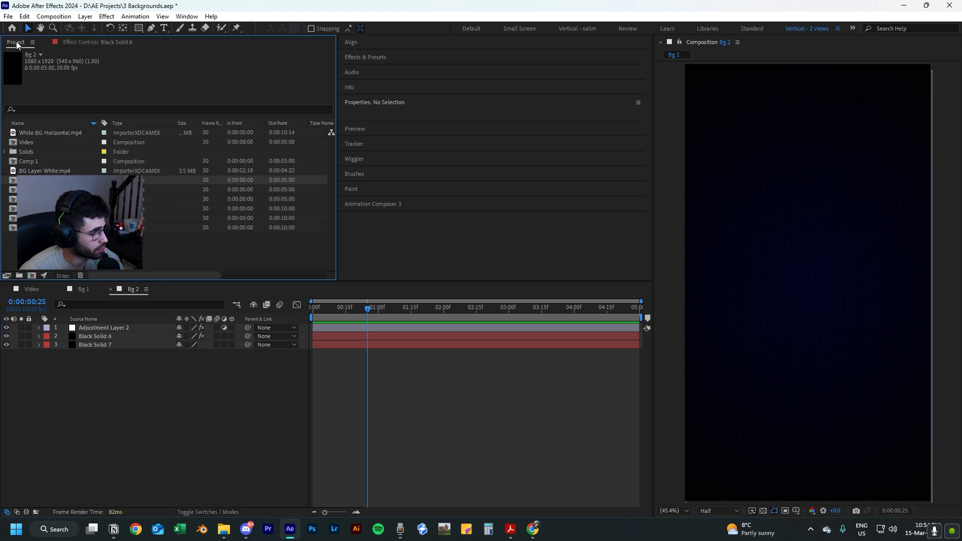
pyautogui.click(32, 276)
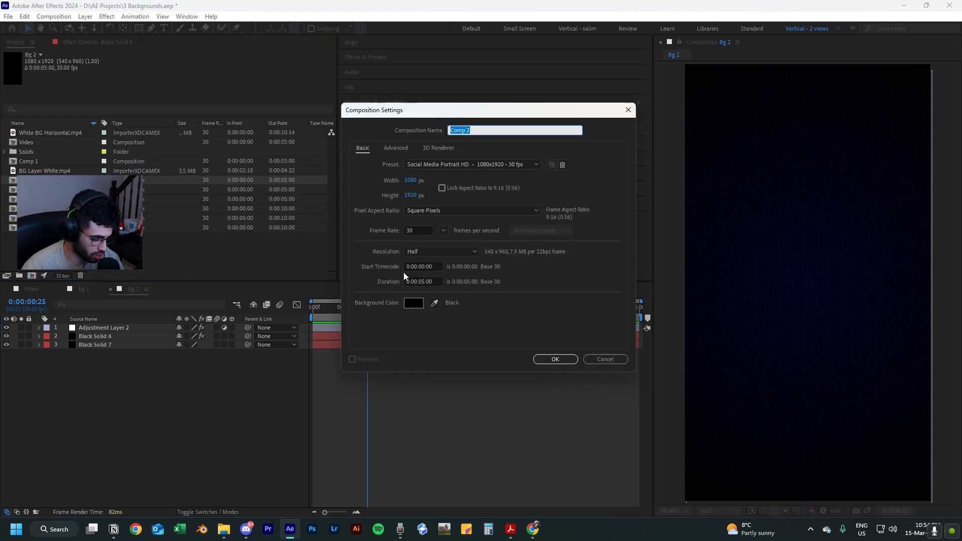
pyautogui.write('Bg 3')
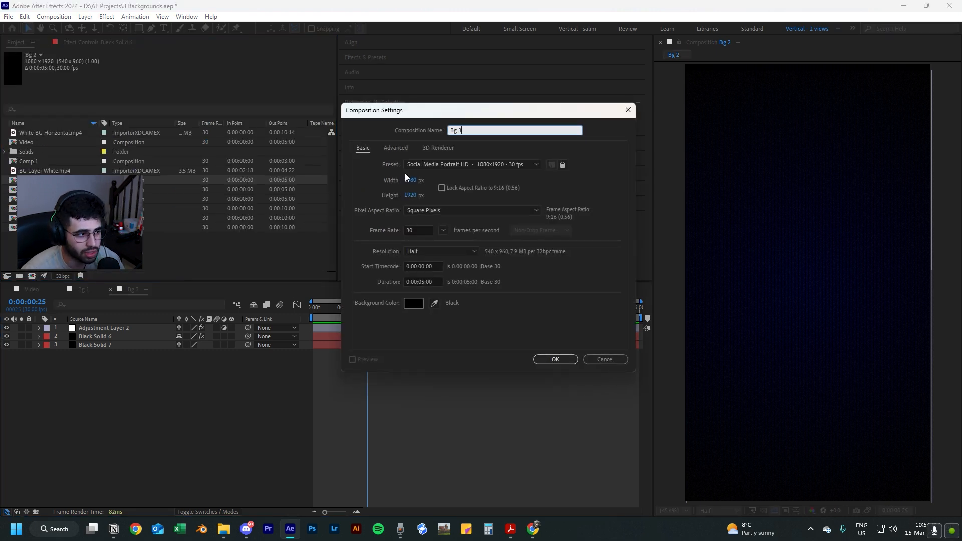
pyautogui.click(556, 363)
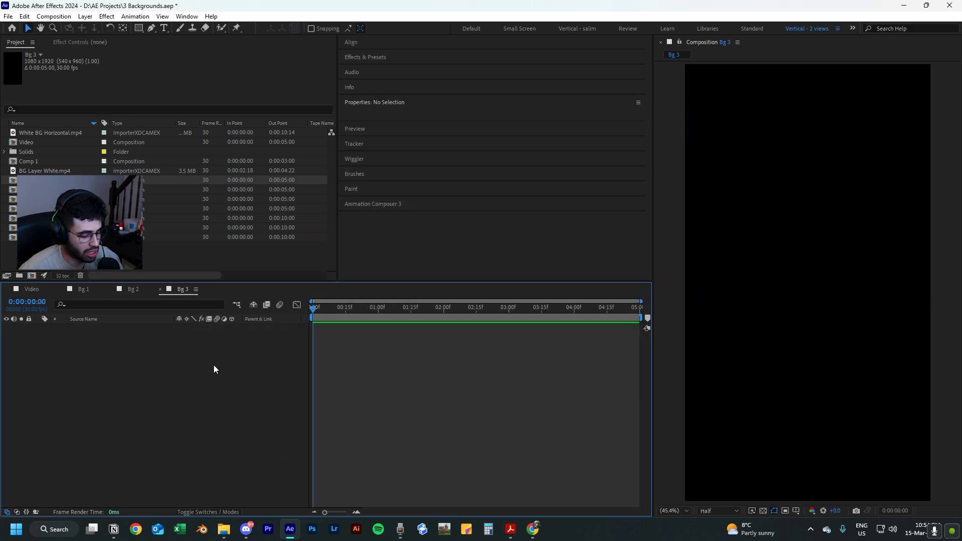
# Add a 1080x1920 black solid to Bg 3 and apply the Gradient Ramp effect to it.
pyautogui.hotkey('ctrl', 'y')
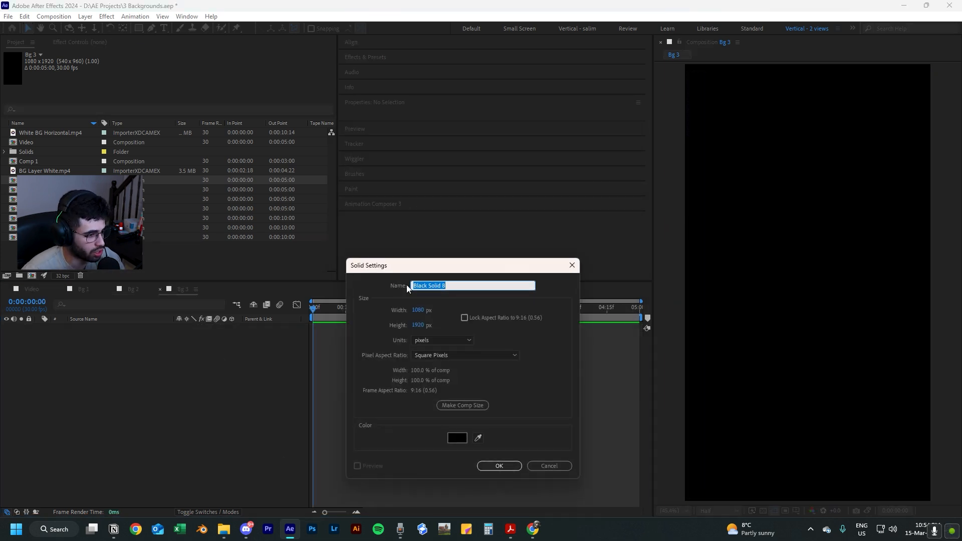
pyautogui.click(498, 465)
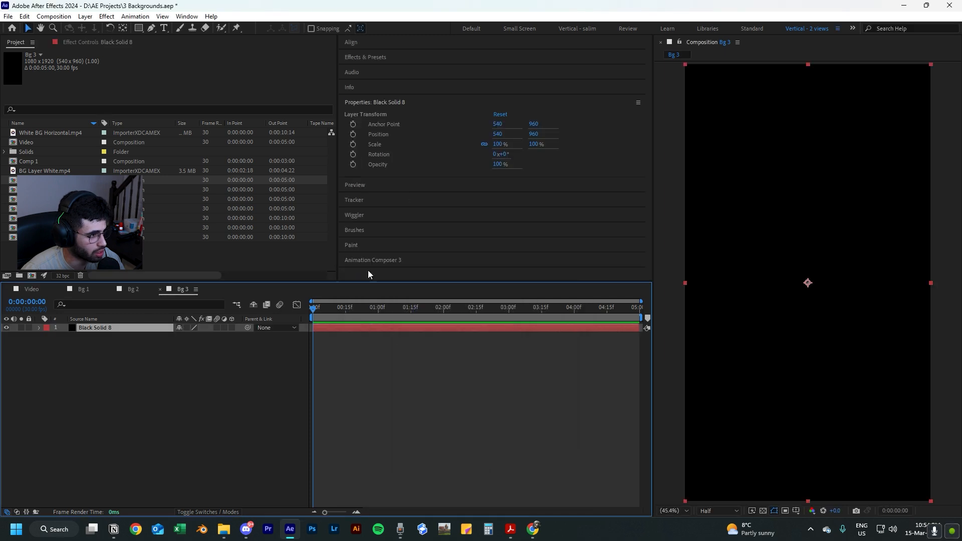
pyautogui.click(94, 43)
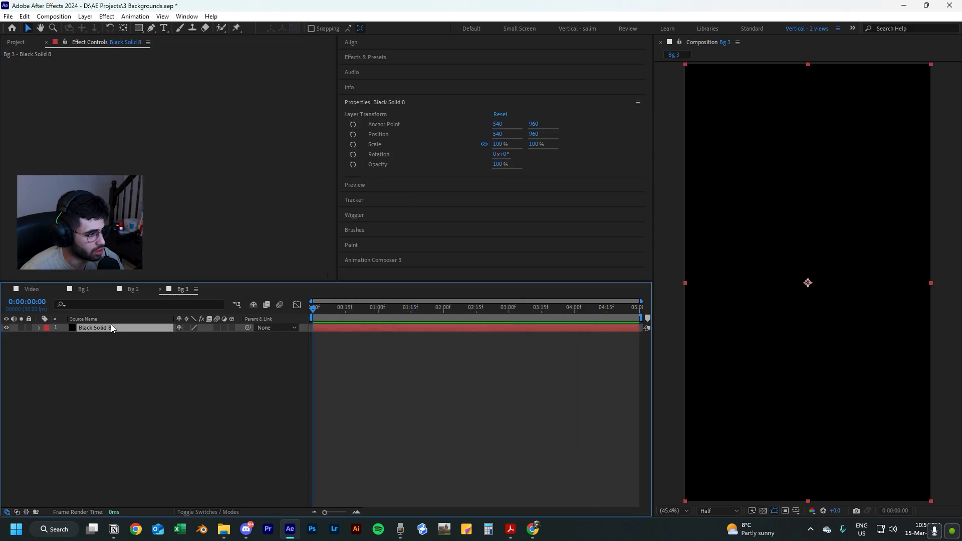
pyautogui.hotkey('ctrl', 'space')
pyautogui.write('ramp')
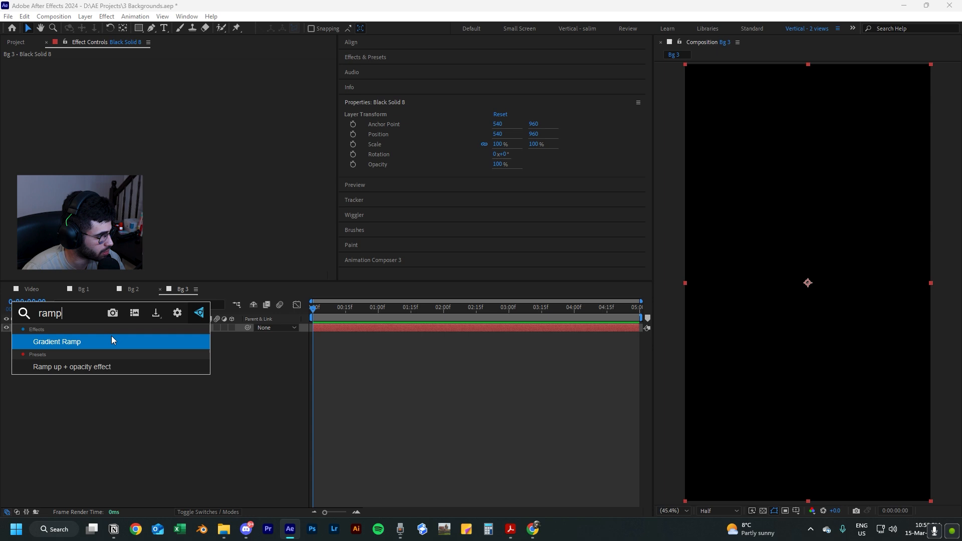
pyautogui.click(112, 340)
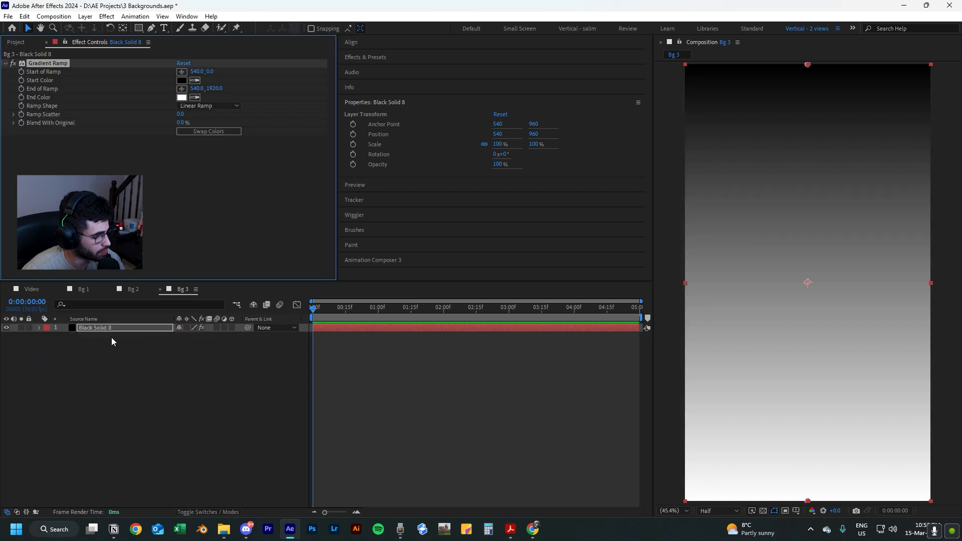
# Set the ramp shape to Radial Ramp and move the start of the ramp to the frame's centre, about 540, 964.
pyautogui.click(209, 107)
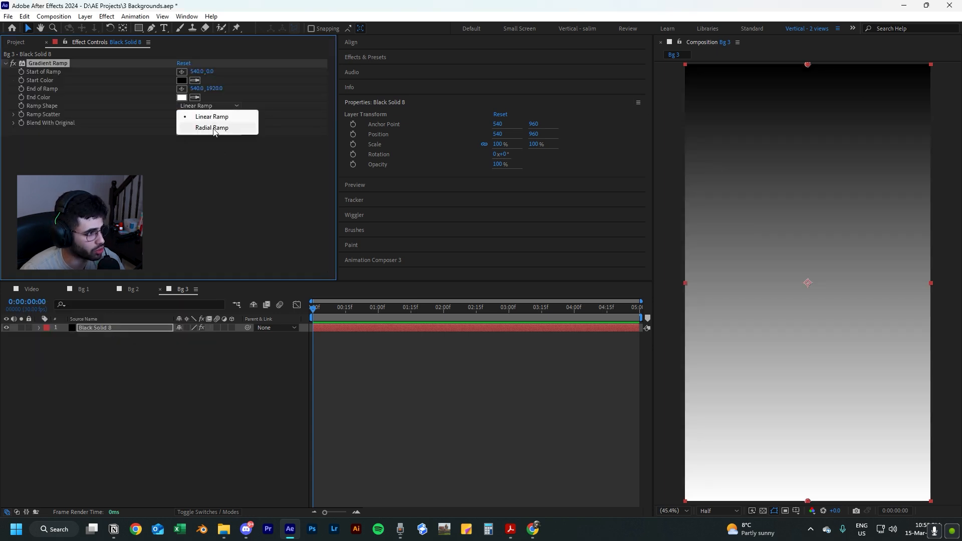
pyautogui.click(212, 128)
pyautogui.moveTo(806, 65); pyautogui.dragTo(807, 284)
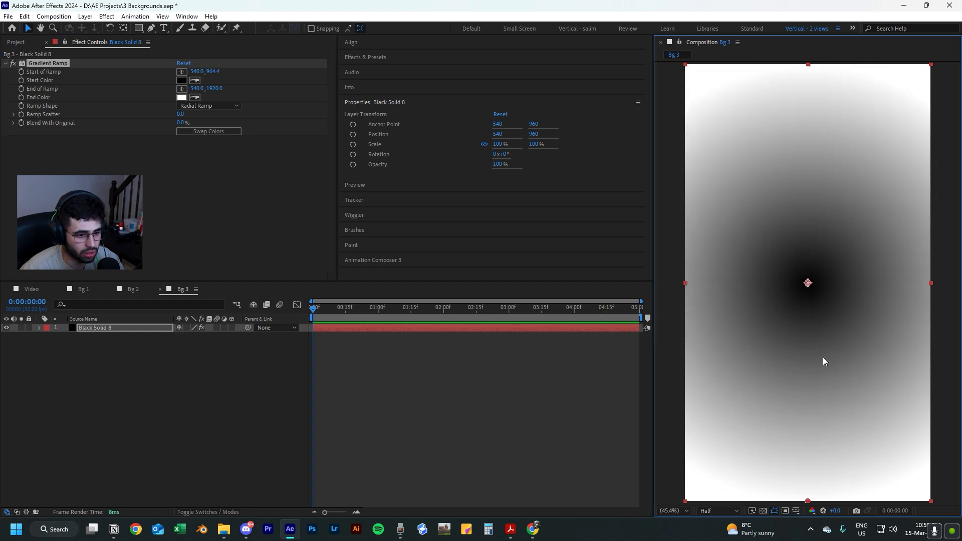
# Move the end of the ramp below the frame to about 556, 2392 to widen the radial gradient.
pyautogui.press(',')
pyautogui.press(',')
pyautogui.press(',')
pyautogui.press(',')
pyautogui.moveTo(809, 343); pyautogui.dragTo(809, 371)
pyautogui.scroll(1, 810, 371)
pyautogui.click(822, 418)
pyautogui.hotkey('shift', '/')
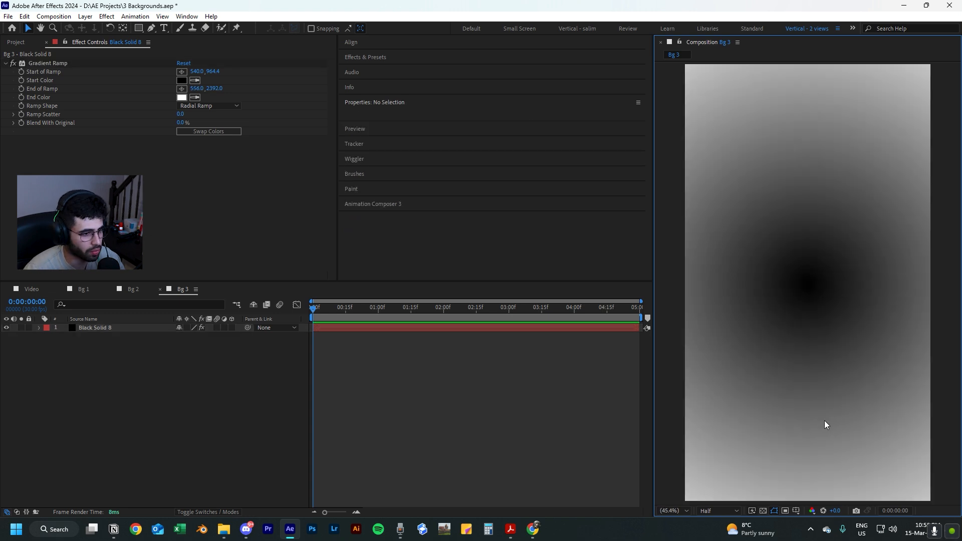
# Swap the ramp colors and set the start color to dark blue 001136.
pyautogui.click(208, 129)
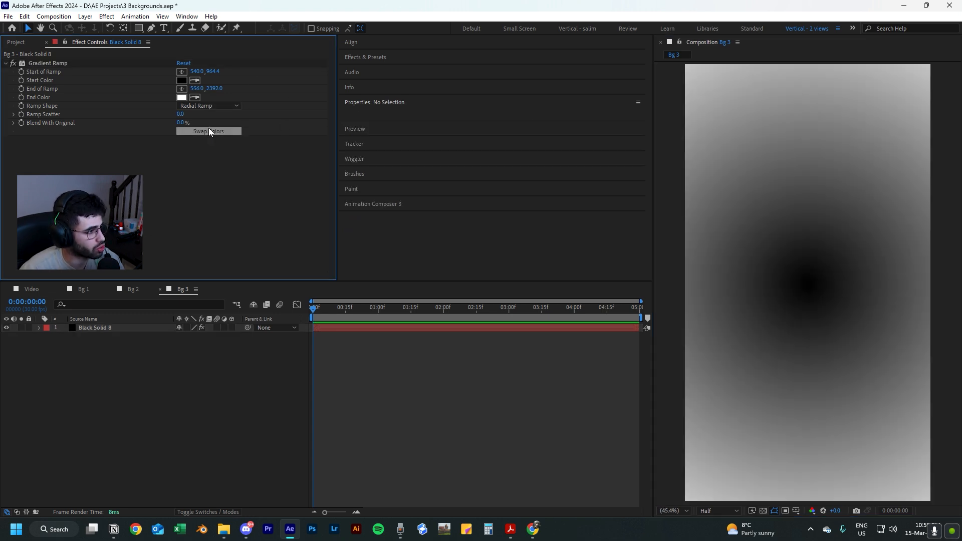
pyautogui.click(183, 80)
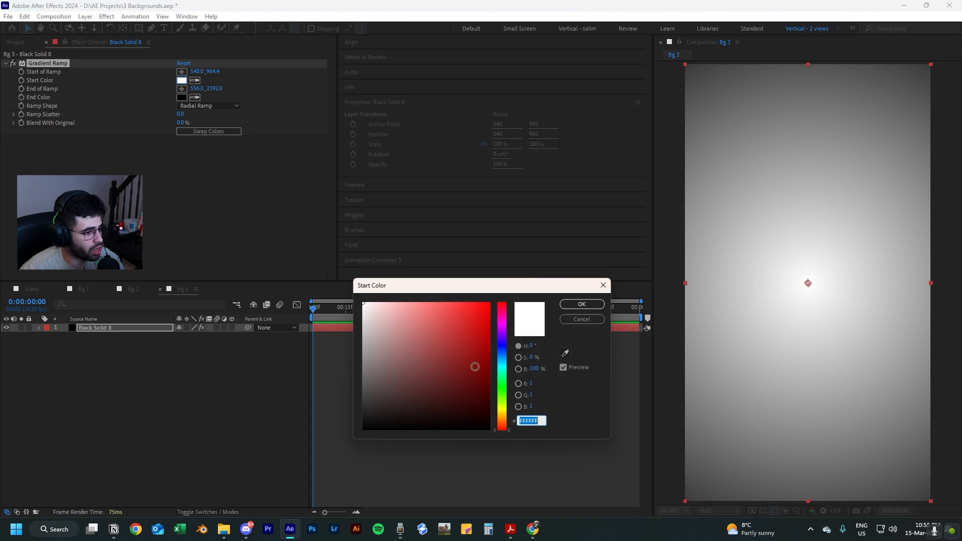
pyautogui.click(502, 344)
pyautogui.moveTo(485, 365); pyautogui.dragTo(531, 406)
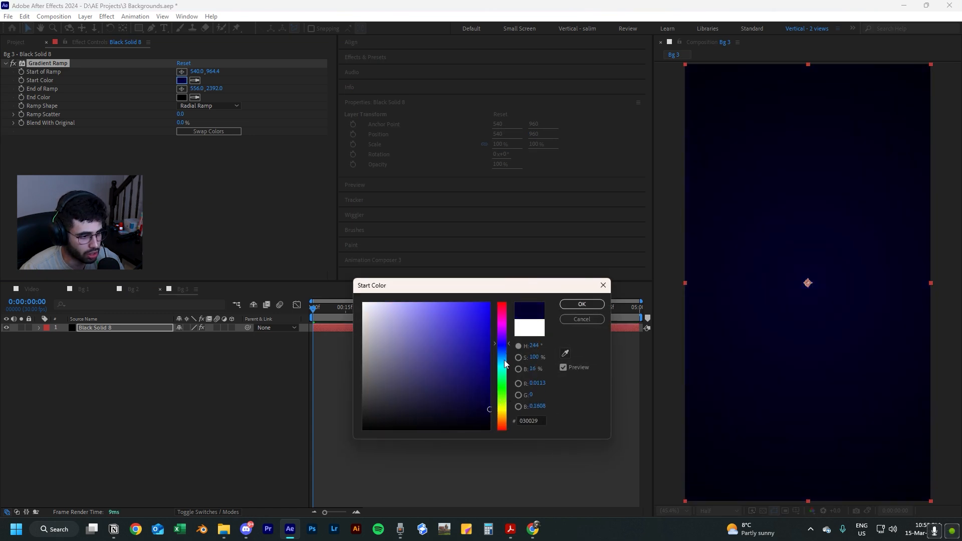
pyautogui.moveTo(504, 346); pyautogui.dragTo(506, 351)
pyautogui.moveTo(483, 402)
pyautogui.mouseDown()
pyautogui.moveTo(477, 413)
pyautogui.moveTo(478, 401)
pyautogui.mouseUp()
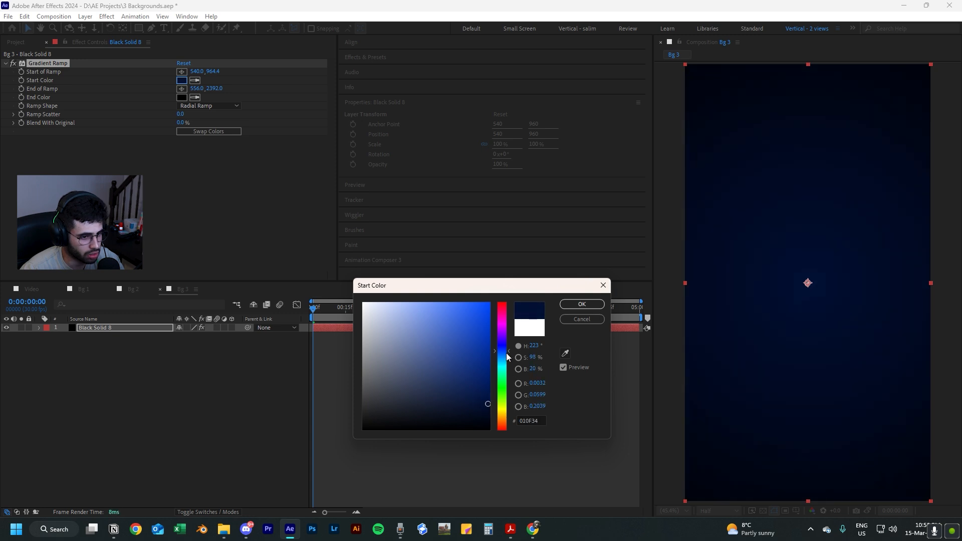
pyautogui.moveTo(505, 354); pyautogui.dragTo(507, 355)
pyautogui.click(582, 304)
# Bring the end of the ramp closer to the frame, to about 568, 2308, and deselect the solid.
pyautogui.scroll(-2, 784, 398)
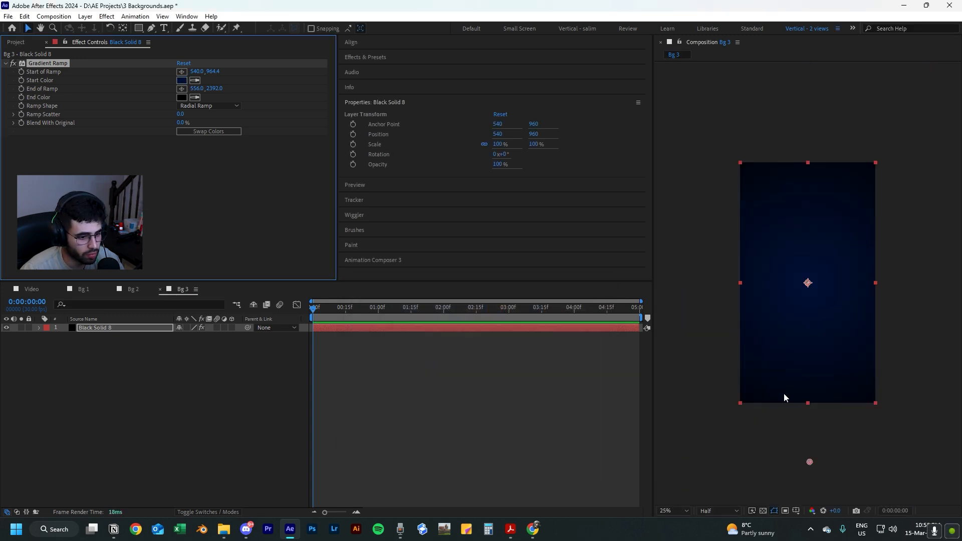
pyautogui.moveTo(810, 465); pyautogui.dragTo(805, 430)
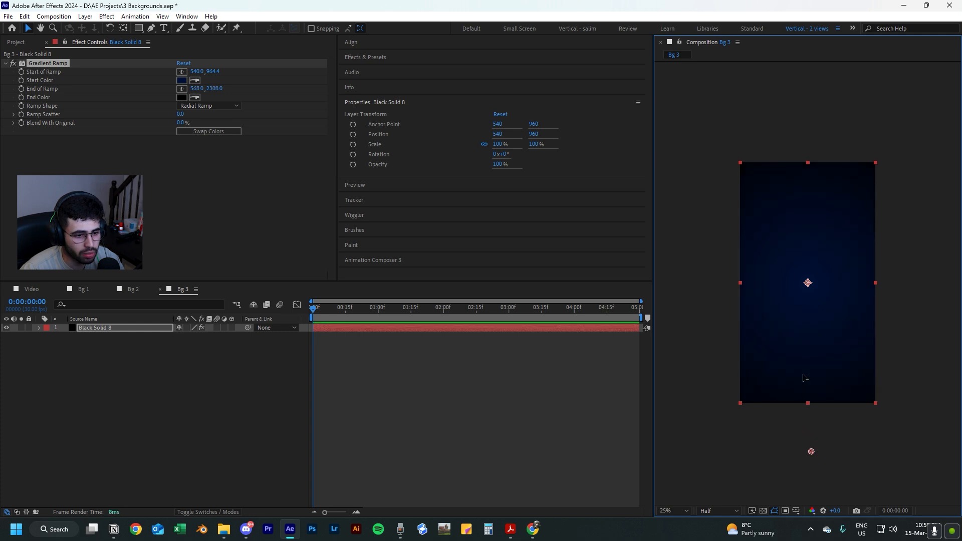
pyautogui.hotkey('shift', '/')
pyautogui.click(469, 434)
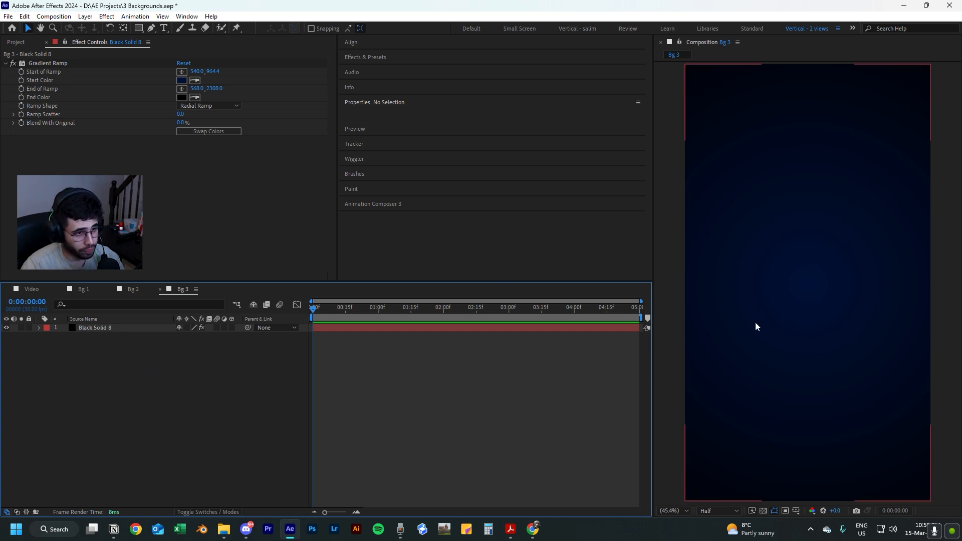
# Set up the Pen tool for shapes with no stroke and a solid color fill.
pyautogui.press(',')
pyautogui.press(',')
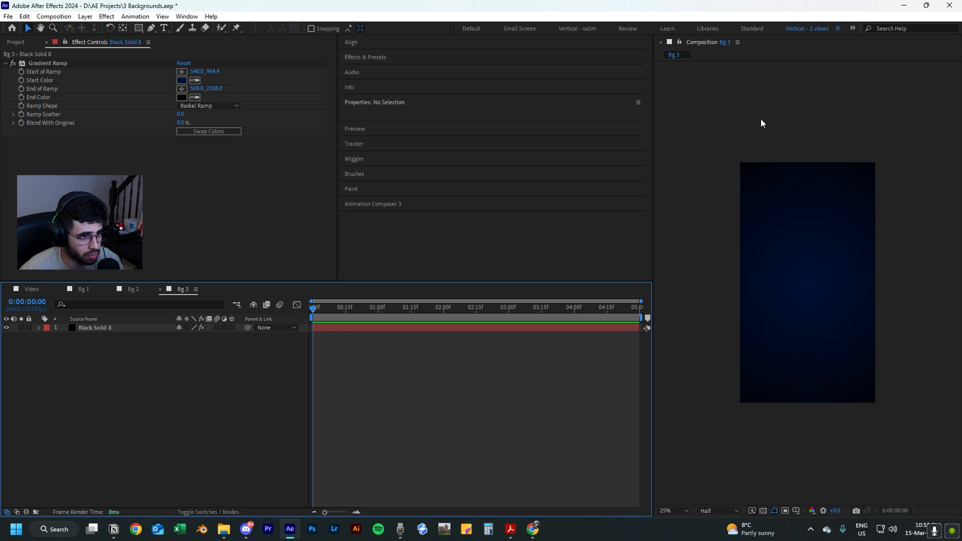
pyautogui.click(152, 30)
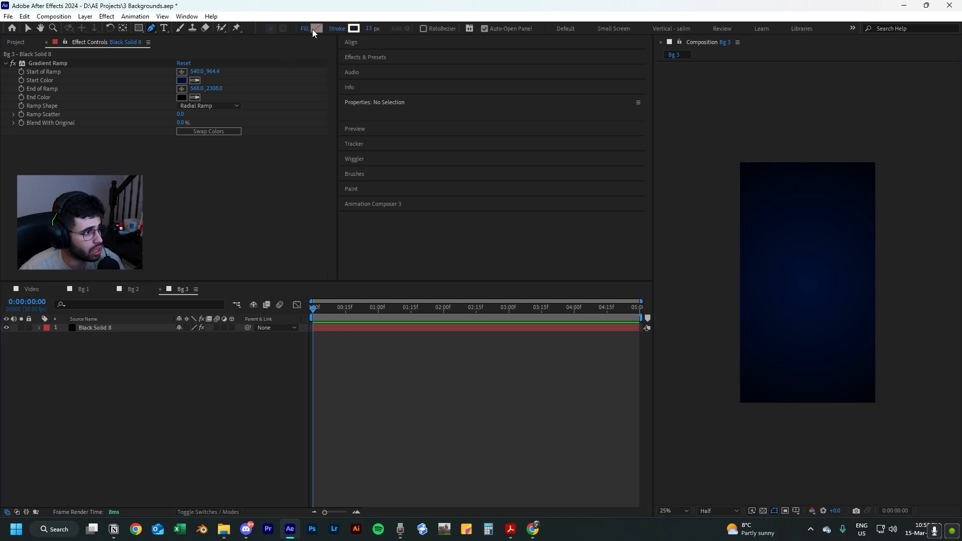
pyautogui.click(337, 29)
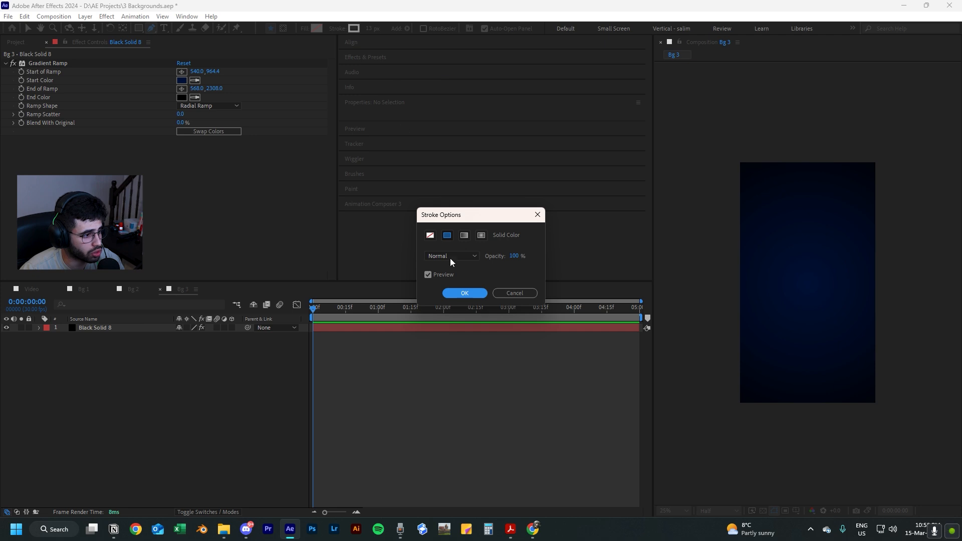
pyautogui.click(429, 236)
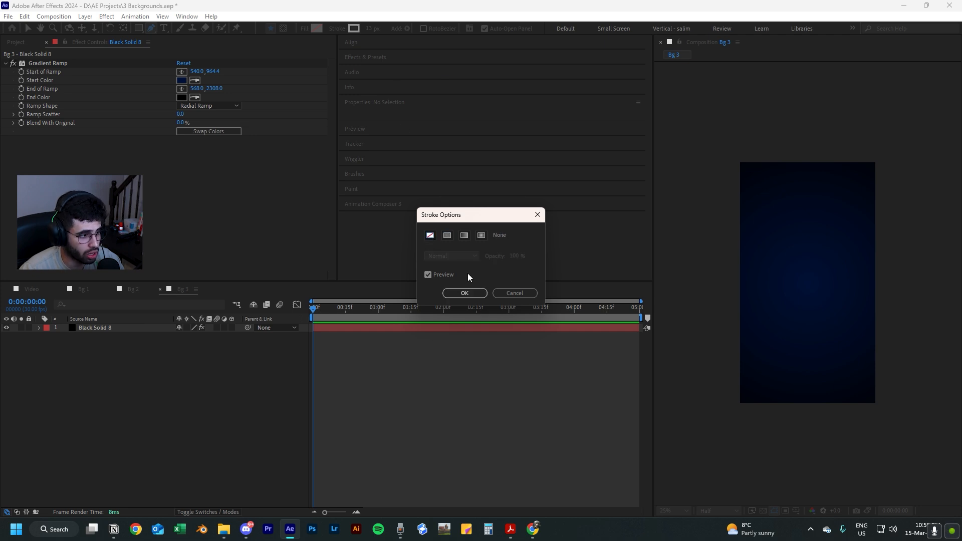
pyautogui.click(465, 293)
pyautogui.click(303, 30)
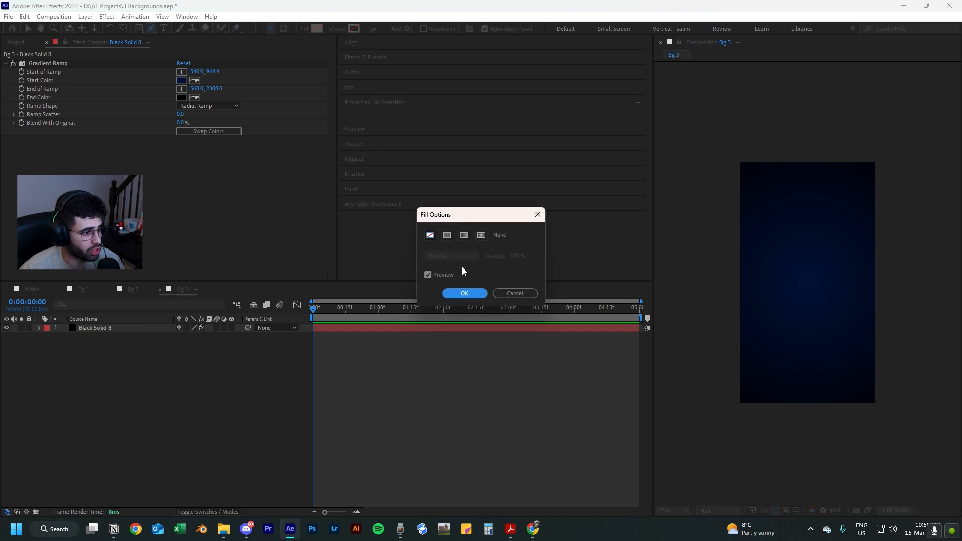
pyautogui.click(447, 236)
pyautogui.click(470, 294)
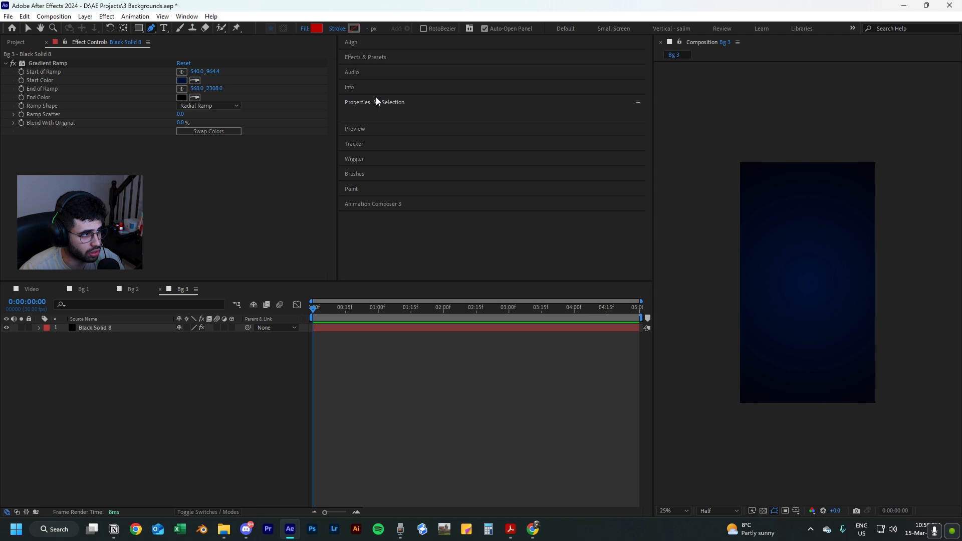
# Set the shape fill color to dark blue 00064F.
pyautogui.click(316, 29)
pyautogui.click(505, 345)
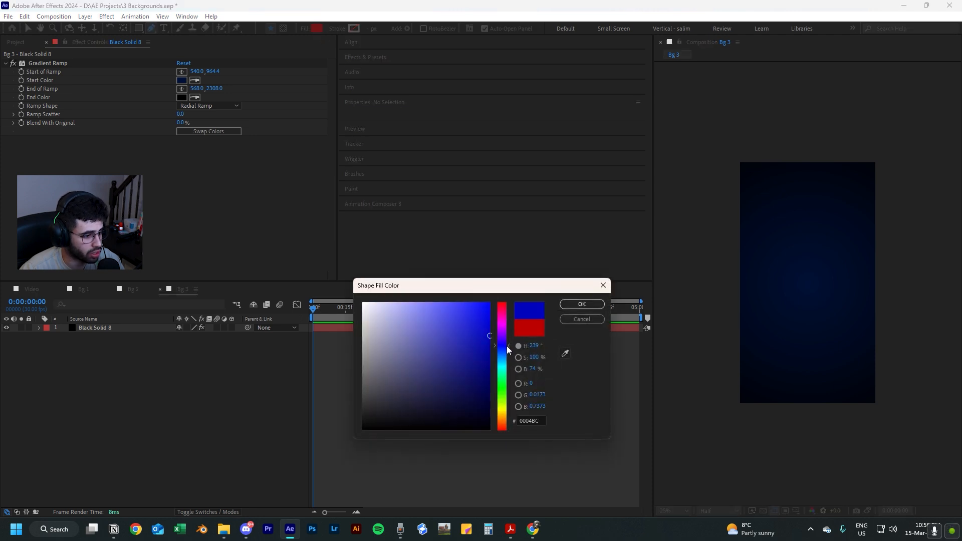
pyautogui.moveTo(489, 336); pyautogui.dragTo(498, 388)
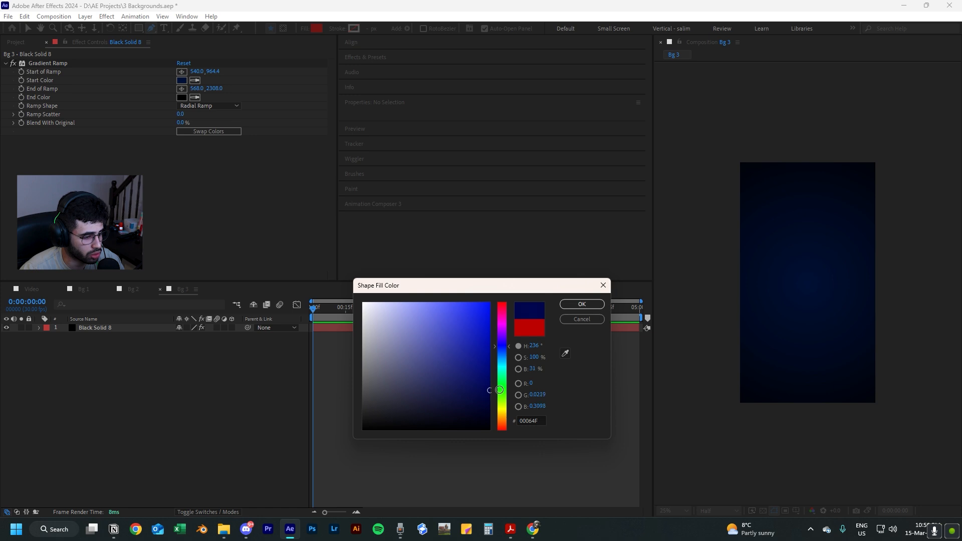
pyautogui.click(582, 304)
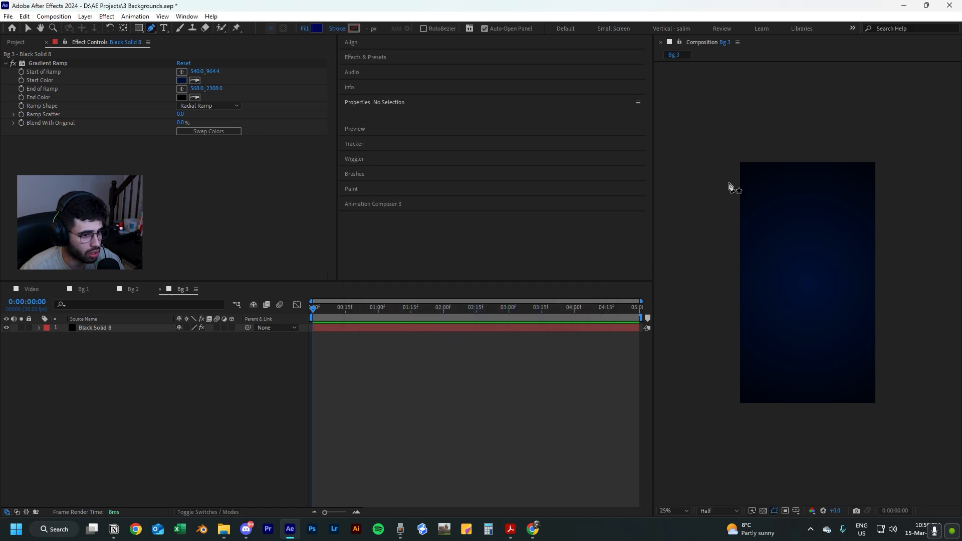
# Draw a closed, curved blob shape with the Pen tool over the upper-left corner of the Bg 3 frame.
pyautogui.click(717, 209)
pyautogui.moveTo(765, 198); pyautogui.dragTo(785, 151)
pyautogui.click(764, 134)
pyautogui.click(730, 150)
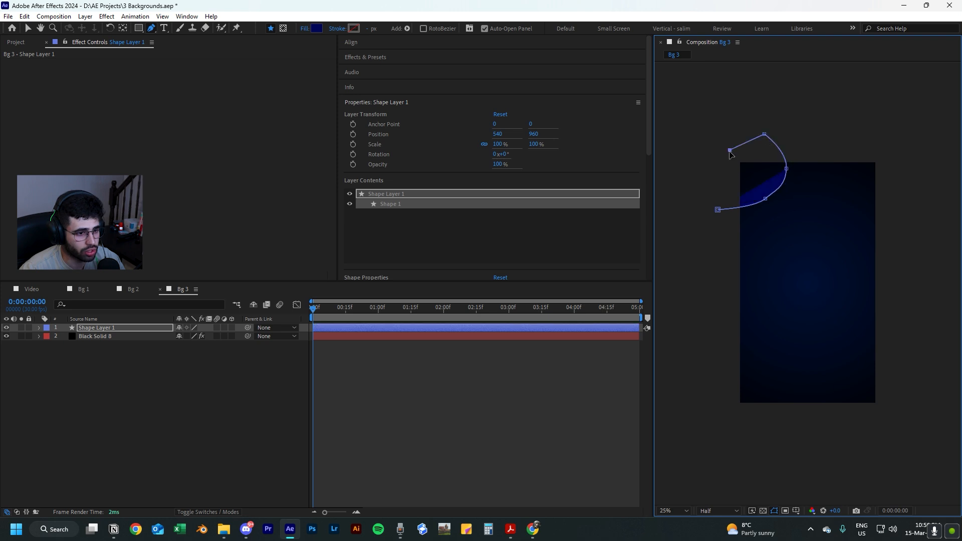
pyautogui.click(717, 209)
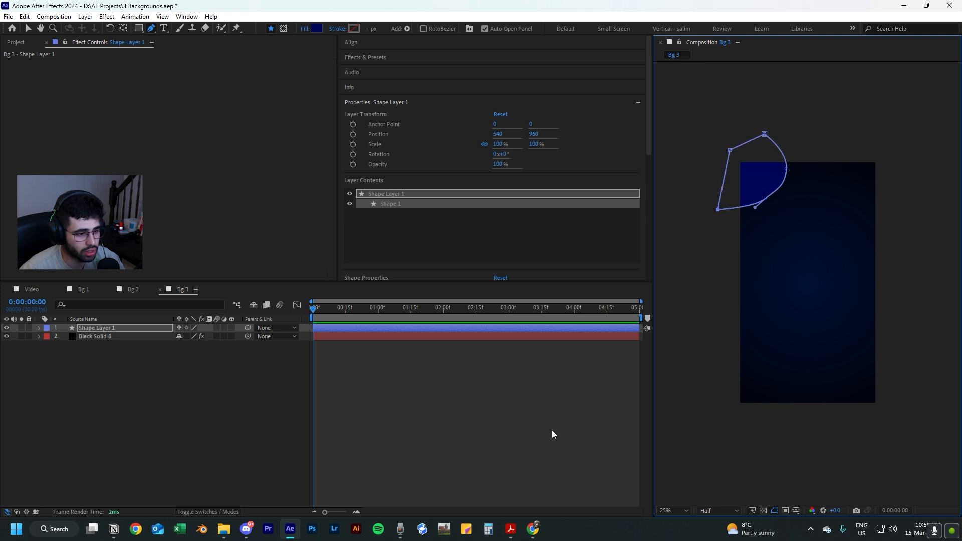
pyautogui.click(546, 404)
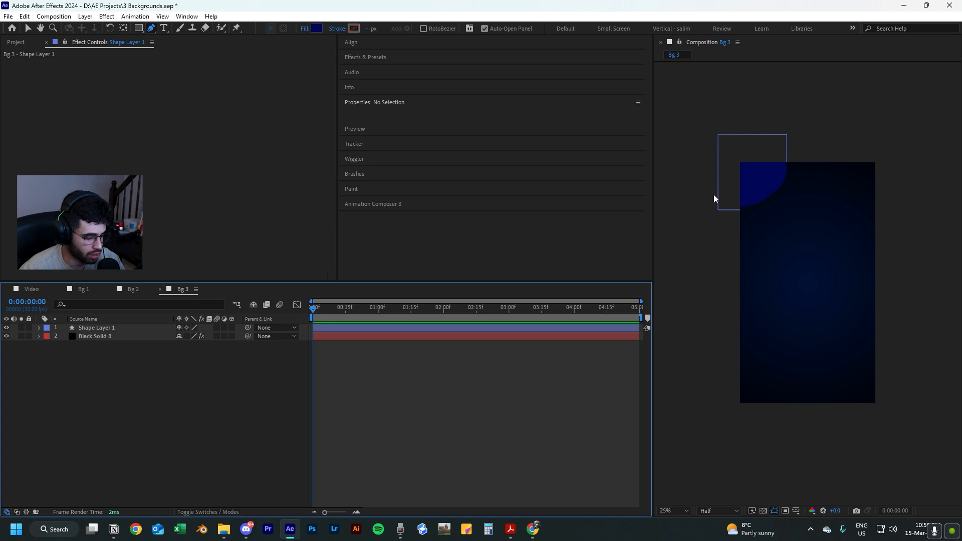
# Move the blob shape slightly down and right, to a position of about 584, 992.
pyautogui.press('v')
pyautogui.click(741, 178)
pyautogui.moveTo(735, 161)
pyautogui.mouseDown()
pyautogui.moveTo(743, 165)
pyautogui.moveTo(732, 166)
pyautogui.mouseUp()
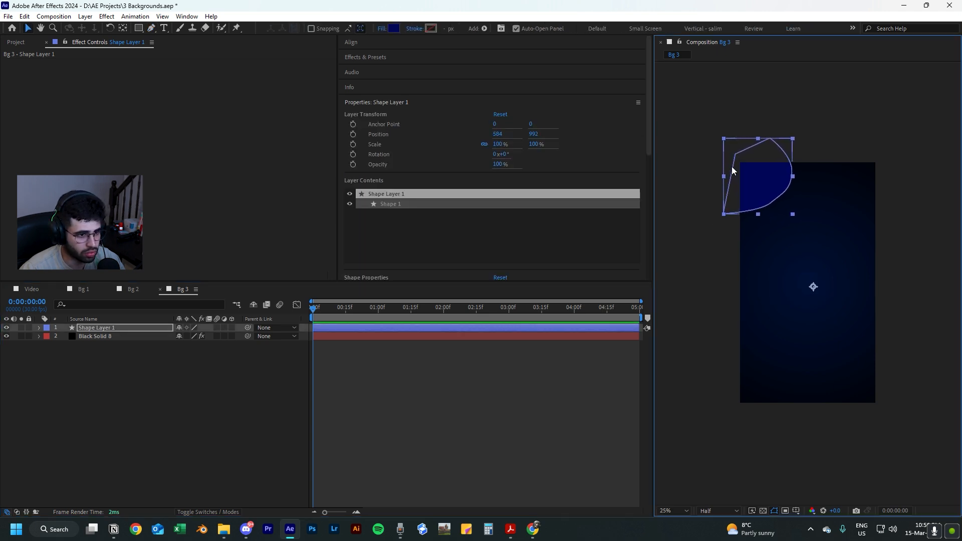
pyautogui.click(700, 306)
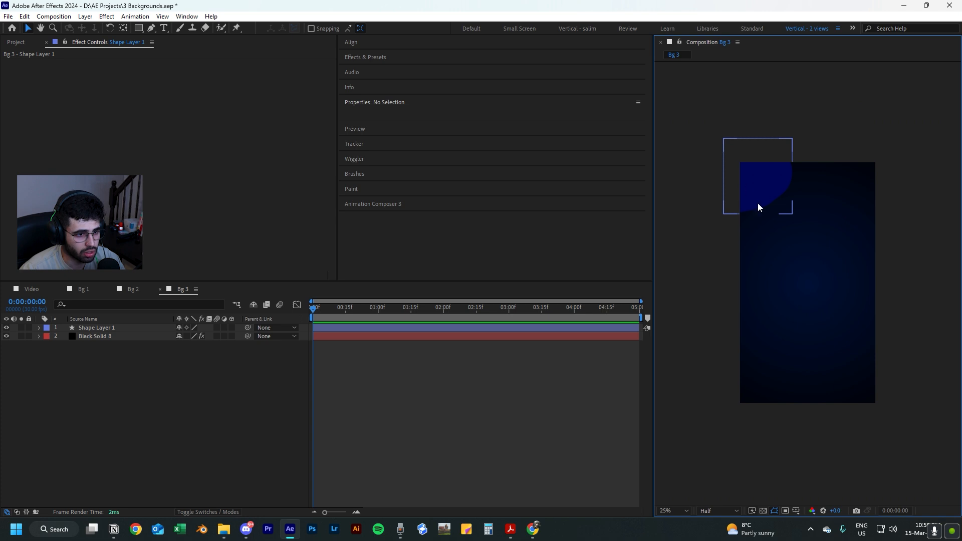
# Apply the Gradient Ramp effect to the blob shape layer in the upper-left corner of Bg 3.
pyautogui.click(97, 334)
pyautogui.click(102, 327)
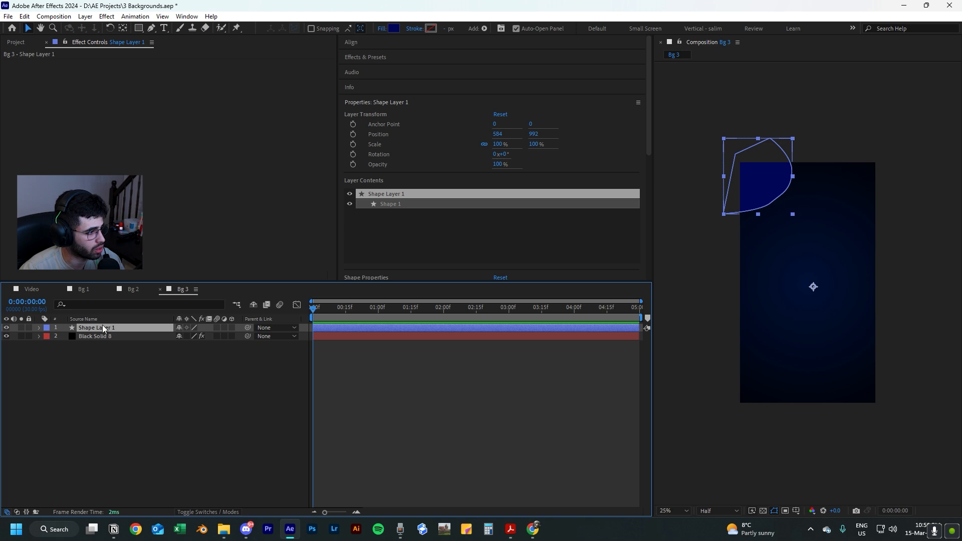
pyautogui.hotkey('ctrl', 'space')
pyautogui.write('ramp')
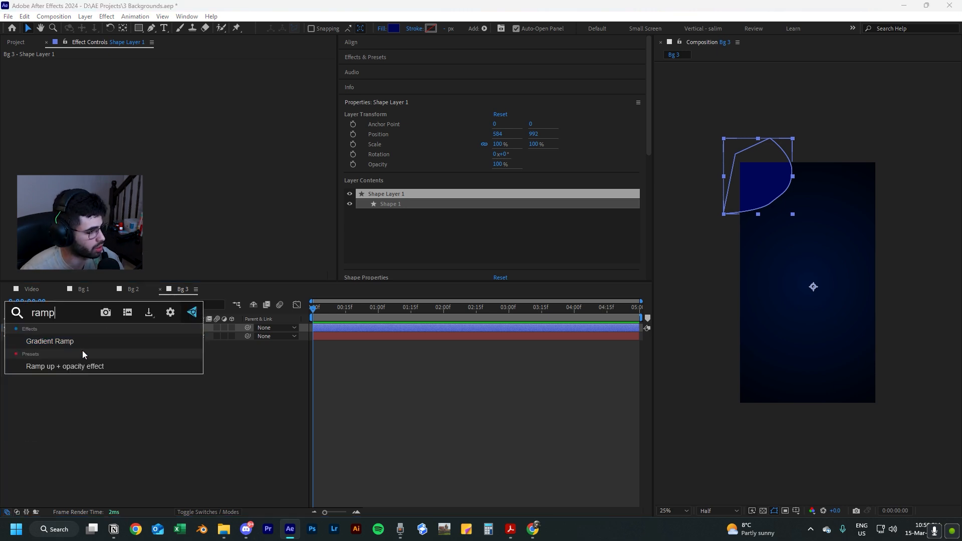
pyautogui.click(82, 343)
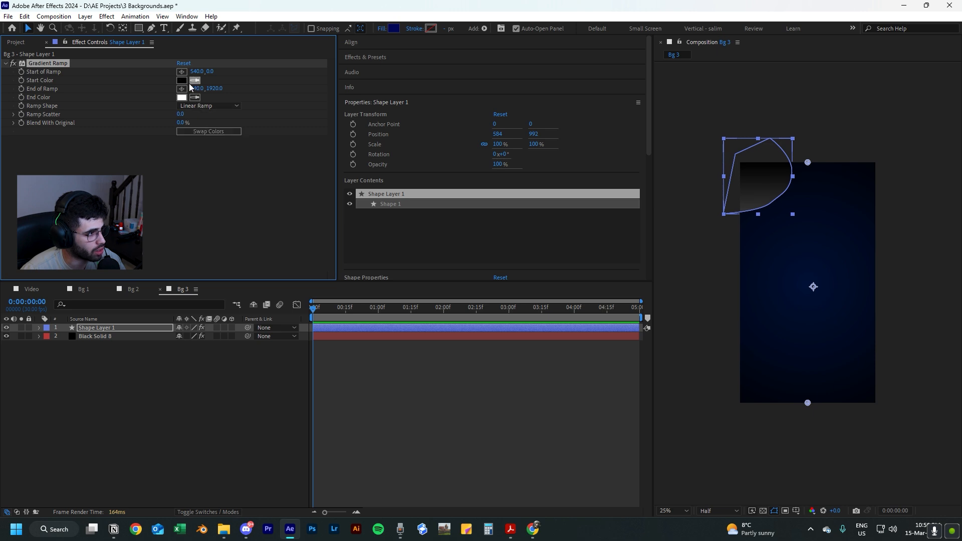
# Set the Gradient Ramp's start color to a very dark navy blue.
pyautogui.click(182, 80)
pyautogui.write('001843')
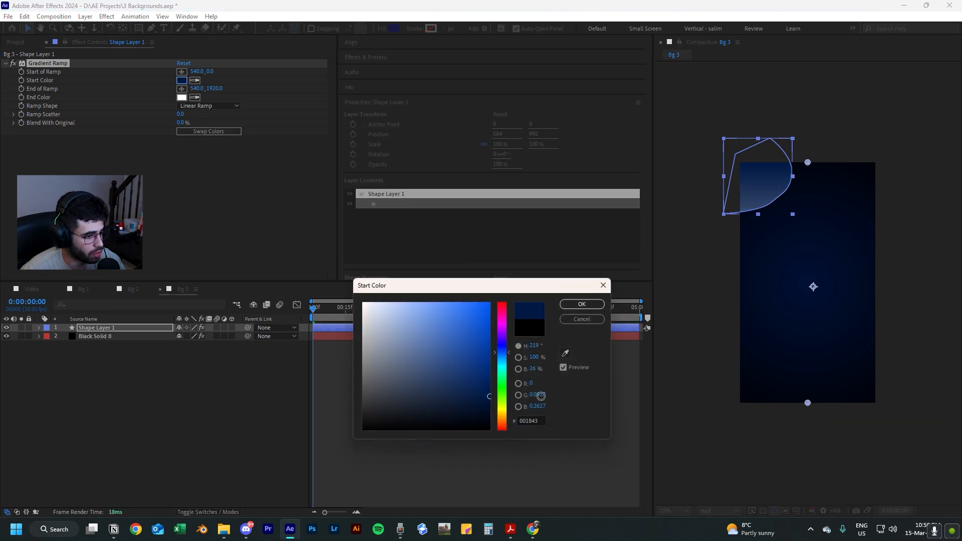
pyautogui.moveTo(540, 395); pyautogui.dragTo(551, 411)
pyautogui.click(565, 304)
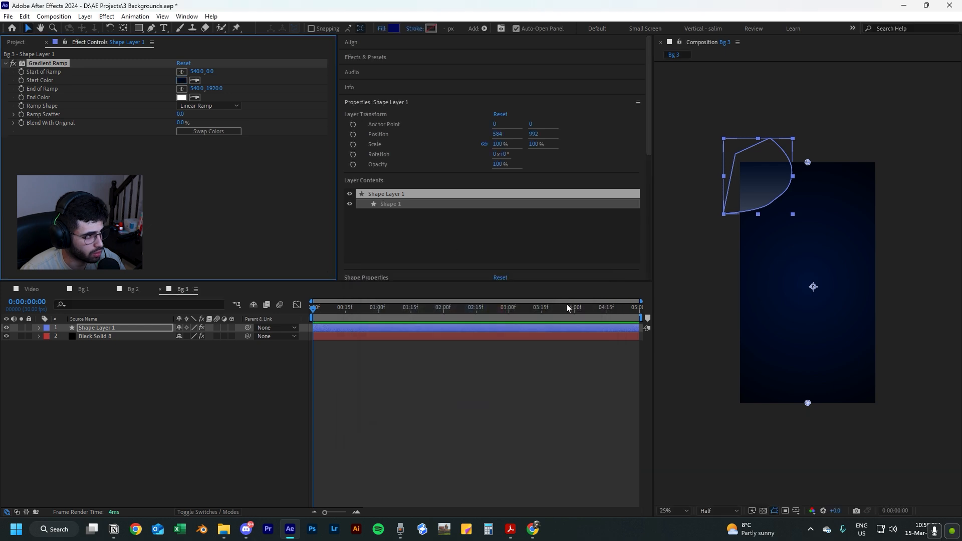
# Set the Gradient Ramp's end color to dark blue 0B2440.
pyautogui.click(182, 98)
pyautogui.click(501, 346)
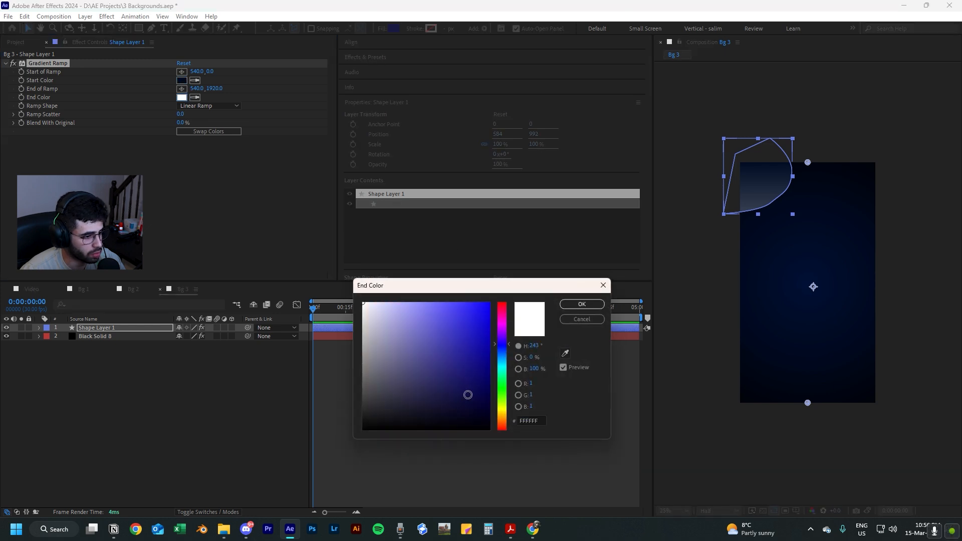
pyautogui.moveTo(466, 393); pyautogui.dragTo(511, 409)
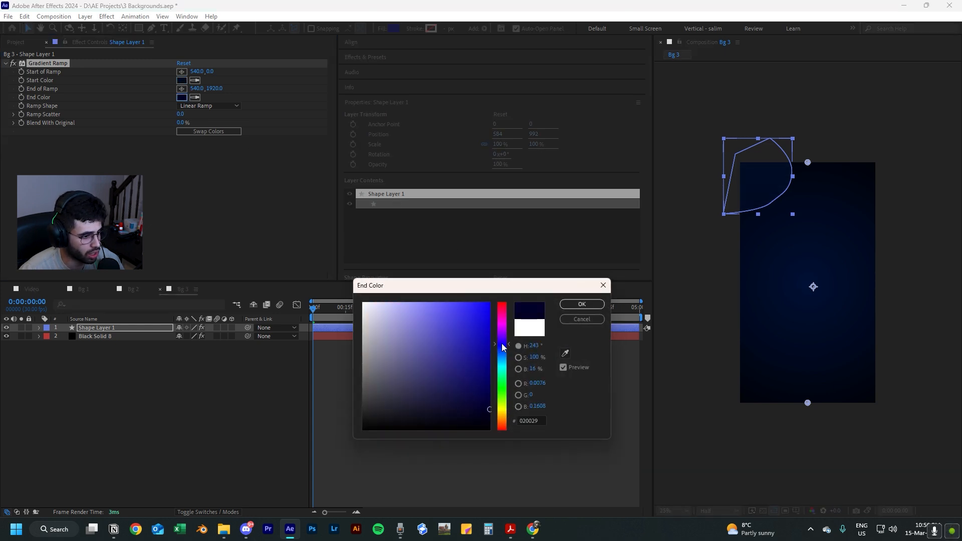
pyautogui.moveTo(502, 347); pyautogui.dragTo(507, 360)
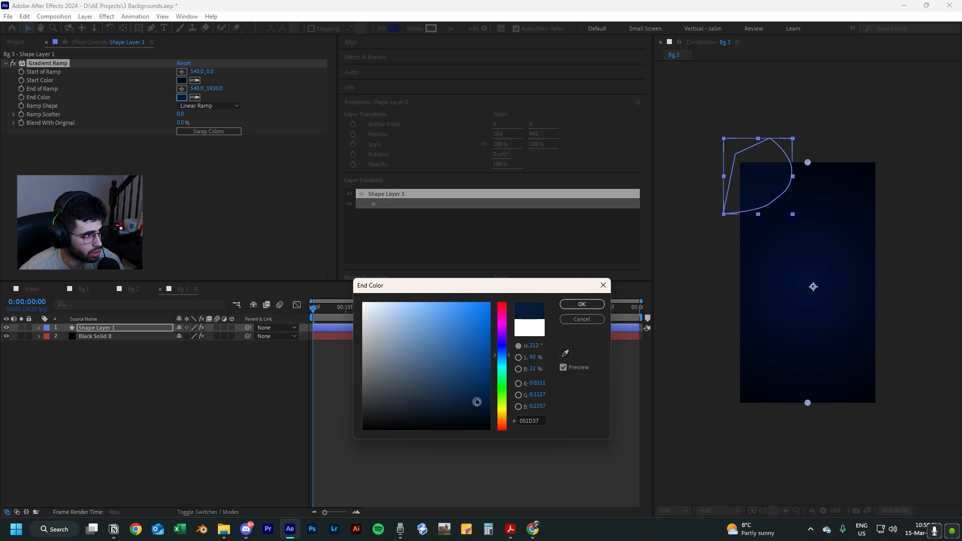
pyautogui.moveTo(476, 399); pyautogui.dragTo(468, 398)
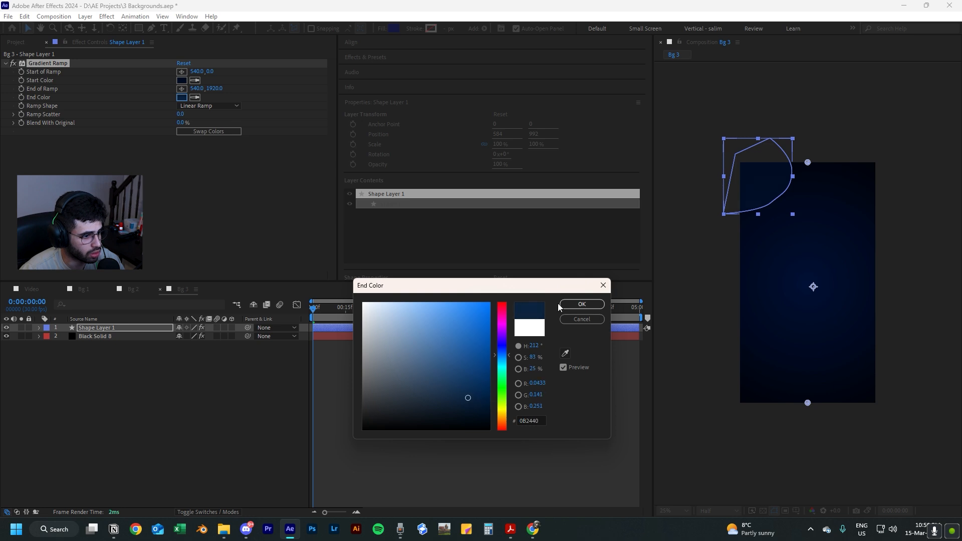
pyautogui.click(581, 304)
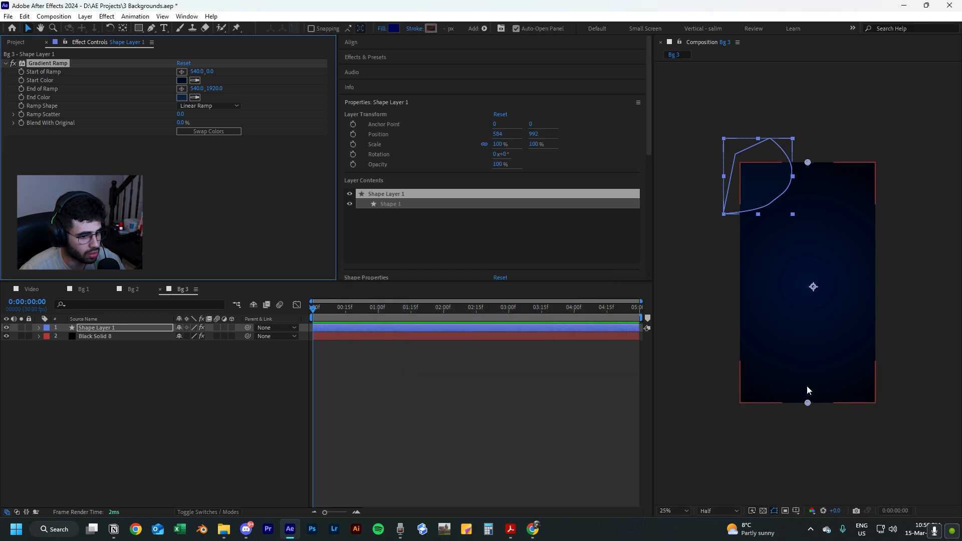
# Position the ramp around the upper-left blob, with its start at about 212, 68 and its end at about -32, 500.
pyautogui.moveTo(807, 404); pyautogui.dragTo(726, 246)
pyautogui.moveTo(806, 162); pyautogui.dragTo(764, 176)
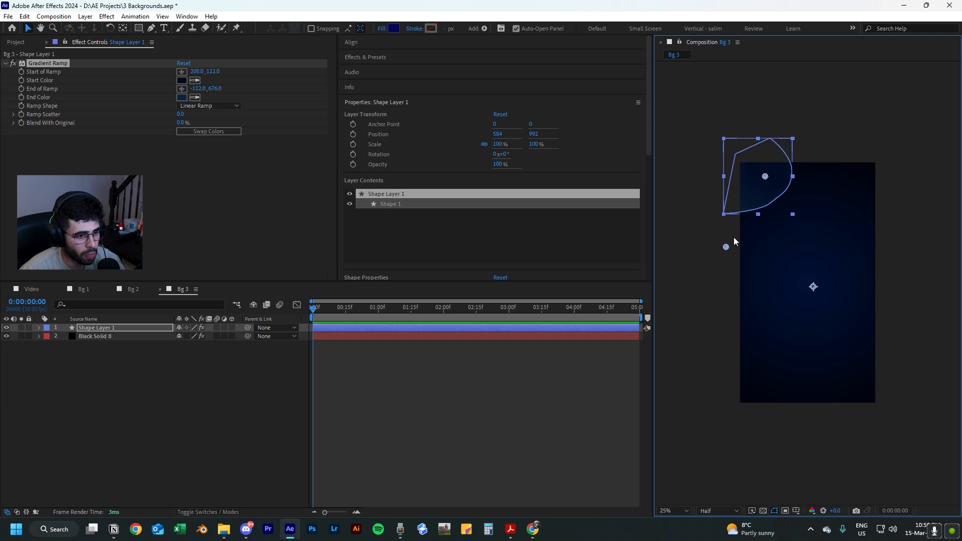
pyautogui.moveTo(726, 246); pyautogui.dragTo(748, 212)
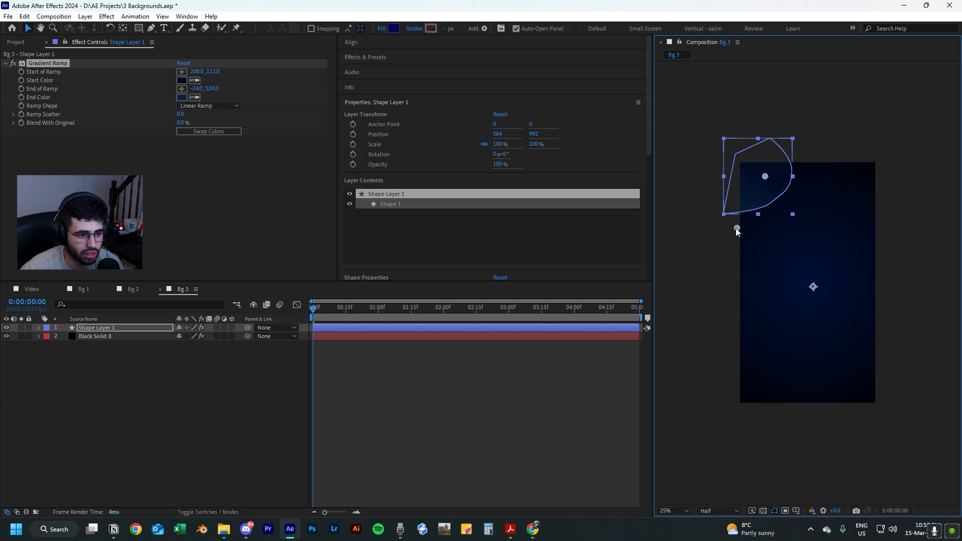
pyautogui.moveTo(735, 227); pyautogui.dragTo(738, 235)
pyautogui.moveTo(767, 178); pyautogui.dragTo(787, 136)
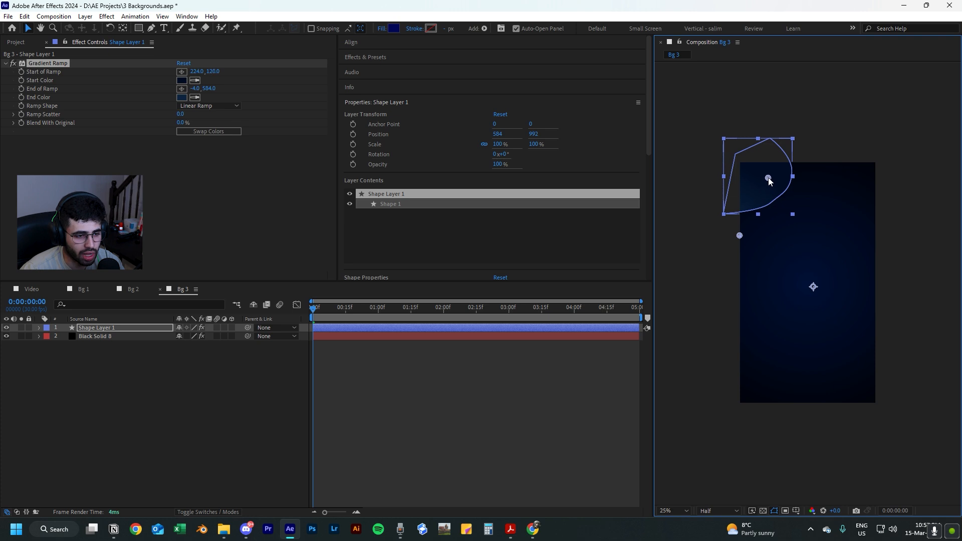
pyautogui.moveTo(769, 179); pyautogui.dragTo(768, 177)
pyautogui.moveTo(740, 236); pyautogui.dragTo(735, 231)
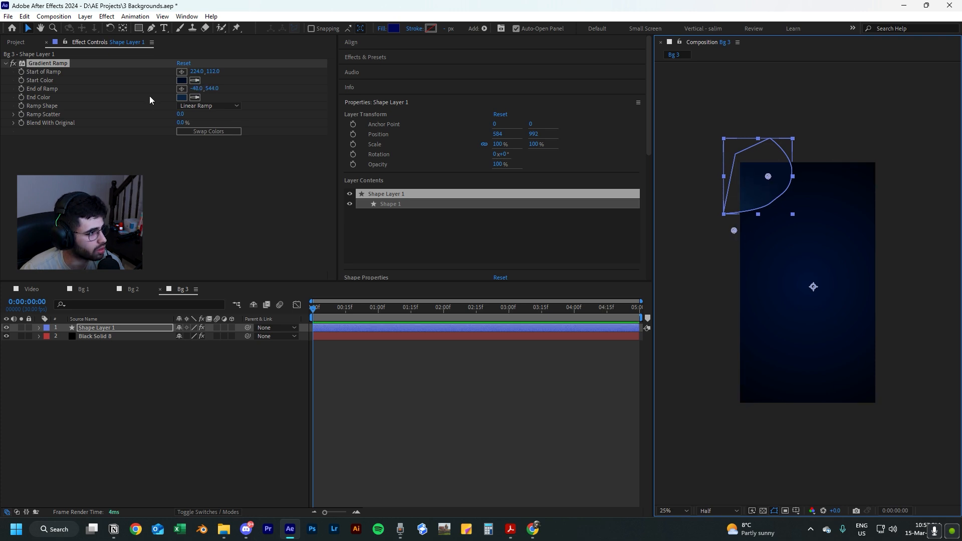
pyautogui.click(757, 187)
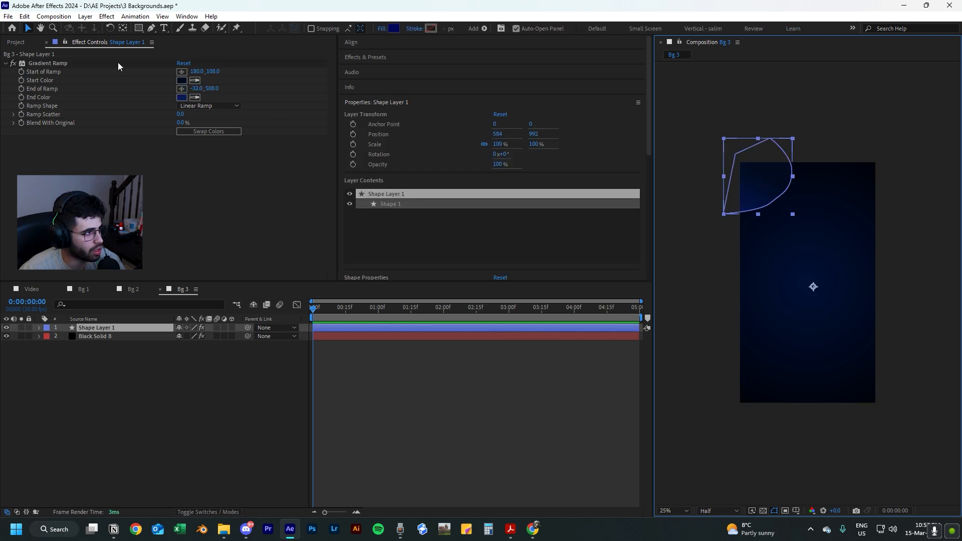
pyautogui.click(72, 64)
pyautogui.moveTo(763, 178); pyautogui.dragTo(767, 173)
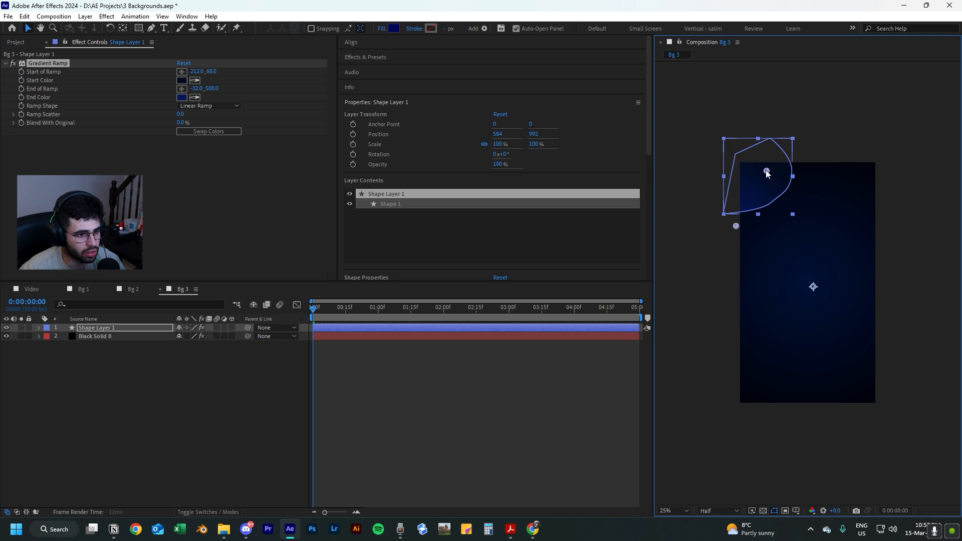
# Draw a second closed, curved blob shape on a new layer with the Pen tool over the frame's right edge.
pyautogui.click(552, 451)
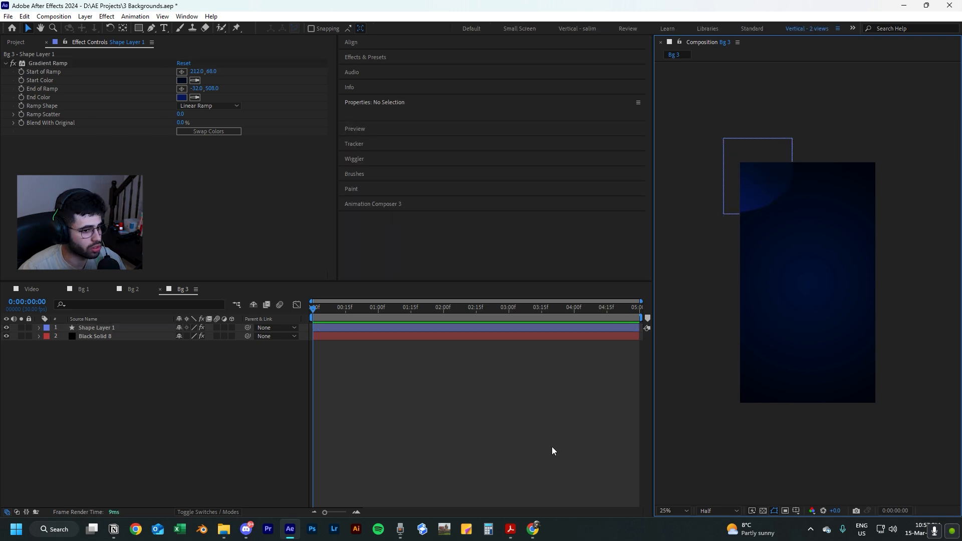
pyautogui.click(151, 28)
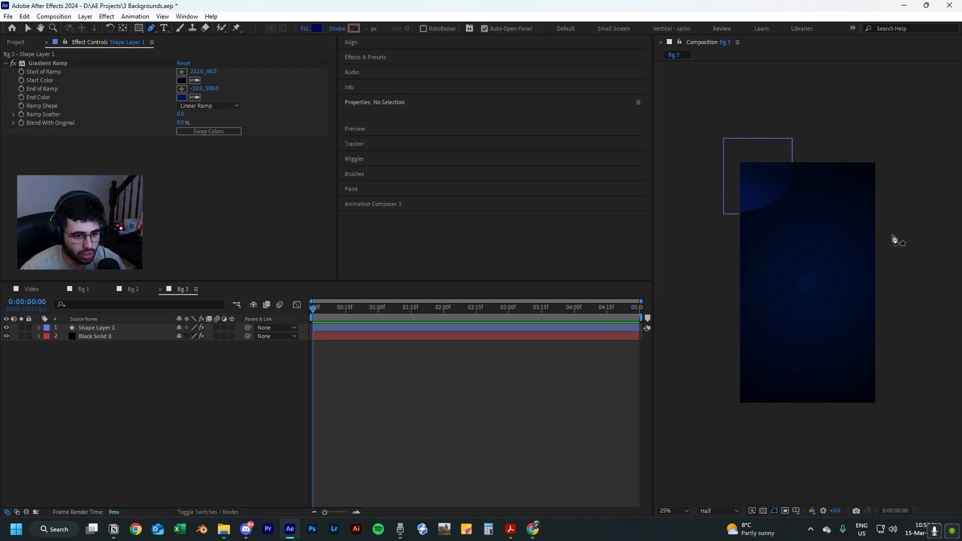
pyautogui.click(891, 235)
pyautogui.moveTo(856, 255); pyautogui.dragTo(852, 266)
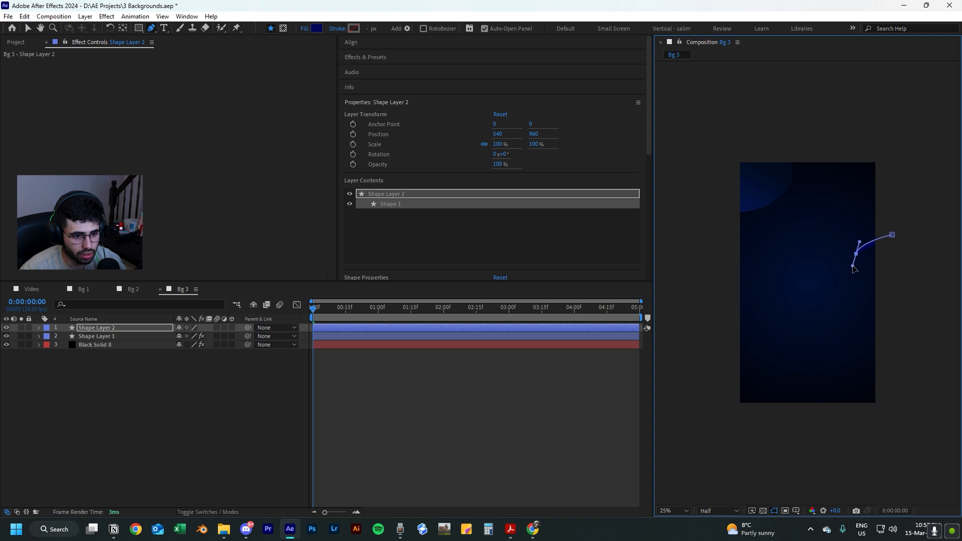
pyautogui.click(846, 286)
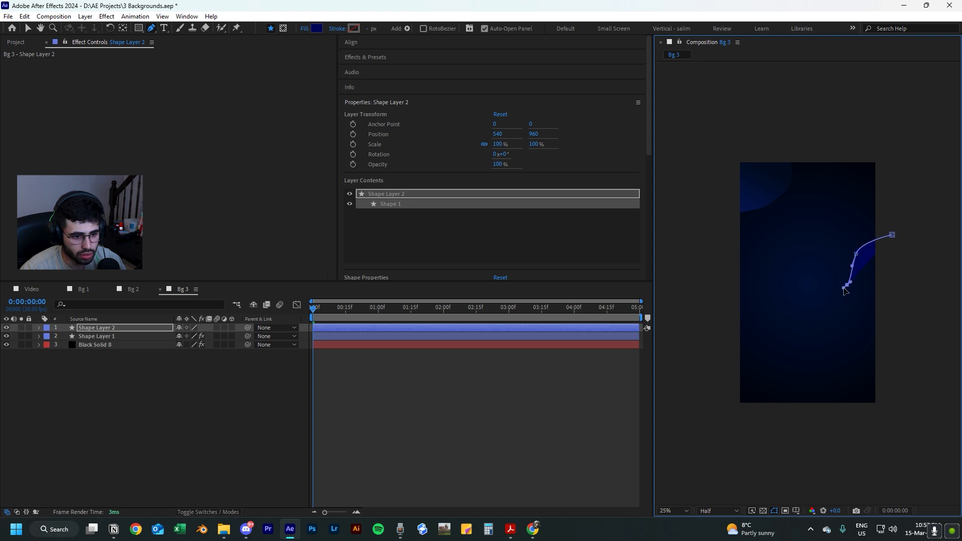
pyautogui.click(855, 312)
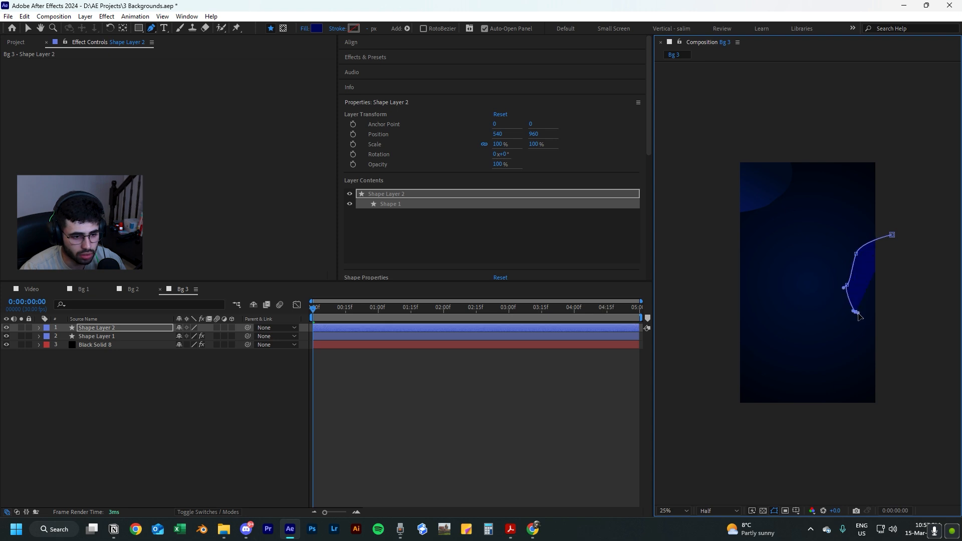
pyautogui.click(905, 317)
pyautogui.moveTo(930, 290); pyautogui.dragTo(934, 271)
pyautogui.click(926, 239)
pyautogui.click(893, 235)
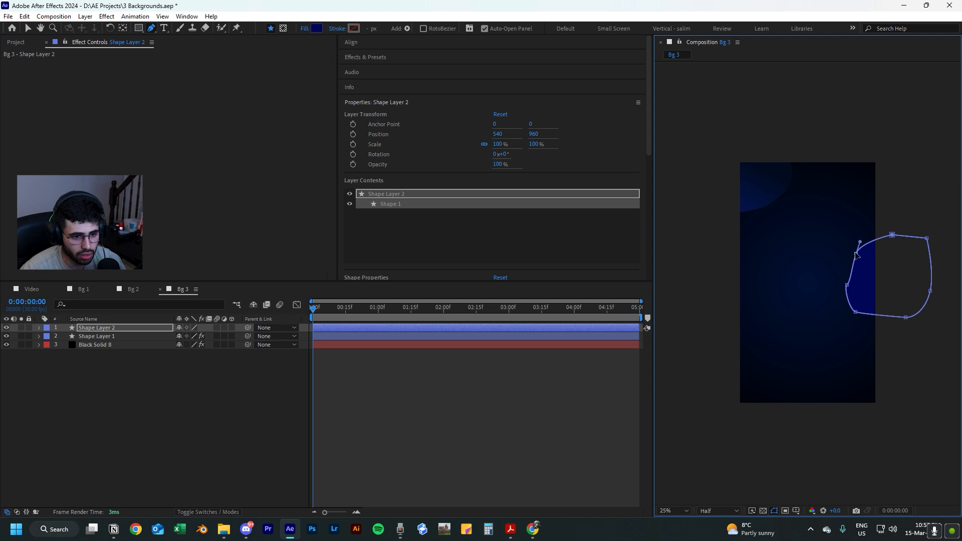
# Shift the upper-left vertex of the right-edge blob slightly inward to refine its curve.
pyautogui.click(860, 256)
pyautogui.moveTo(861, 255); pyautogui.dragTo(862, 256)
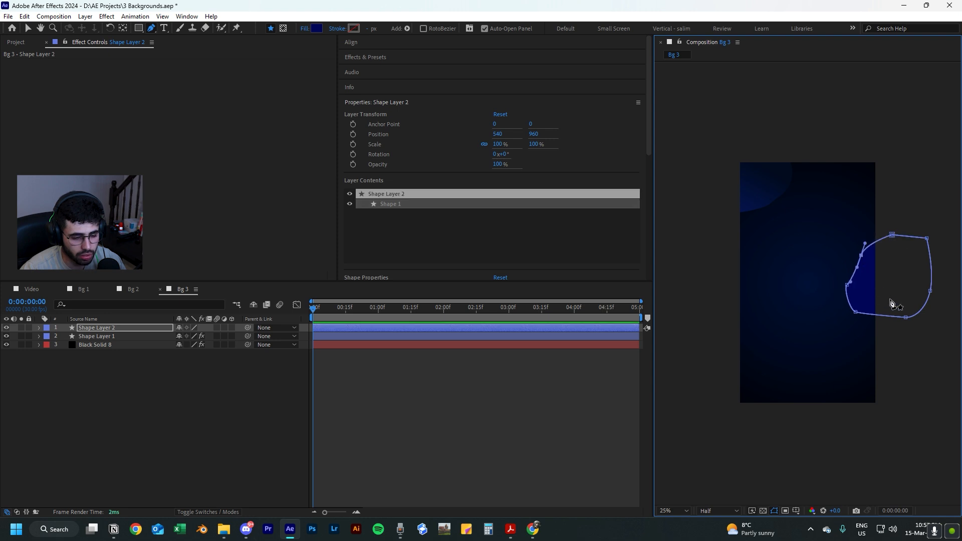
pyautogui.click(888, 371)
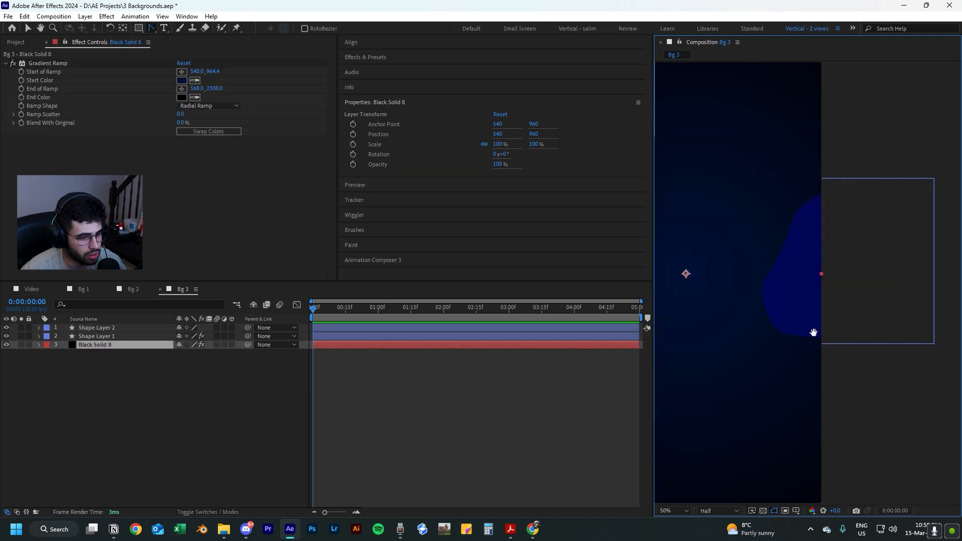
pyautogui.moveTo(814, 333); pyautogui.dragTo(782, 337)
pyautogui.scroll(-1, 772, 313)
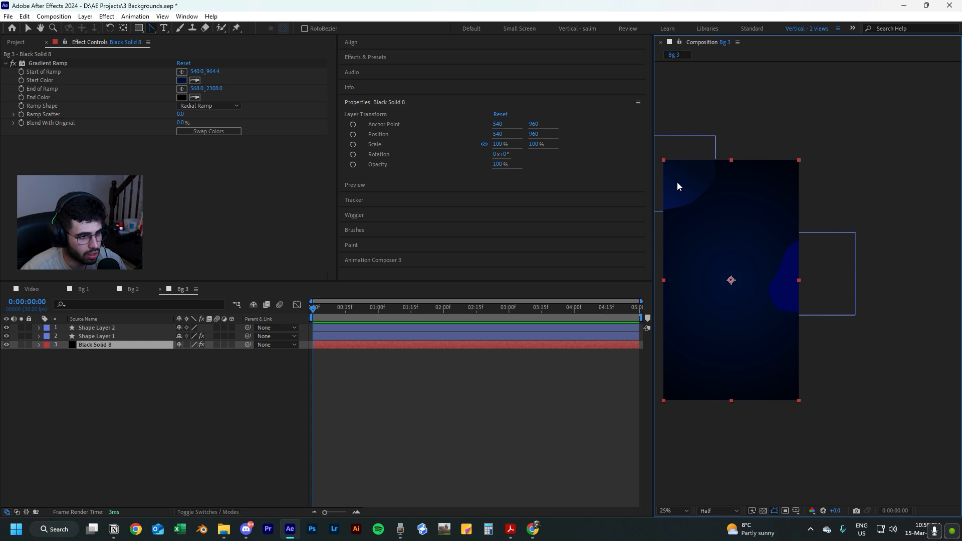
# Copy the Gradient Ramp effect from the upper-left blob's layer to the right-edge blob's layer.
pyautogui.click(83, 336)
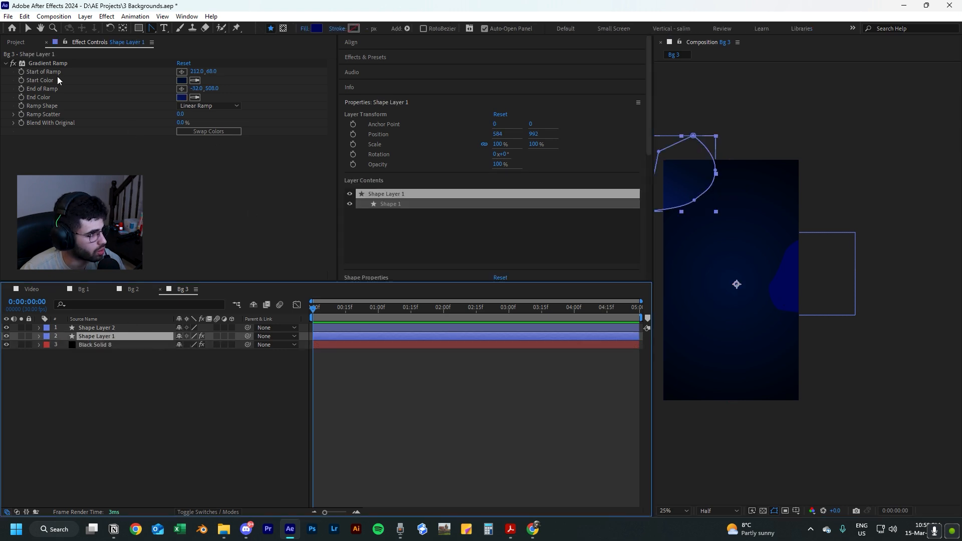
pyautogui.click(114, 328)
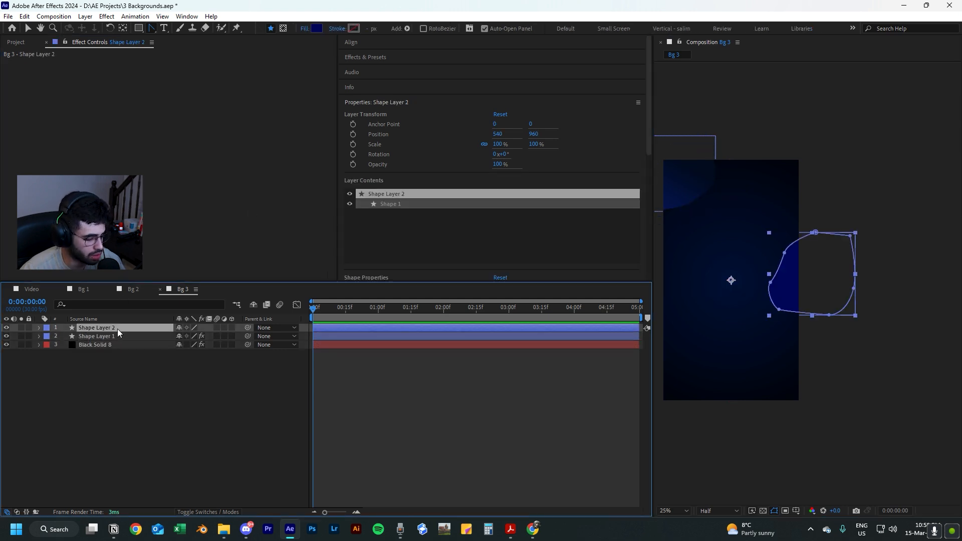
pyautogui.hotkey('ctrl', 'v')
# Position the right-edge blob's ramp, with its start at about 1048, 708 and its end at about 916, 1280.
pyautogui.moveTo(659, 224); pyautogui.dragTo(768, 341)
pyautogui.moveTo(690, 169); pyautogui.dragTo(795, 248)
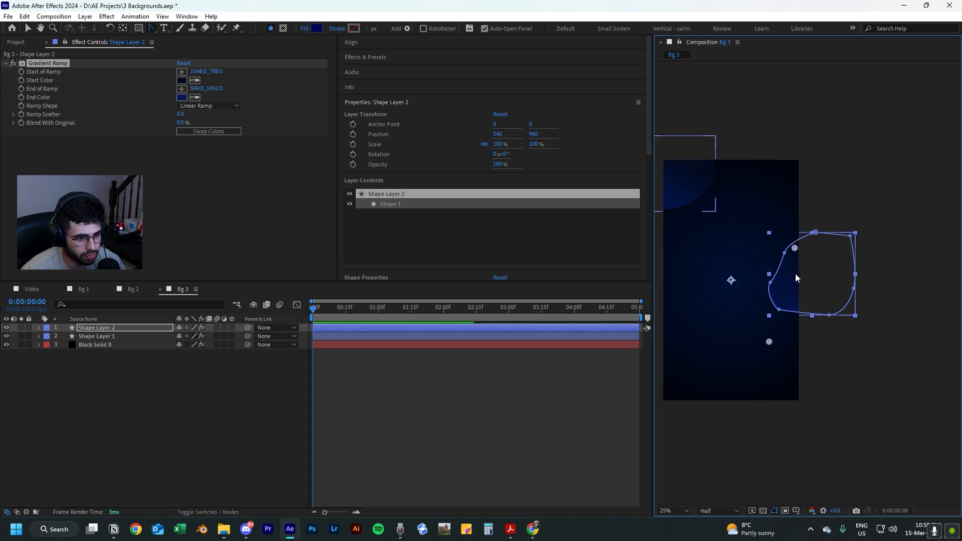
pyautogui.moveTo(769, 341); pyautogui.dragTo(774, 353)
pyautogui.click(845, 355)
# Draw a third closed, wavy blob shape on a new layer with the Pen tool over the frame's lower-left corner.
pyautogui.moveTo(779, 317); pyautogui.dragTo(826, 353)
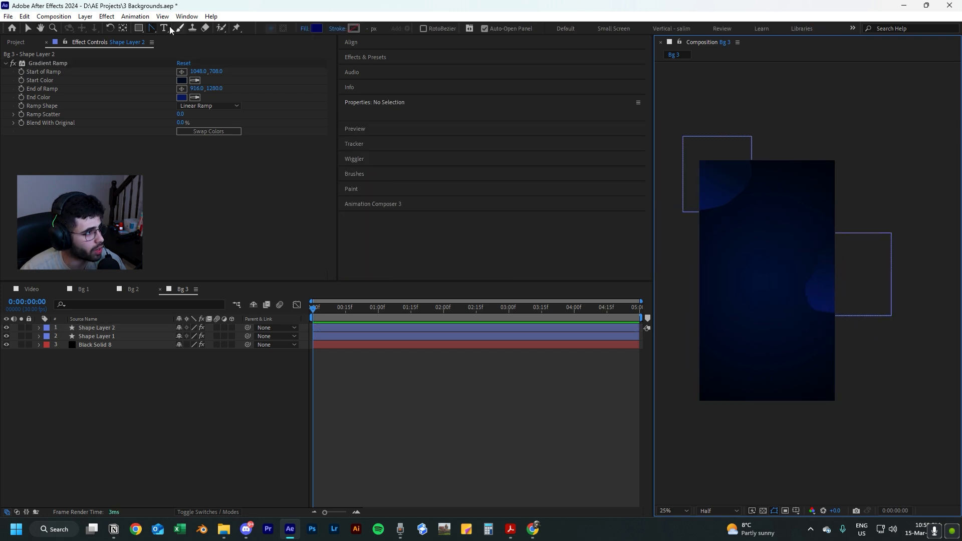
pyautogui.click(151, 29)
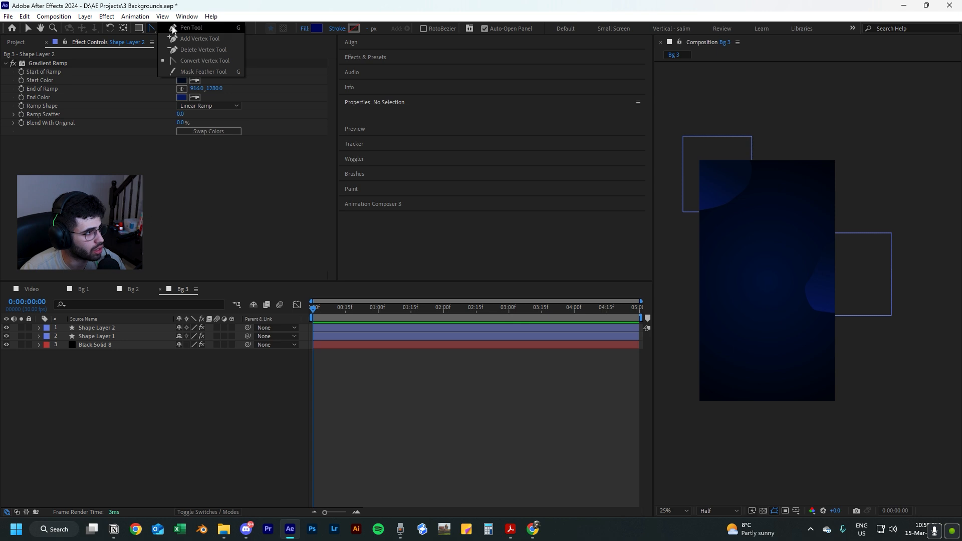
pyautogui.click(172, 29)
pyautogui.moveTo(756, 315); pyautogui.dragTo(794, 266)
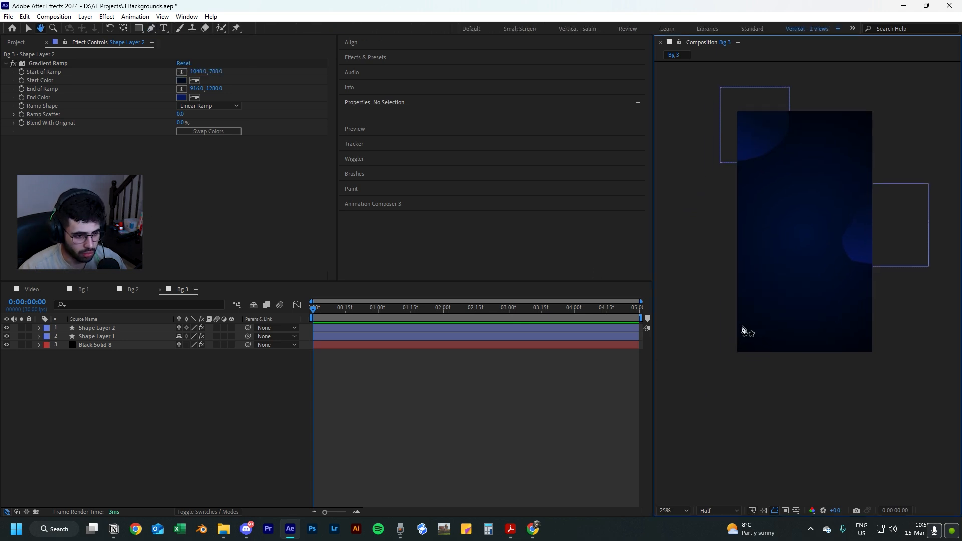
pyautogui.click(700, 303)
pyautogui.moveTo(744, 291); pyautogui.dragTo(786, 385)
pyautogui.moveTo(750, 383); pyautogui.dragTo(734, 388)
pyautogui.click(700, 378)
pyautogui.click(699, 304)
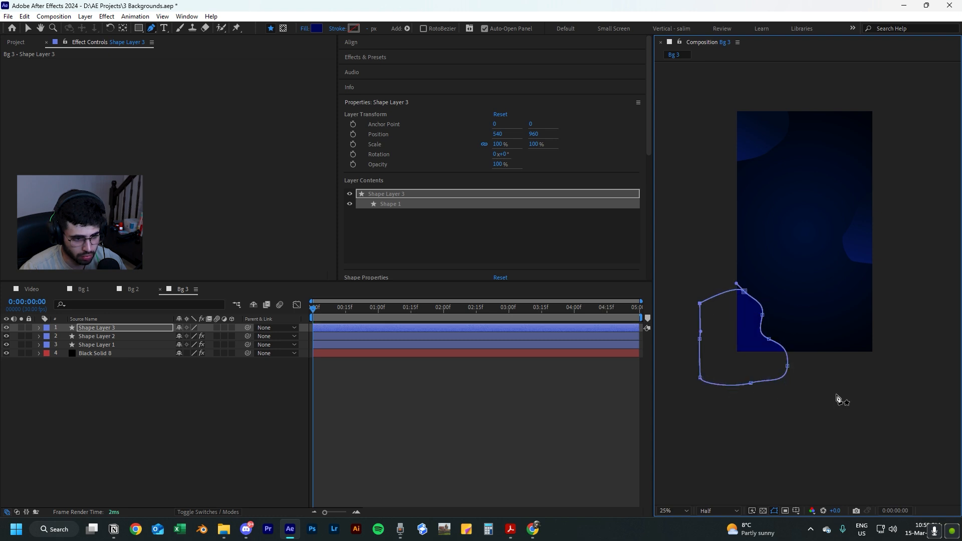
# Copy the Gradient Ramp effect from the right-edge blob's layer to the lower-left blob's layer.
pyautogui.press('v')
pyautogui.click(864, 248)
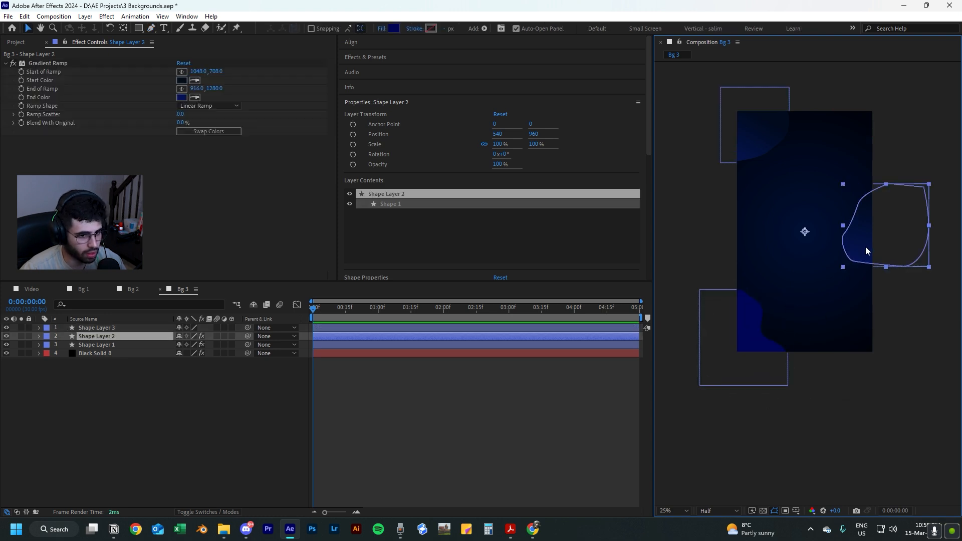
pyautogui.click(35, 64)
pyautogui.hotkey('ctrl', 'c')
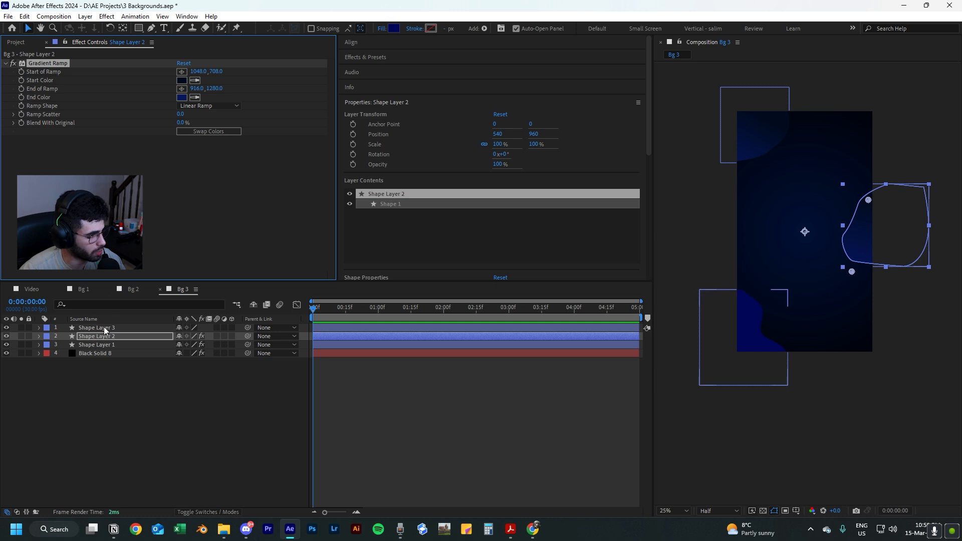
pyautogui.click(104, 327)
pyautogui.hotkey('ctrl', 'v')
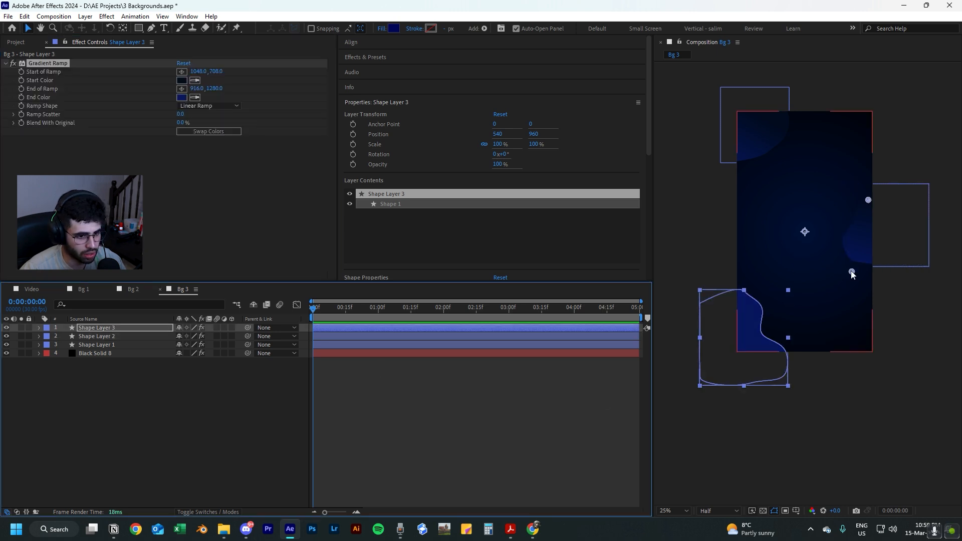
# Position the lower-left blob's gradient ramp, with its start at about 112, 1348 and its end at about 100, 2040.
pyautogui.moveTo(851, 272); pyautogui.dragTo(743, 405)
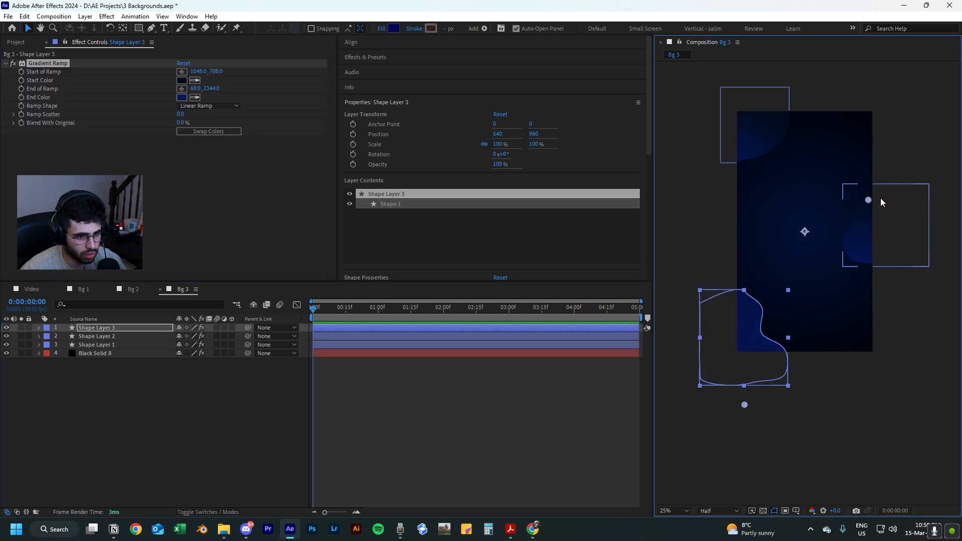
pyautogui.moveTo(868, 200); pyautogui.dragTo(751, 281)
pyautogui.moveTo(744, 404); pyautogui.dragTo(749, 367)
pyautogui.click(859, 397)
pyautogui.moveTo(859, 397); pyautogui.dragTo(837, 420)
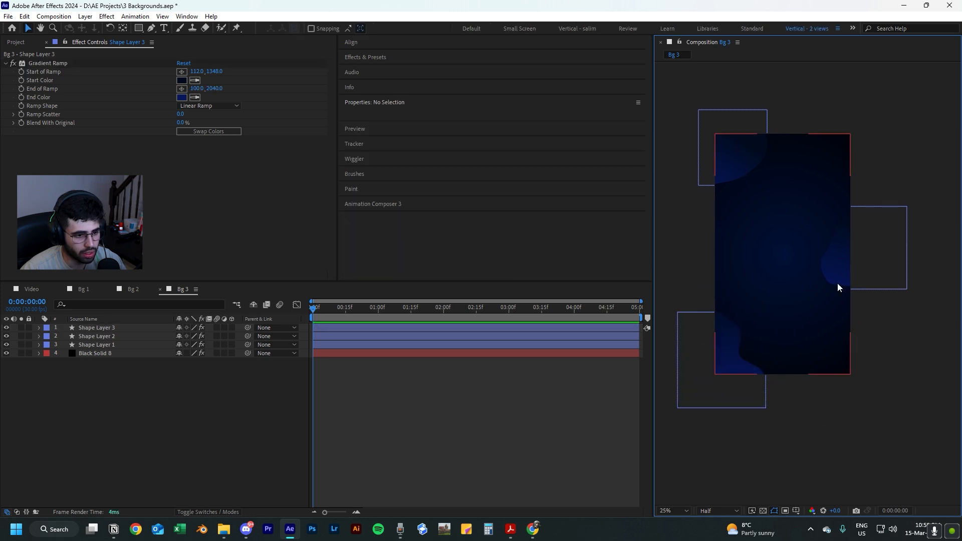
pyautogui.moveTo(812, 390); pyautogui.dragTo(816, 390)
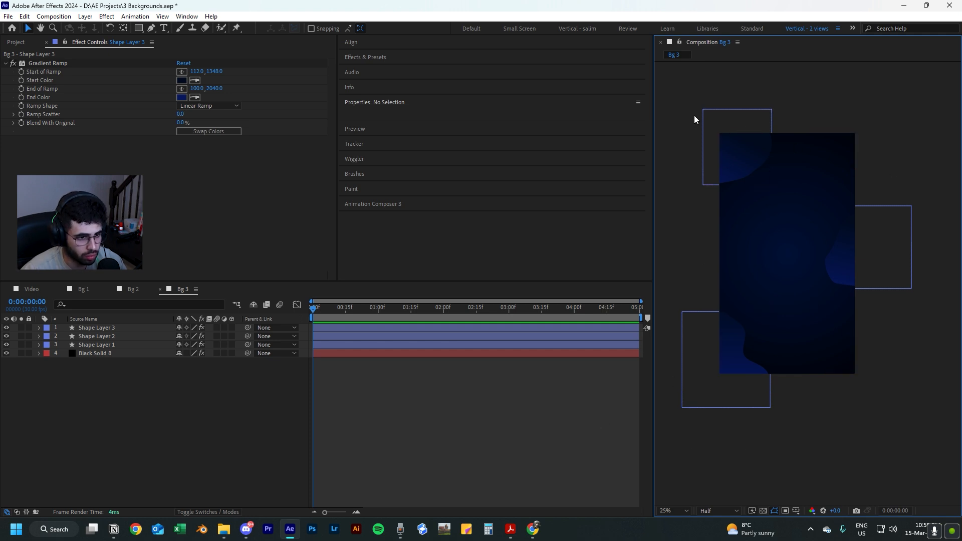
# Add the expression wiggle(0.5,20) to the Position of the lower-left blob's layer and preview the motion.
pyautogui.click(99, 360)
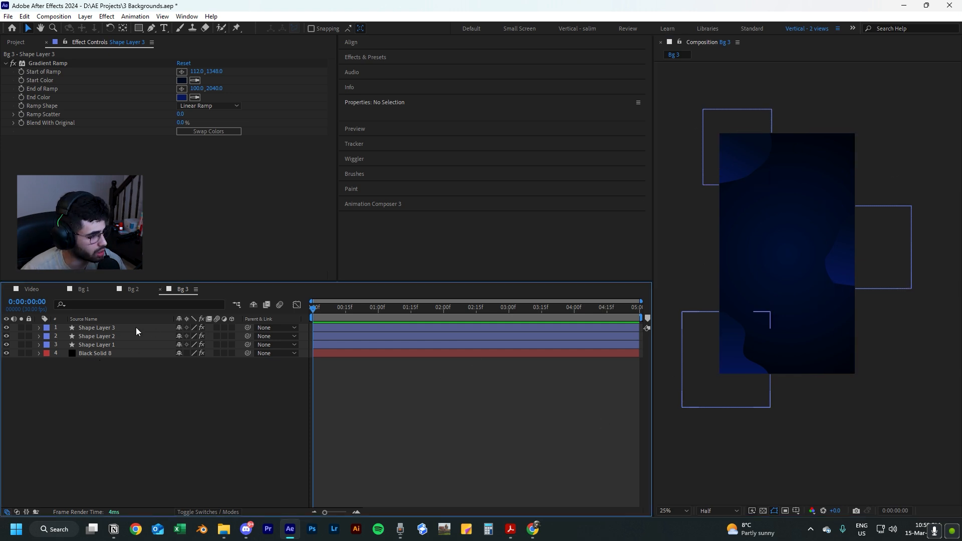
pyautogui.click(115, 327)
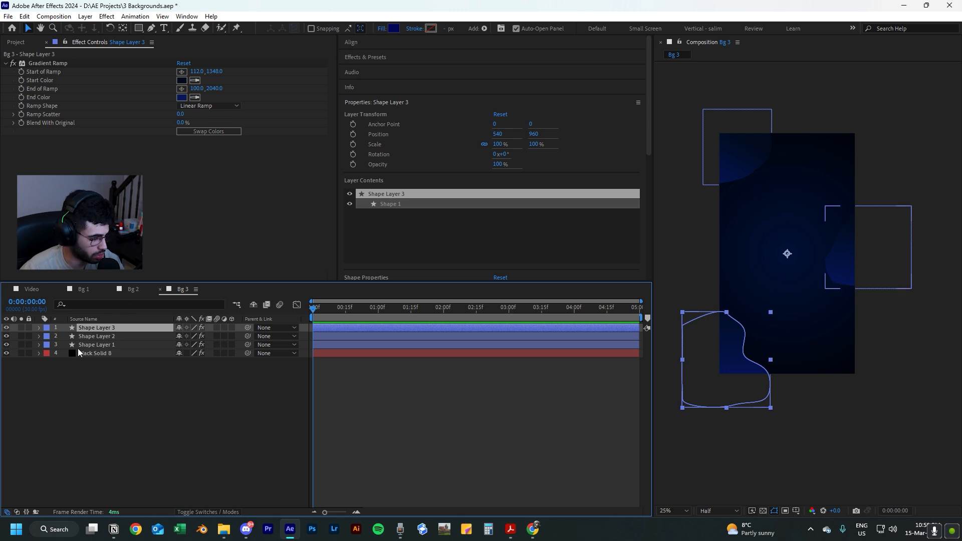
pyautogui.press('p')
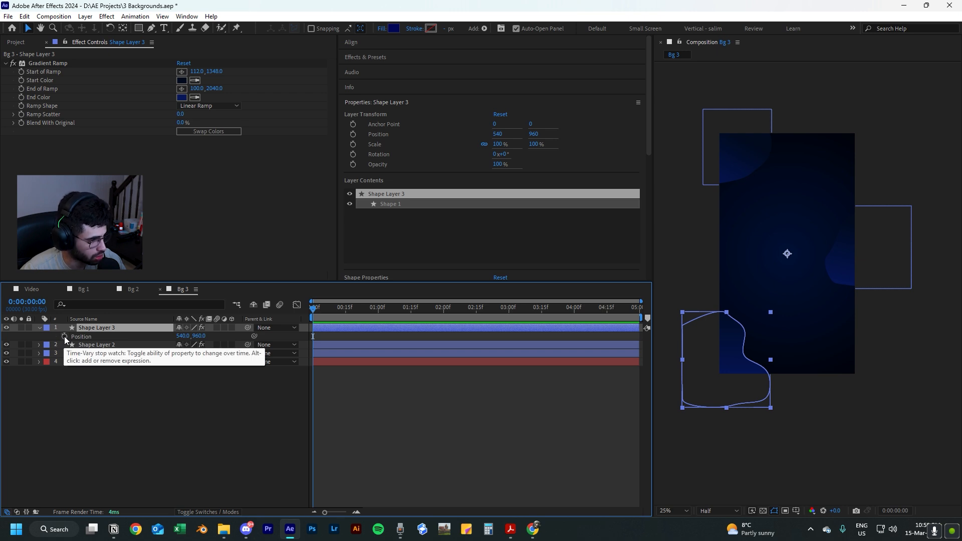
pyautogui.keyDown('alt'); pyautogui.click(65, 341); pyautogui.keyUp('alt')
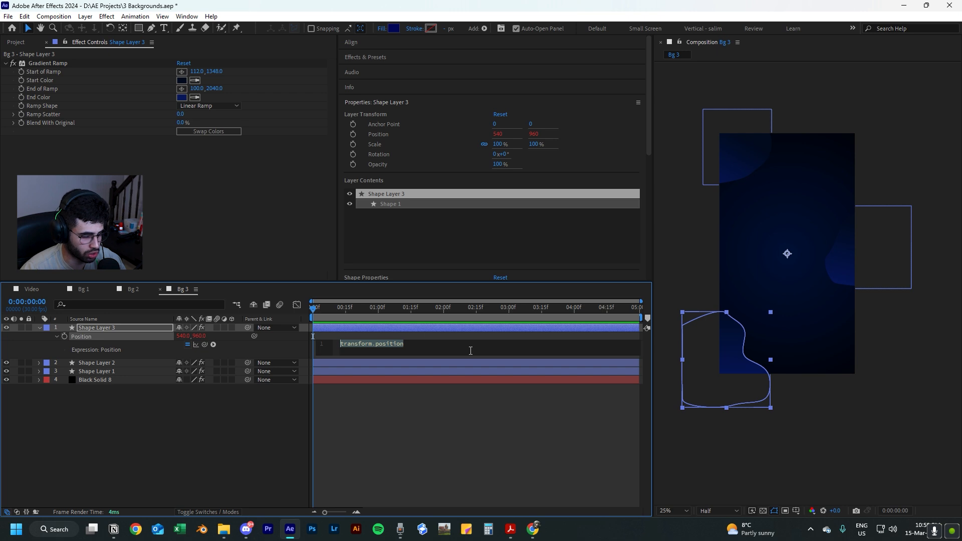
pyautogui.press('BackSpace')
pyautogui.write('wig')
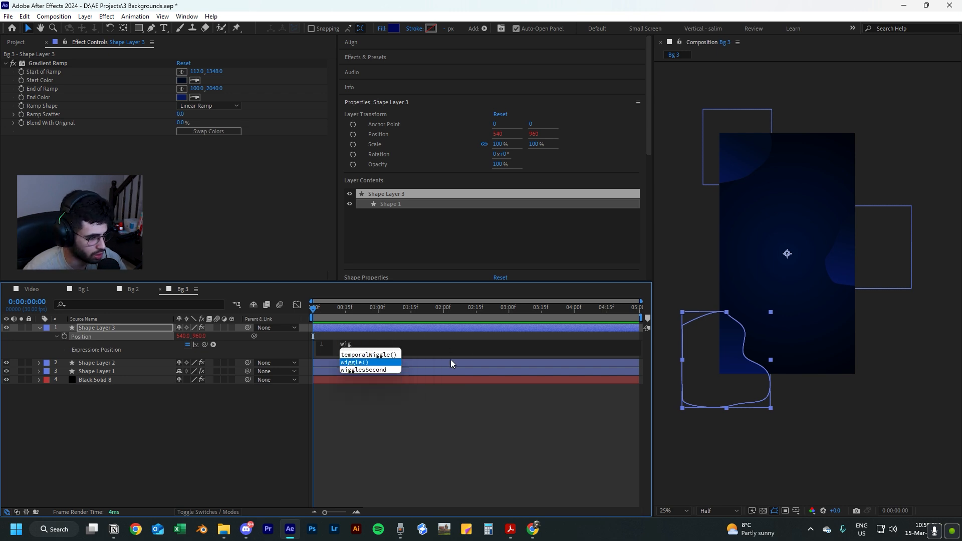
pyautogui.press('Return')
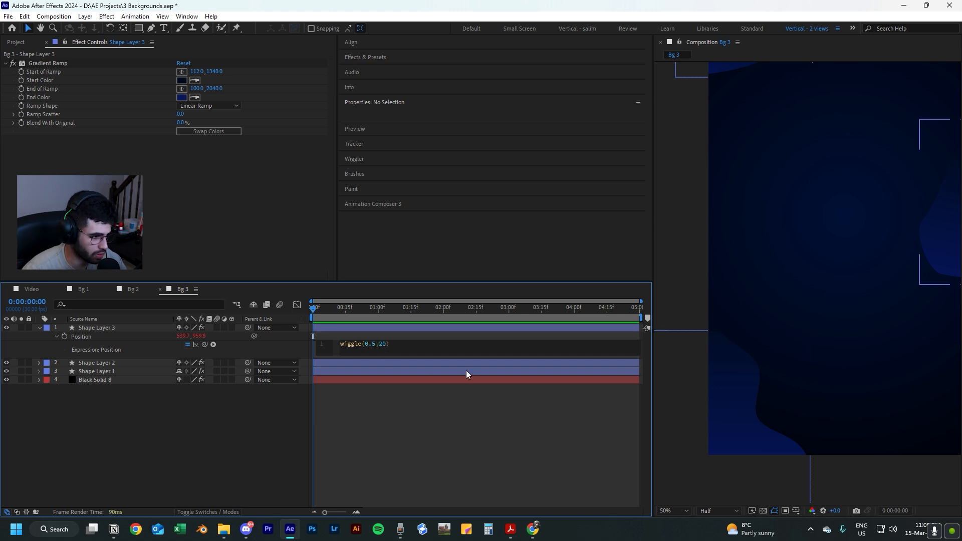
pyautogui.click(437, 386)
pyautogui.press('space')
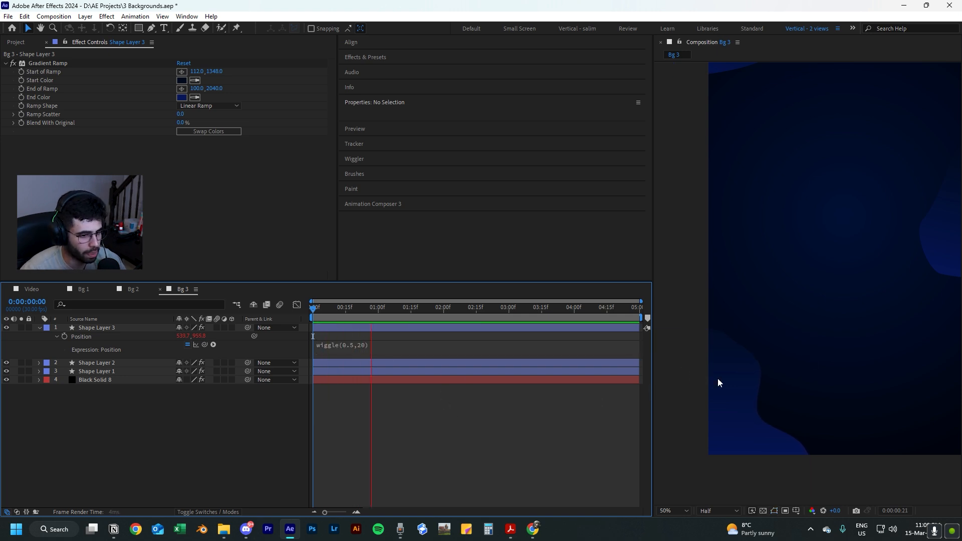
pyautogui.scroll(-2, 741, 398)
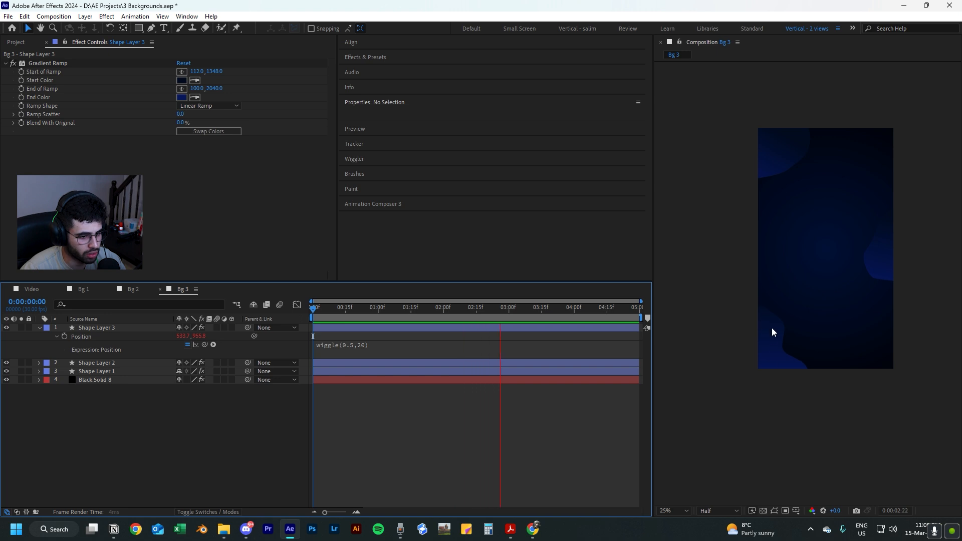
pyautogui.press('space')
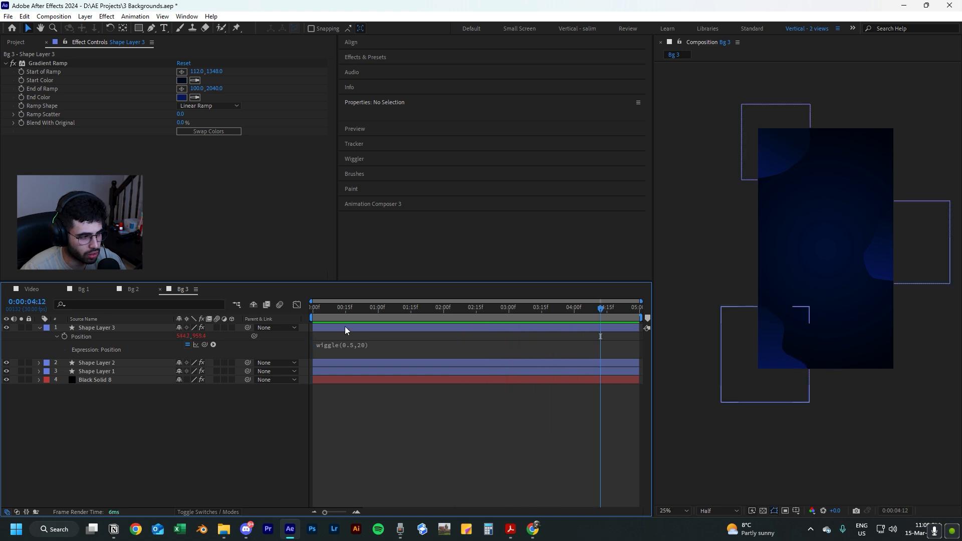
# Try a frequency of 10 in the lower-left blob's wiggle expression and preview it from the start.
pyautogui.click(356, 345)
pyautogui.click(375, 344)
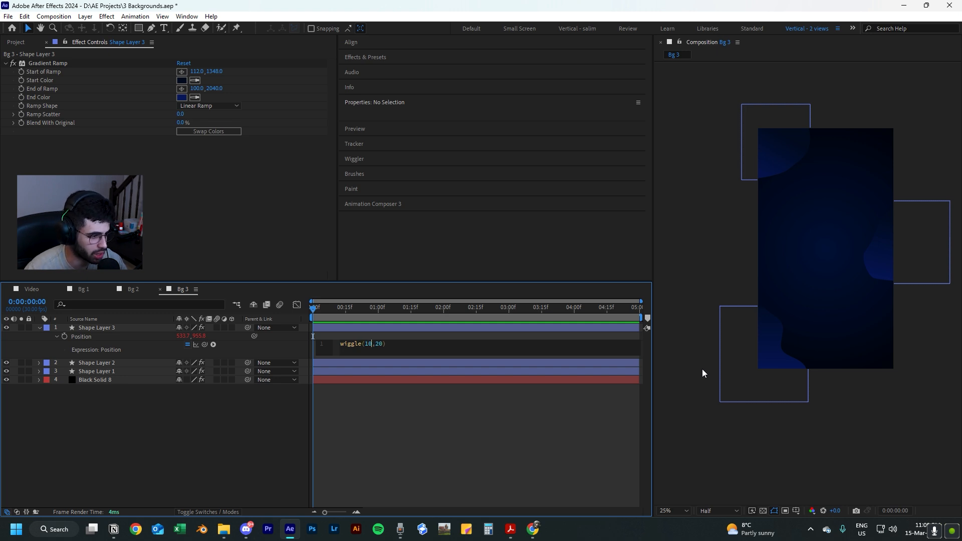
pyautogui.click(390, 411)
pyautogui.moveTo(349, 308); pyautogui.dragTo(296, 309)
pyautogui.press('space')
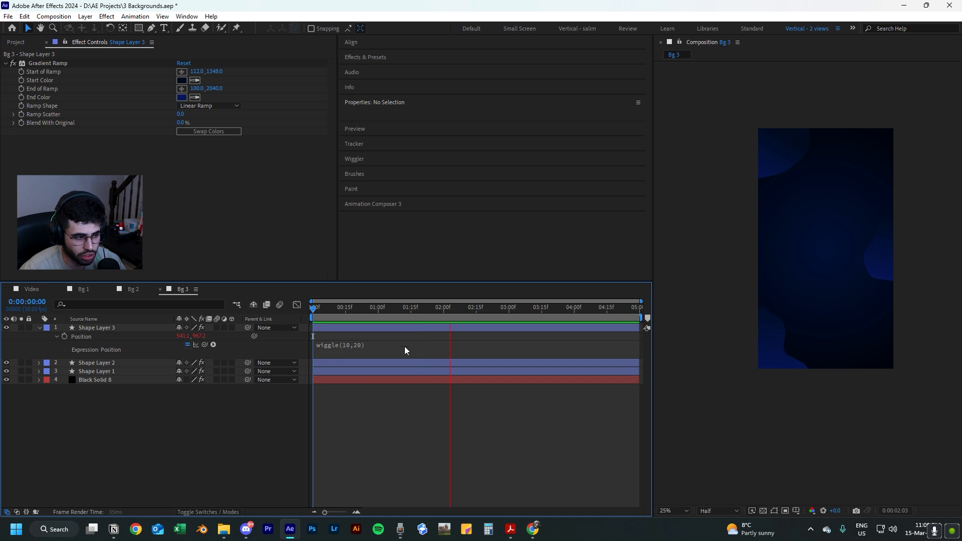
pyautogui.press('space')
# Try a frequency of 1 in the lower-left blob's wiggle expression and preview the motion.
pyautogui.click(353, 347)
pyautogui.click(371, 346)
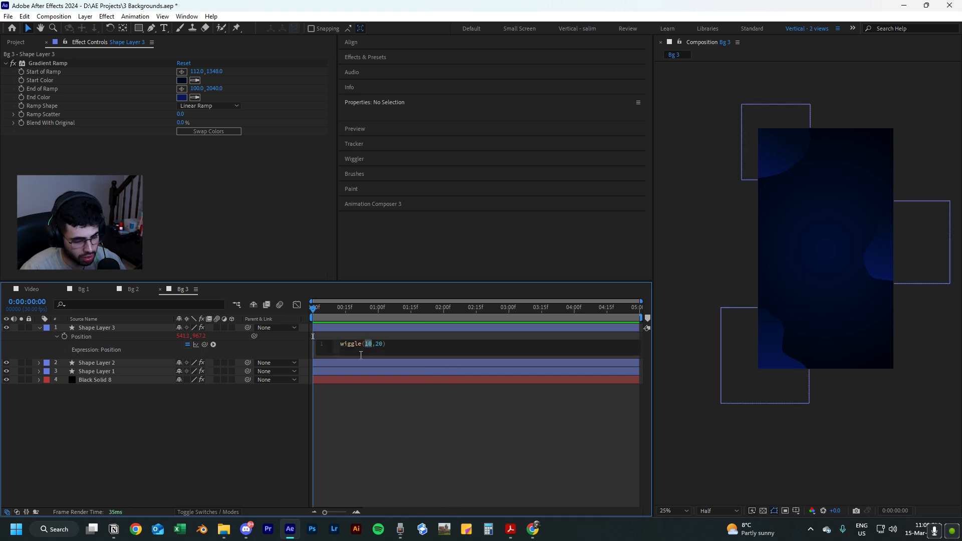
pyautogui.click(402, 420)
pyautogui.press('space')
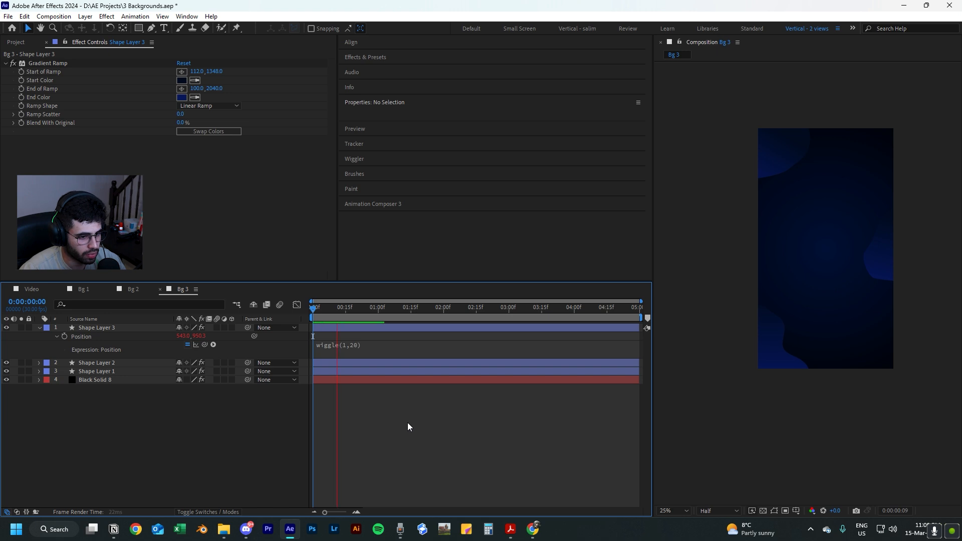
# Set the frequency in the lower-left blob's wiggle expression to 0.7 and preview it from the start.
pyautogui.click(341, 346)
pyautogui.click(369, 344)
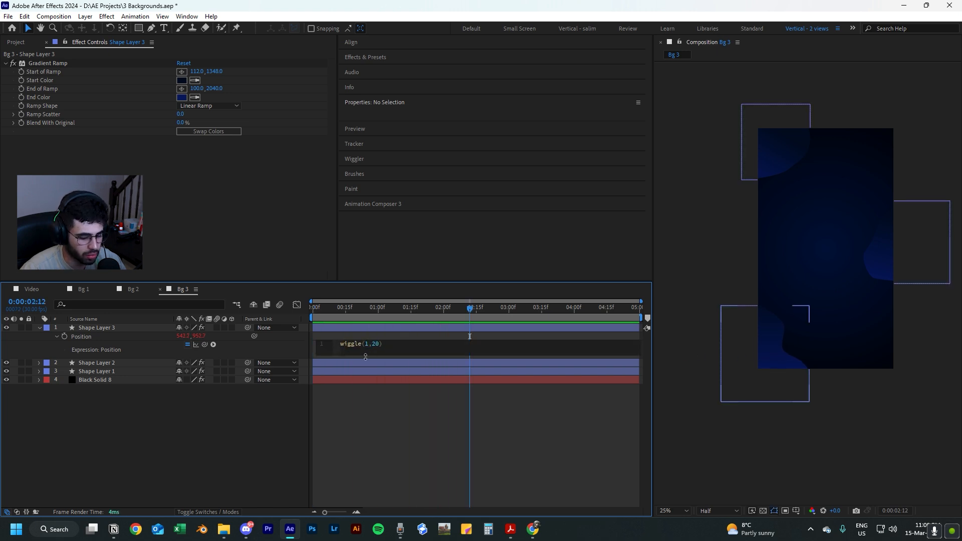
pyautogui.click(364, 335)
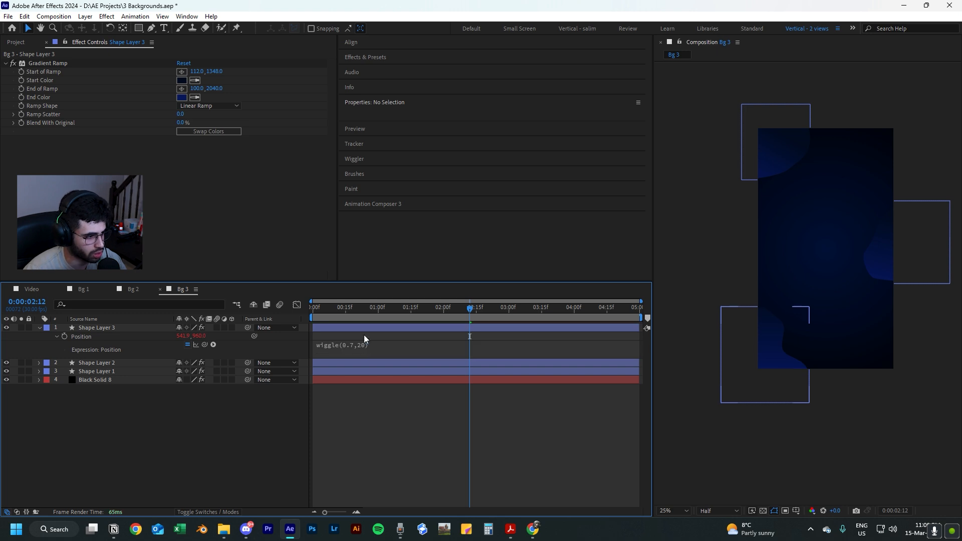
pyautogui.moveTo(346, 309); pyautogui.dragTo(287, 316)
pyautogui.press('space')
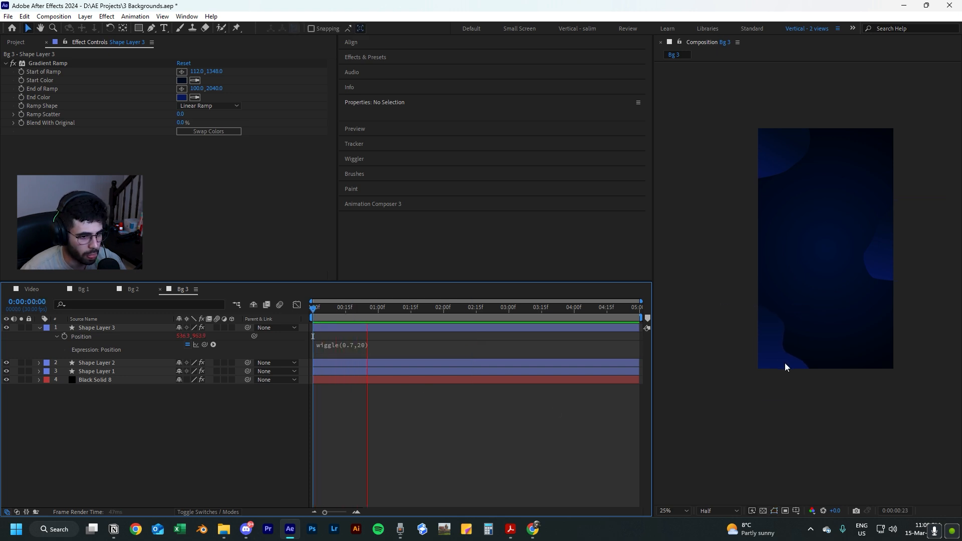
pyautogui.press('space')
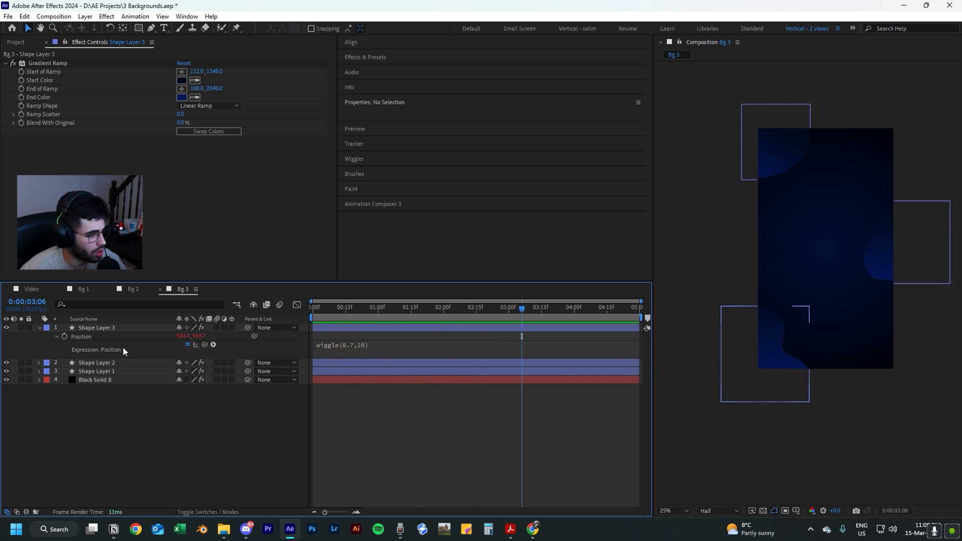
# Copy the wiggle(0.7,20) expression from the lower-left blob's Position to the Position of the right-edge blob's layer.
pyautogui.click(333, 347)
pyautogui.hotkey('ctrl', 'c')
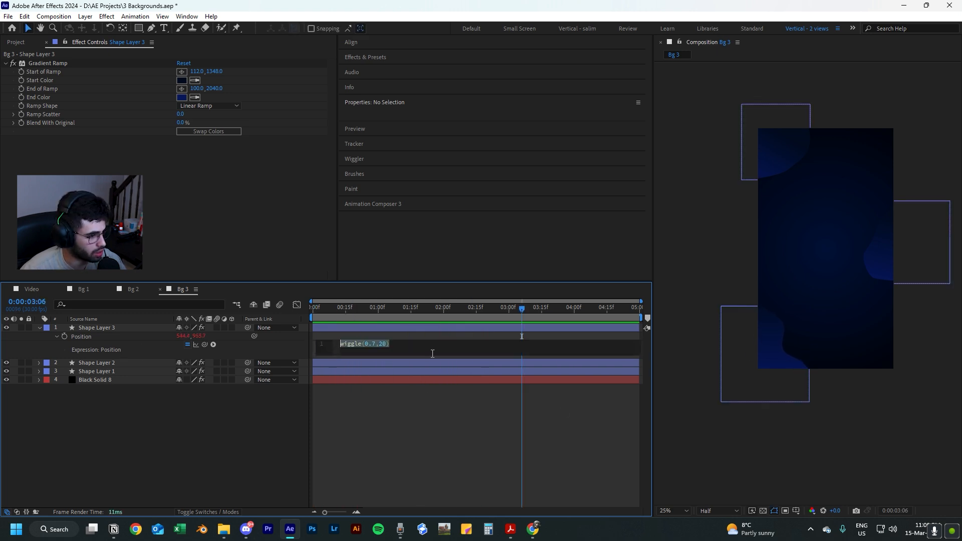
pyautogui.click(400, 438)
pyautogui.click(93, 363)
pyautogui.keyDown('shift'); pyautogui.click(98, 370); pyautogui.keyUp('shift')
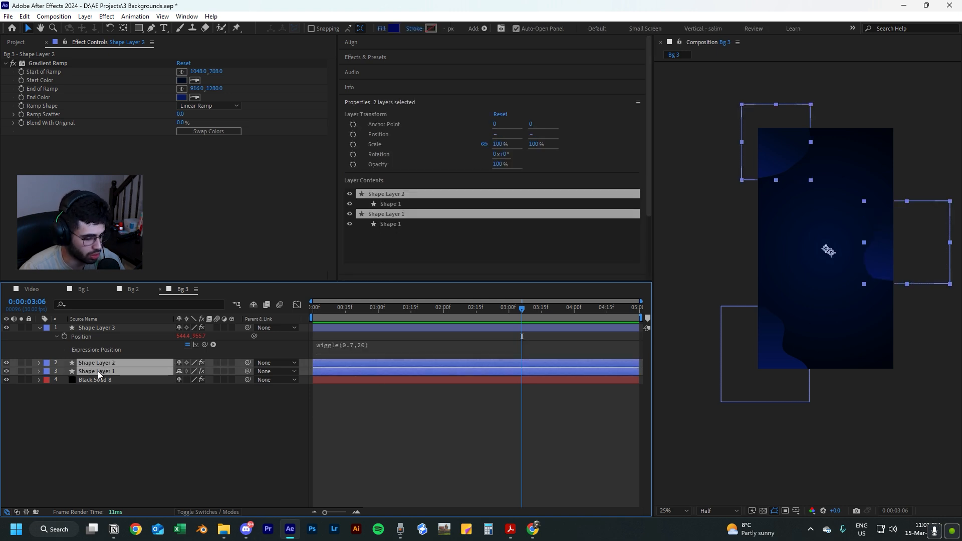
pyautogui.press('p')
pyautogui.click(77, 396)
pyautogui.click(66, 417)
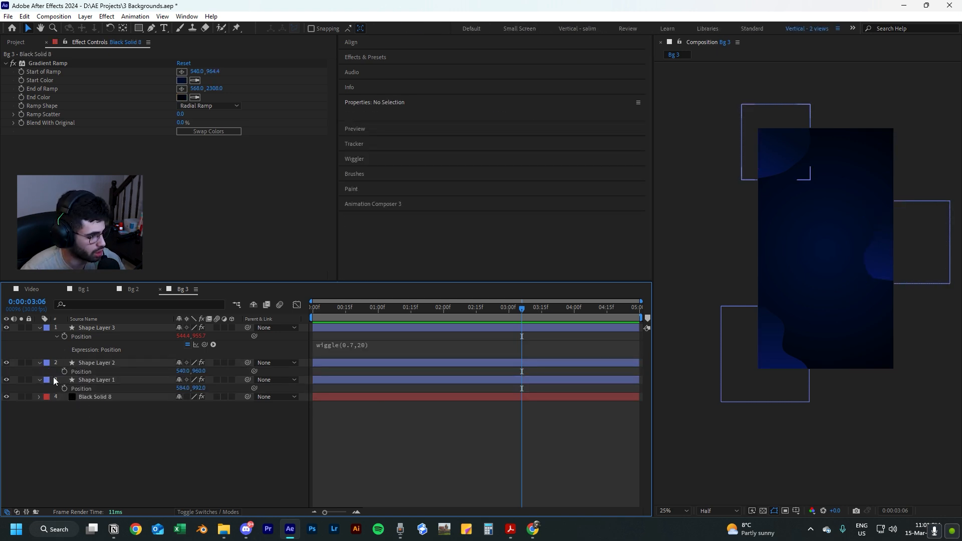
pyautogui.keyDown('alt'); pyautogui.click(65, 371); pyautogui.keyUp('alt')
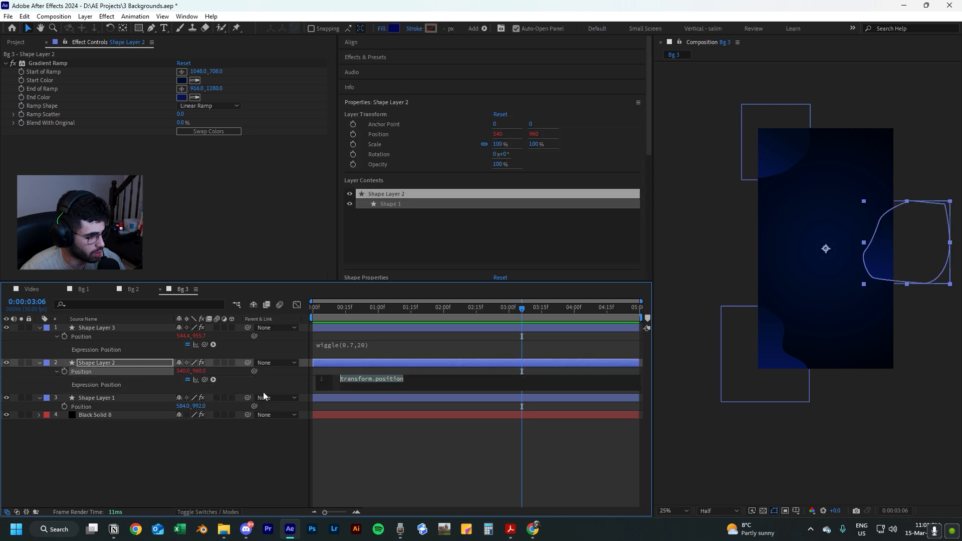
pyautogui.hotkey('ctrl', 'v')
pyautogui.click(383, 455)
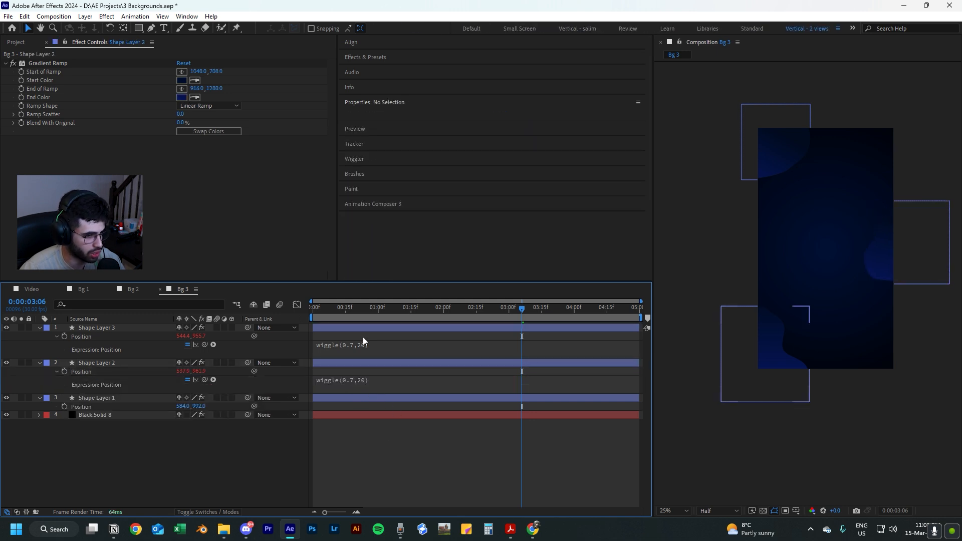
# Paste the wiggle(0.7,20) expression into the Position of the upper-left blob's layer and preview the animation.
pyautogui.keyDown('alt'); pyautogui.click(65, 405); pyautogui.keyUp('alt')
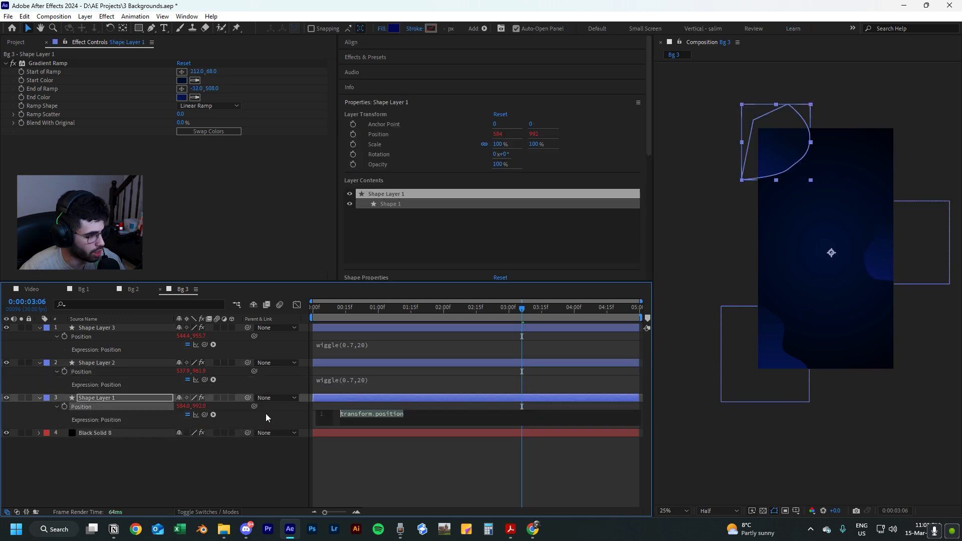
pyautogui.hotkey('ctrl', 'v')
pyautogui.click(341, 453)
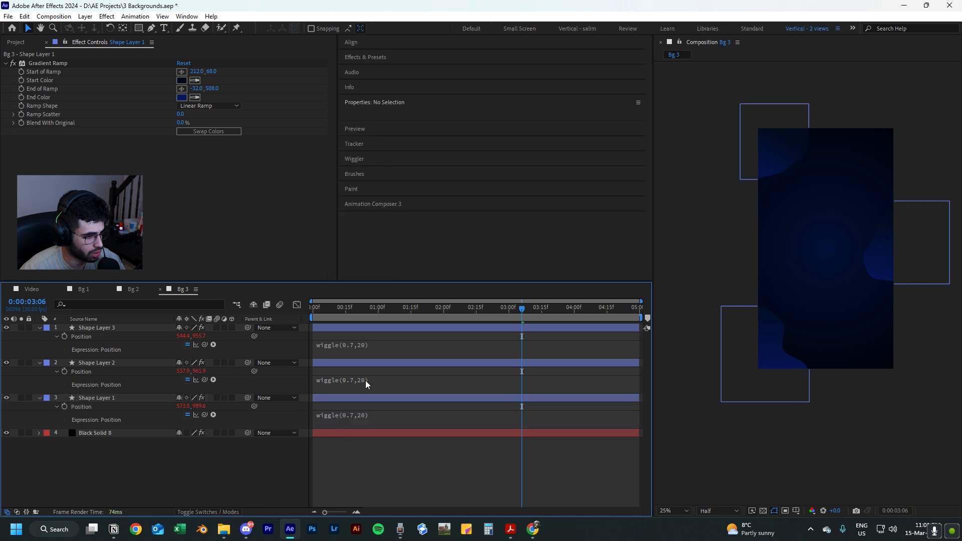
pyautogui.press('space')
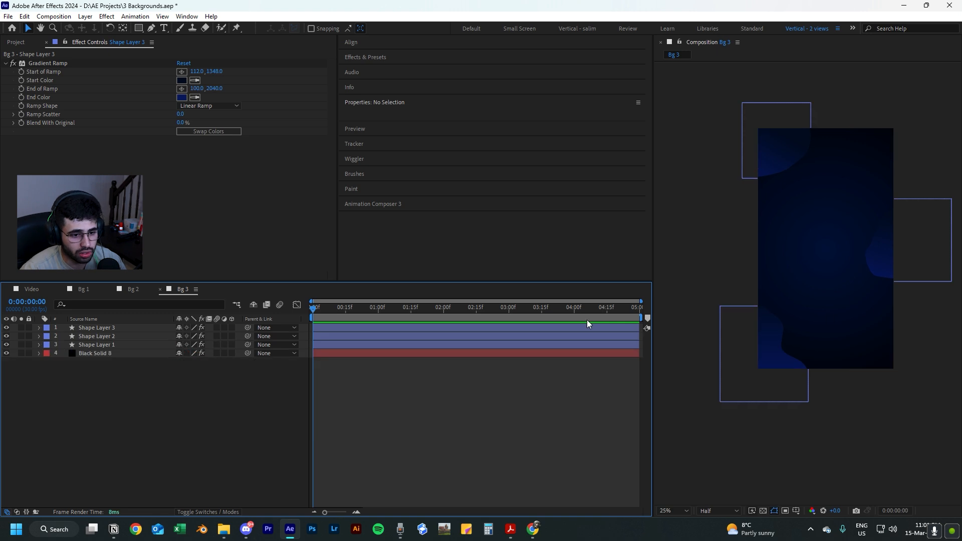
# Apply a Drop Shadow effect to the lower-left blob's layer.
pyautogui.click(103, 329)
pyautogui.hotkey('ctrl', 'space')
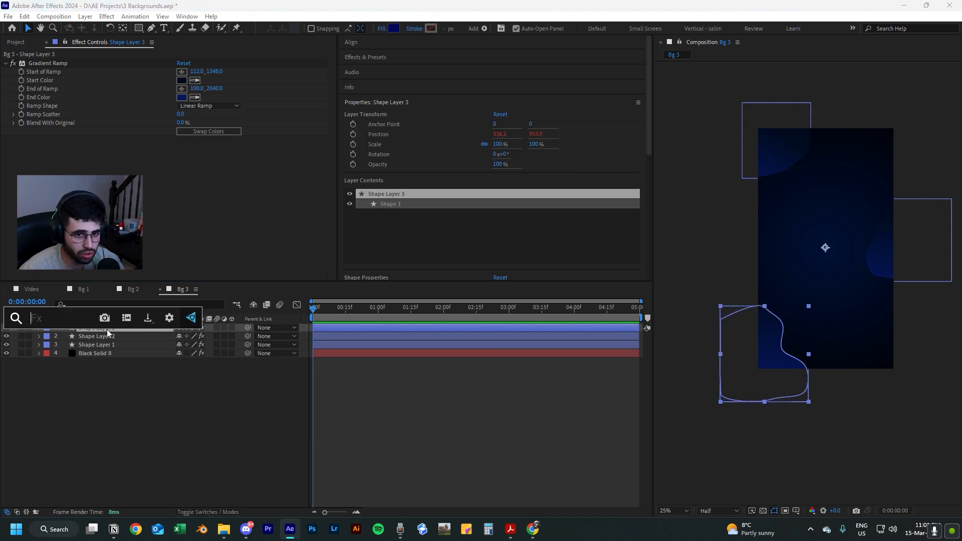
pyautogui.write('ds')
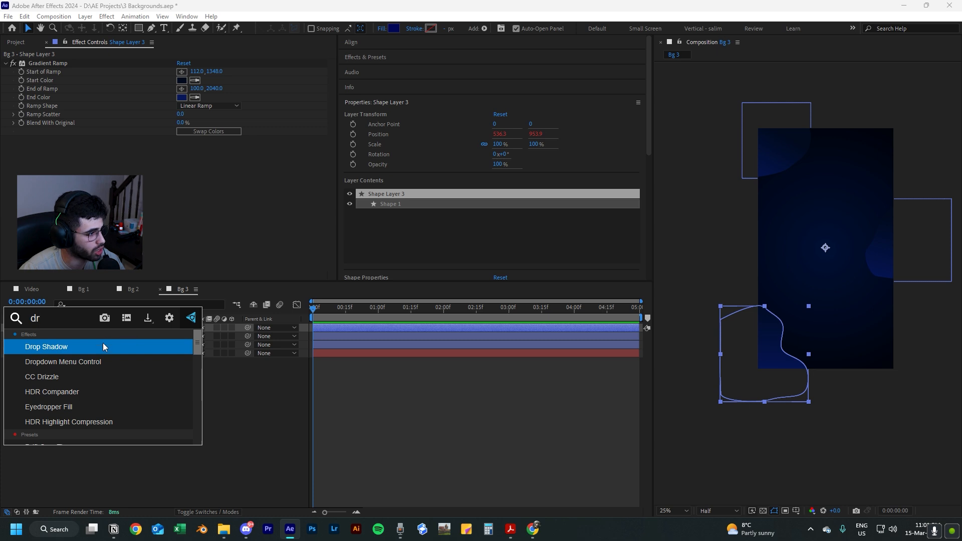
pyautogui.press('Return')
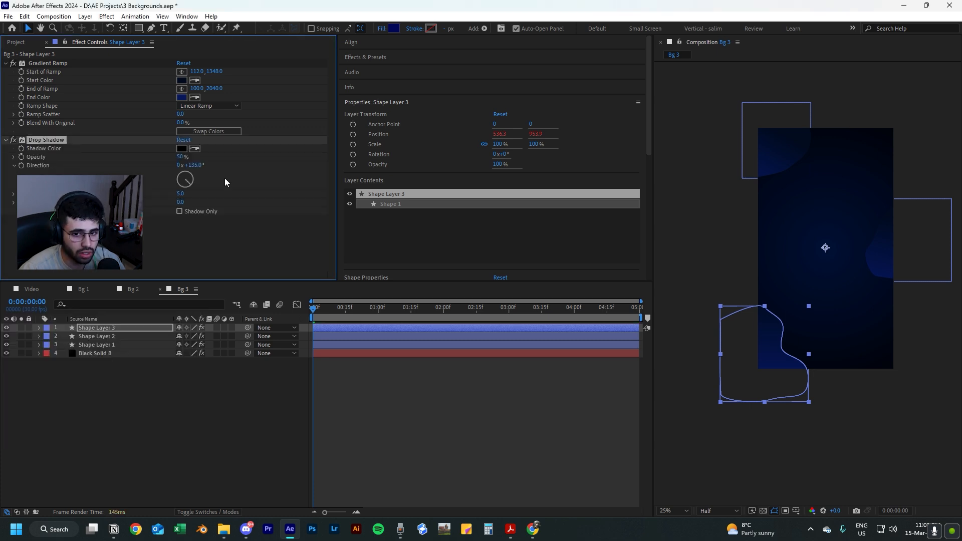
# Set the lower-left blob's drop shadow to 60% opacity, distance 40 and softness 50.
pyautogui.click(180, 157)
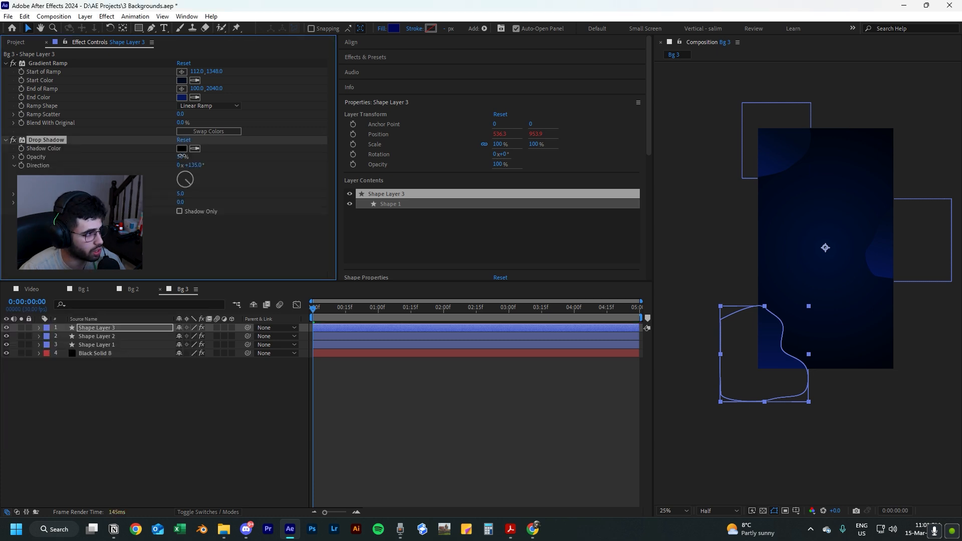
pyautogui.write('60')
pyautogui.press('Tab')
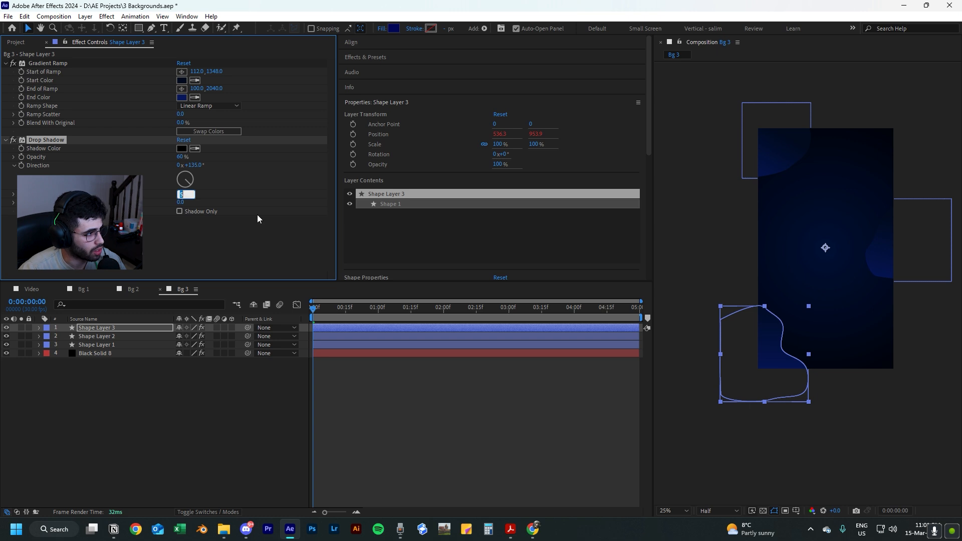
pyautogui.write('40')
pyautogui.press('Return')
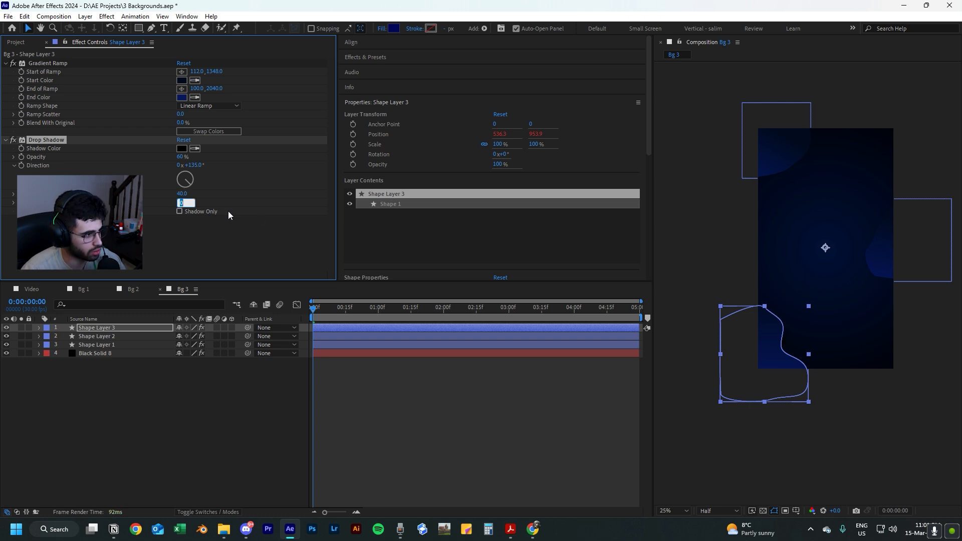
pyautogui.write('50')
pyautogui.press('Return')
pyautogui.click(206, 381)
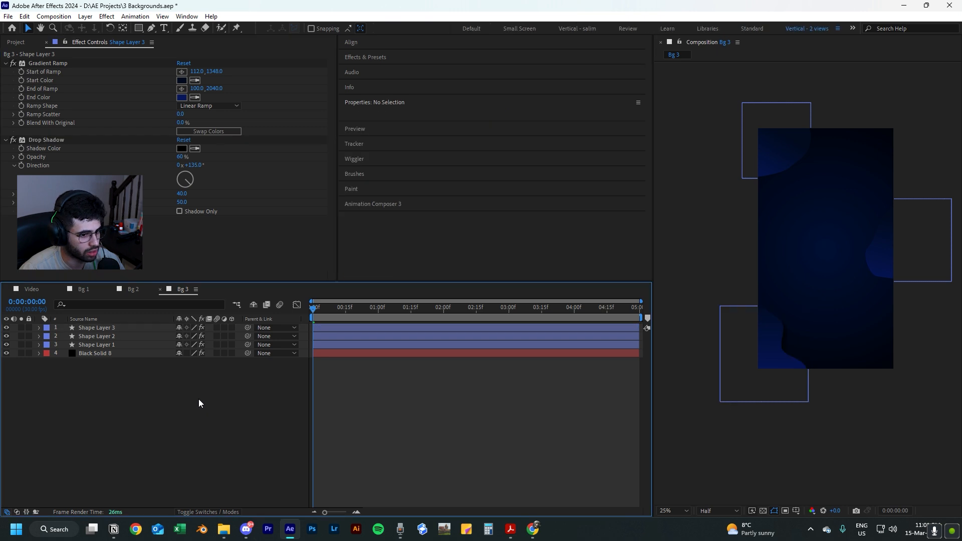
# Set the lower-left blob's drop shadow to 50% opacity and softness 70.
pyautogui.click(107, 344)
pyautogui.click(112, 339)
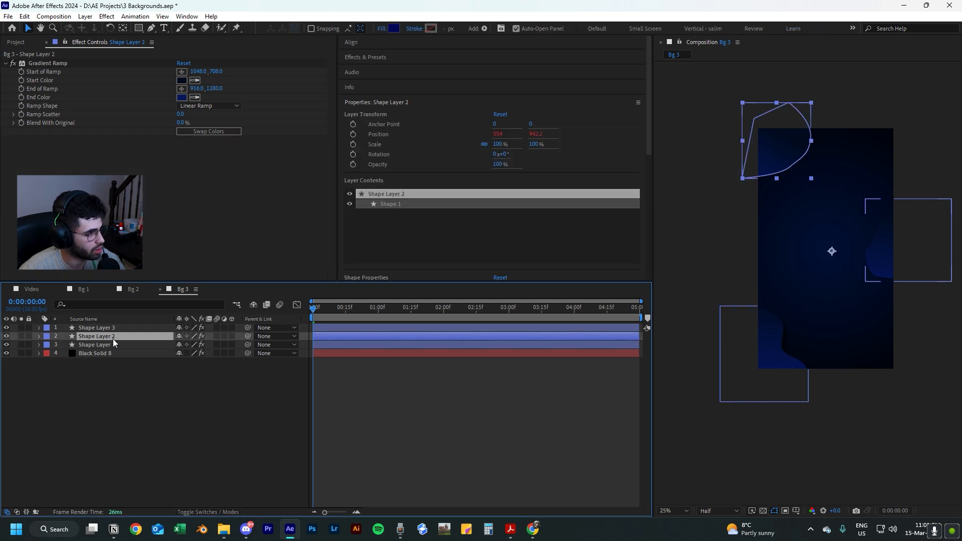
pyautogui.click(113, 327)
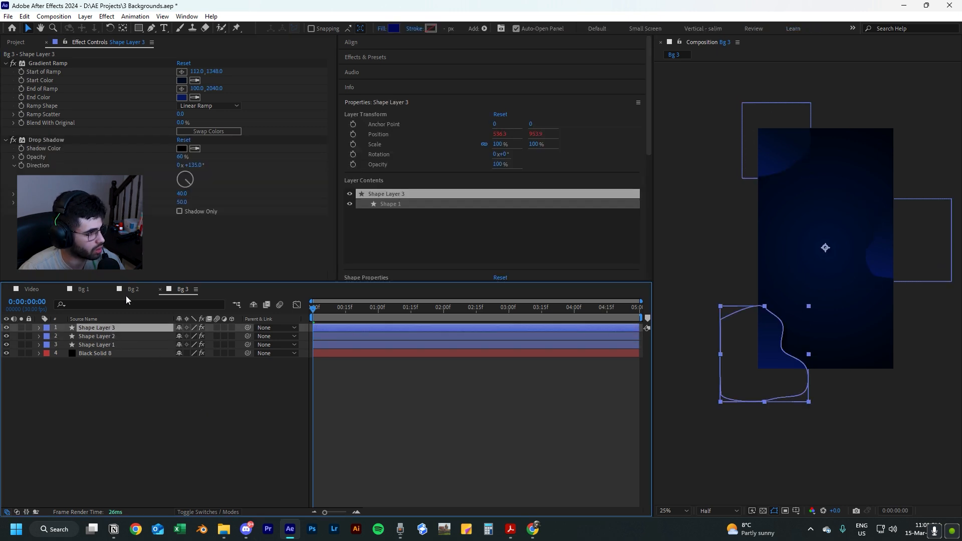
pyautogui.click(182, 202)
pyautogui.write('70')
pyautogui.press('Return')
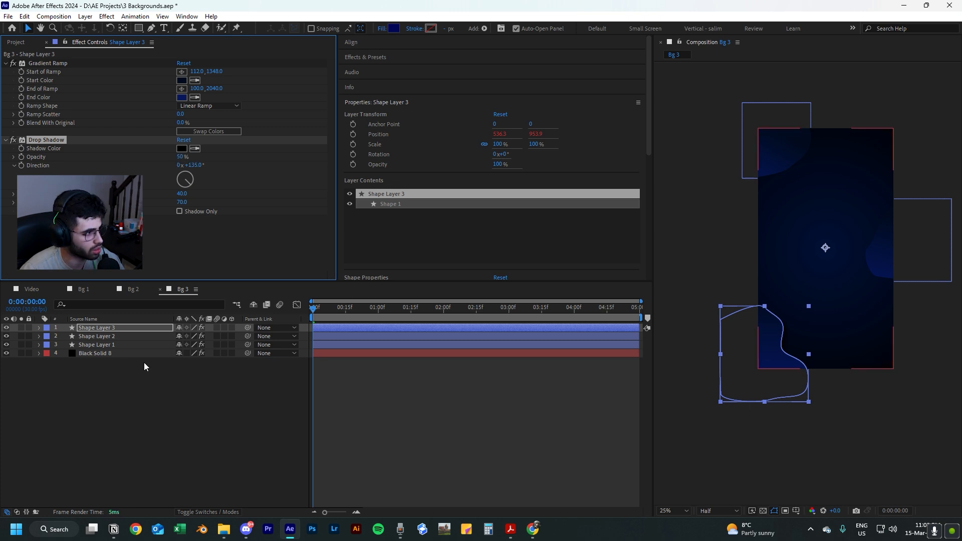
# Copy the lower-left blob's Drop Shadow effect onto the right-edge and upper-left blob layers and preview the animation.
pyautogui.click(118, 336)
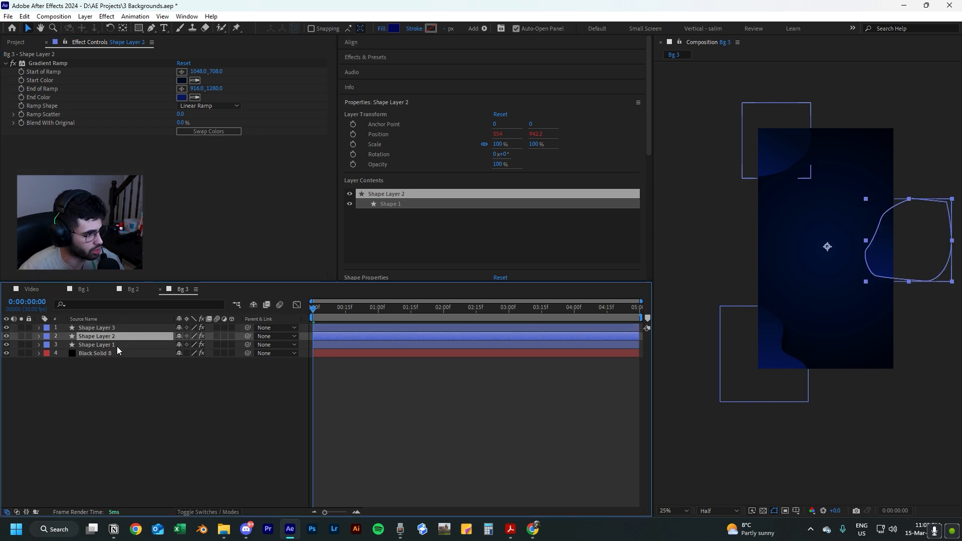
pyautogui.keyDown('ctrl'); pyautogui.click(116, 346); pyautogui.keyUp('ctrl')
pyautogui.hotkey('ctrl', 'v')
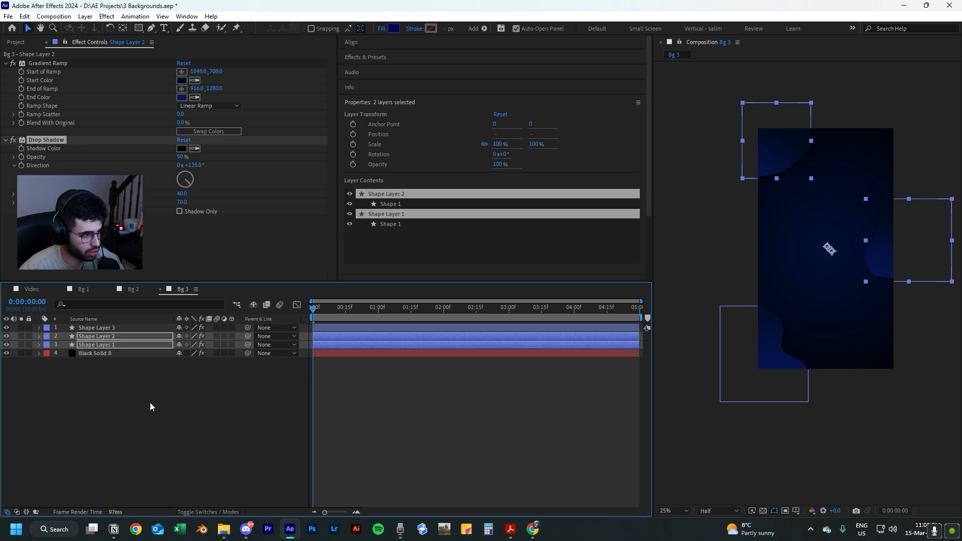
pyautogui.click(149, 402)
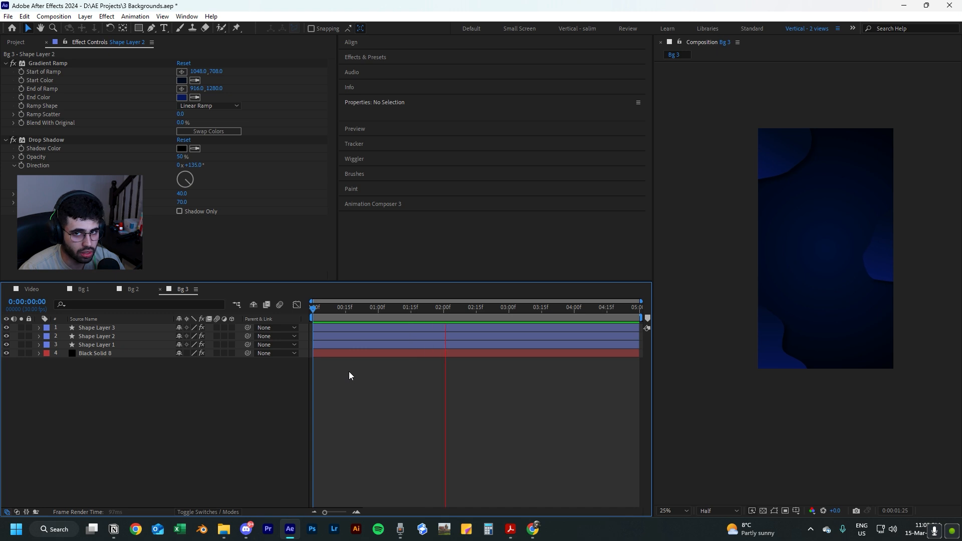
pyautogui.press('space')
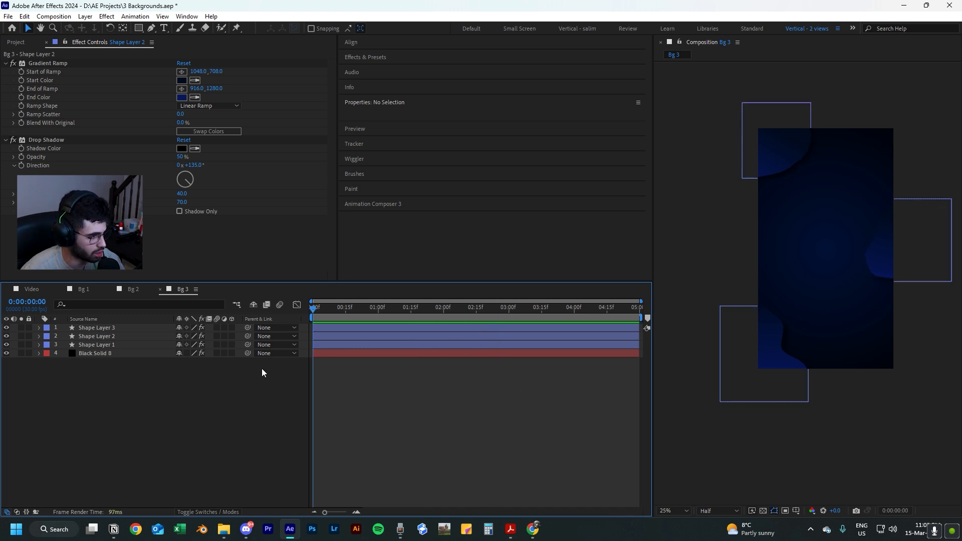
# Copy the adjustment layer with Deep Glow and noise from Bg 2 to the top of Bg 3 and preview the animation.
pyautogui.click(139, 289)
pyautogui.click(122, 329)
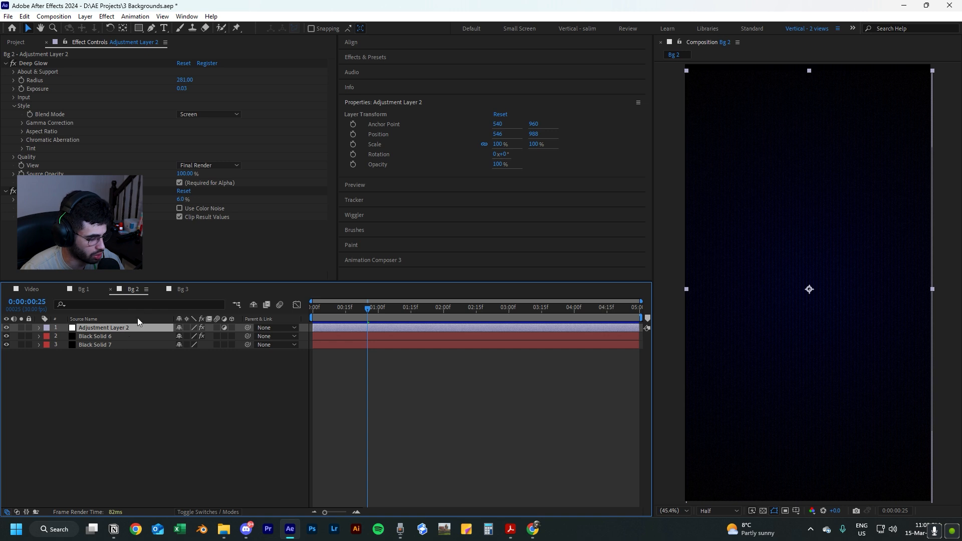
pyautogui.click(176, 289)
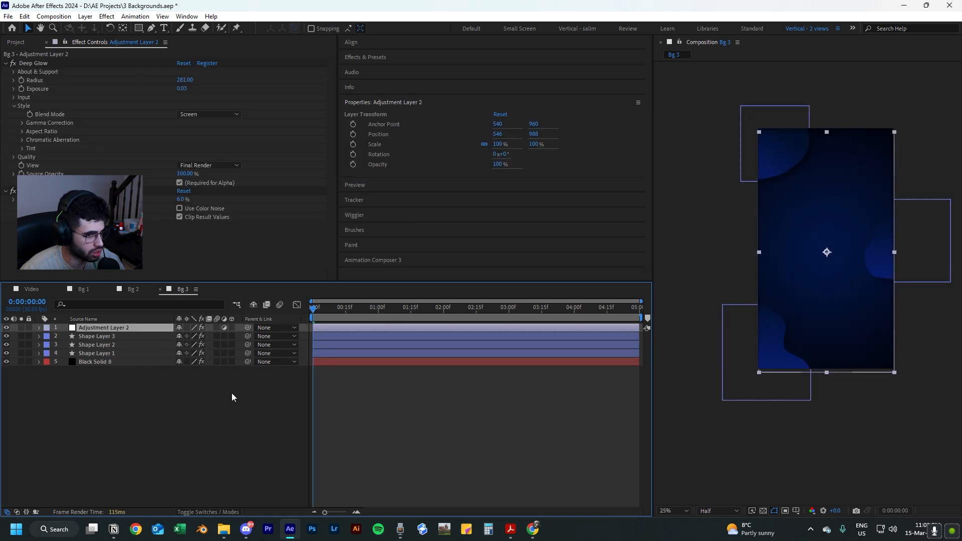
pyautogui.click(396, 436)
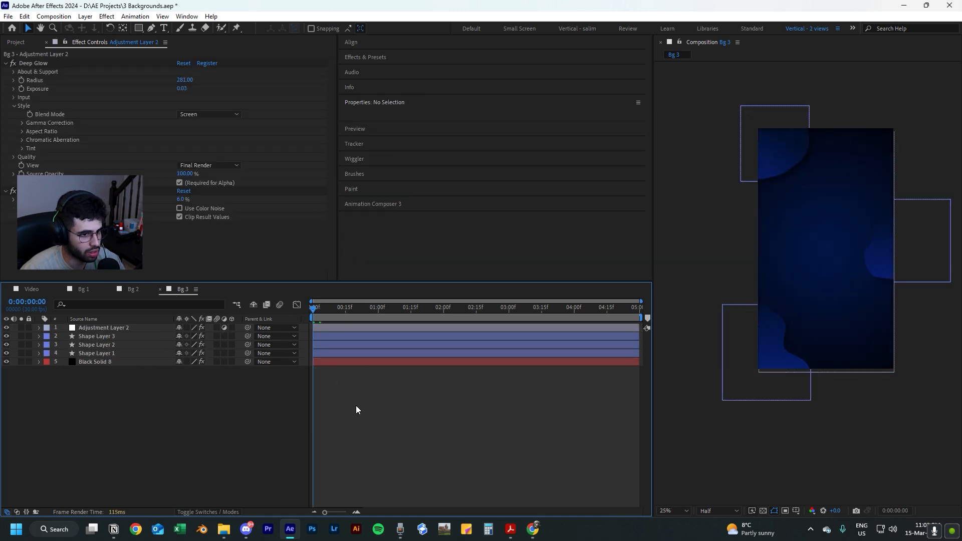
pyautogui.press('space')
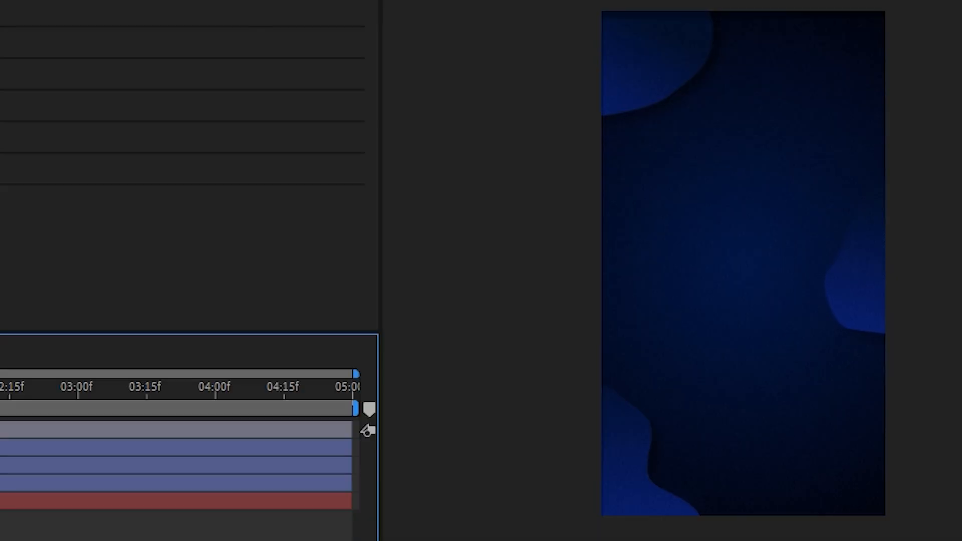